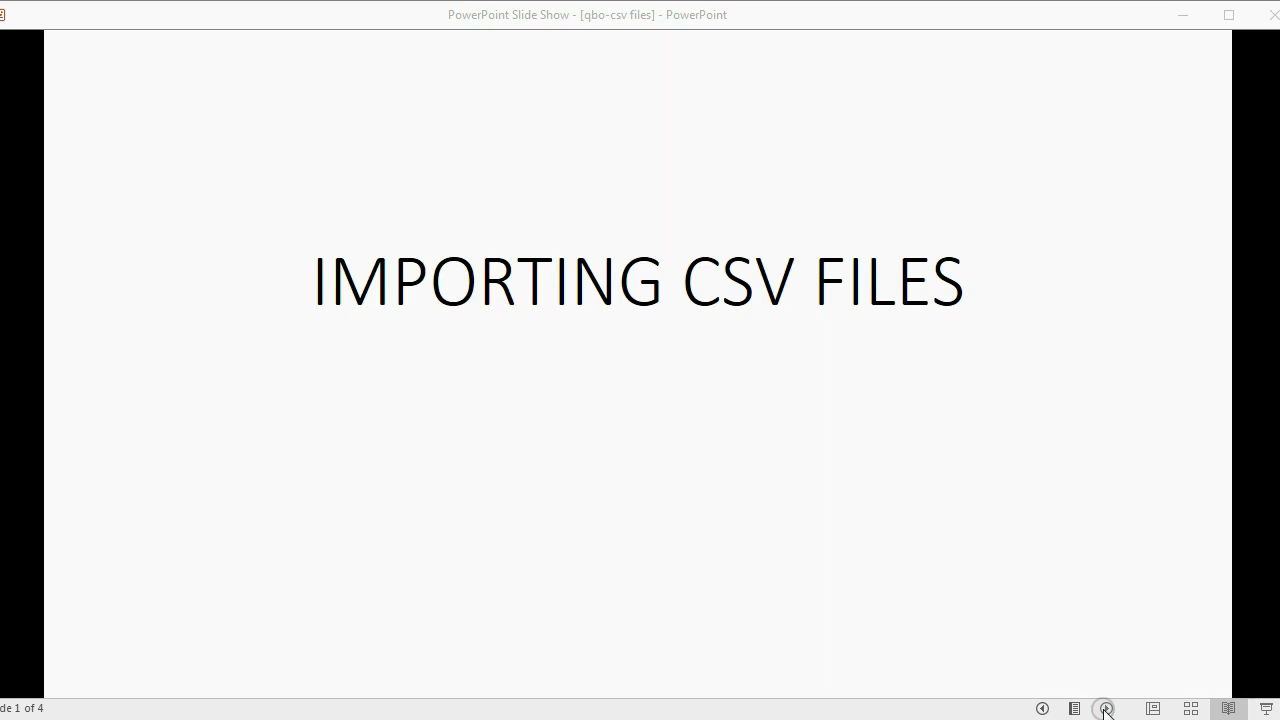
{"action": "left_click", "coordinate": [1150, 690]}
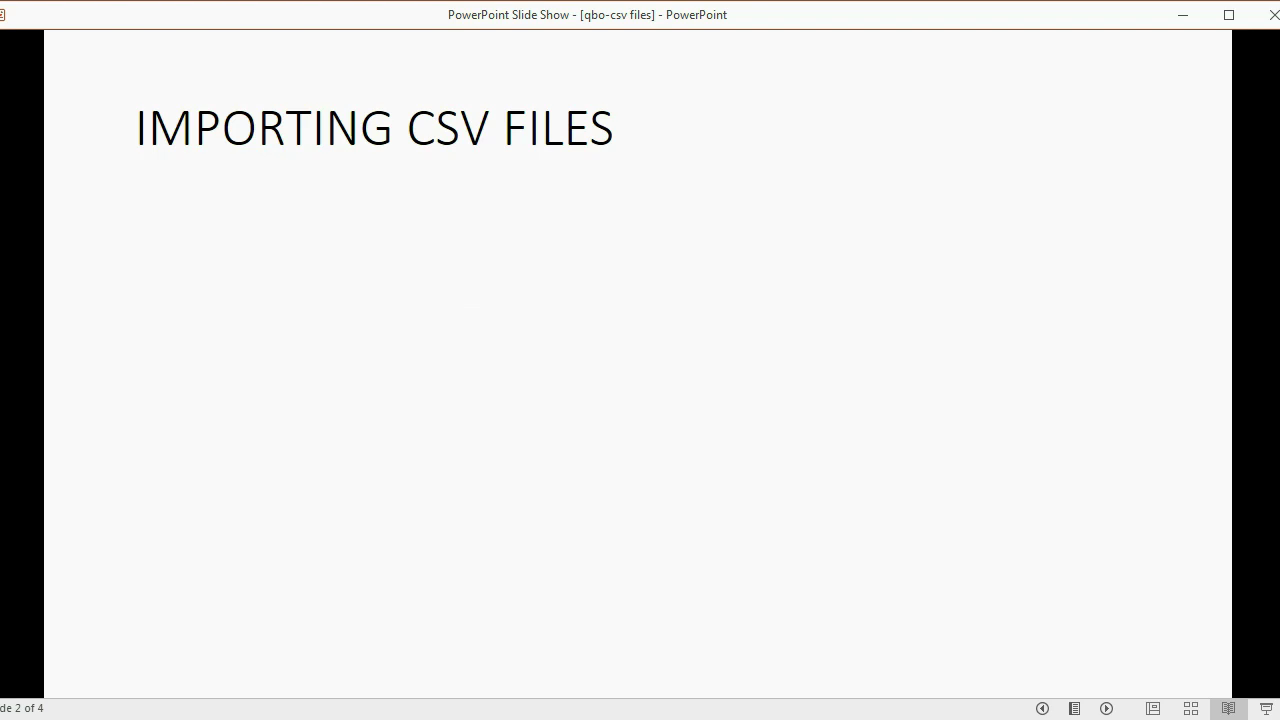
{"action": "key", "text": "Right"}
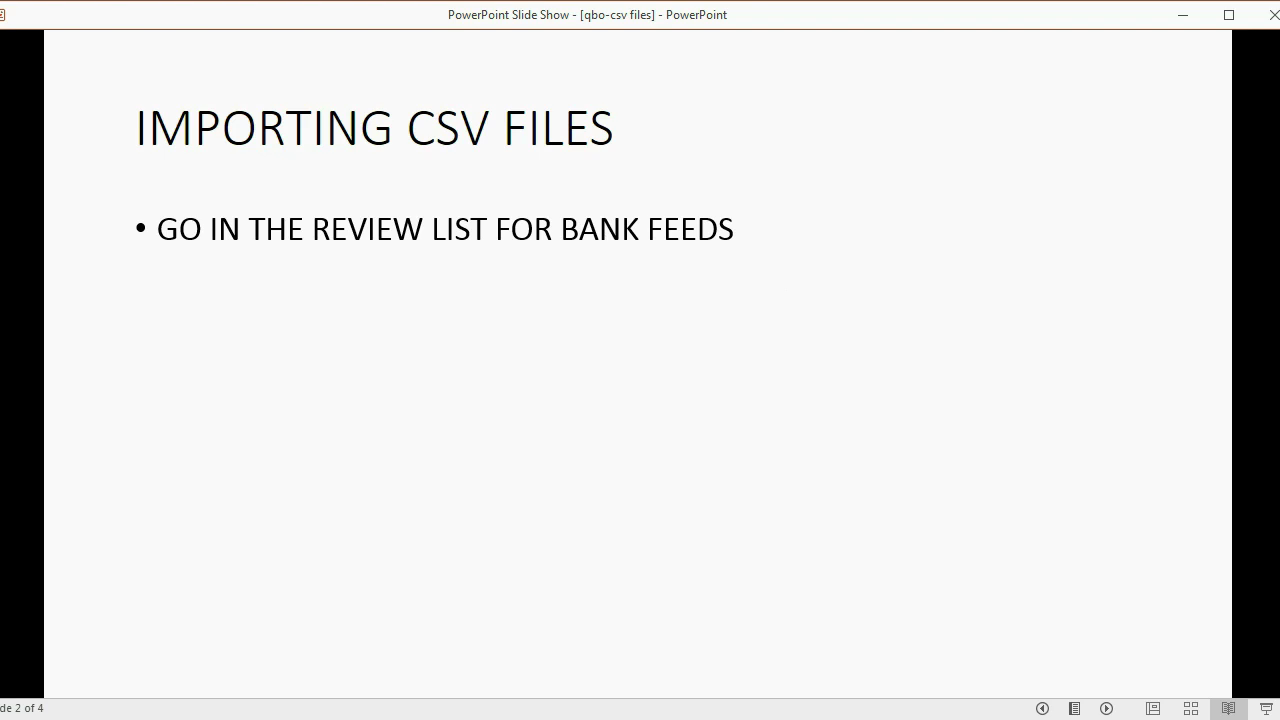
{"action": "key", "text": "Right"}
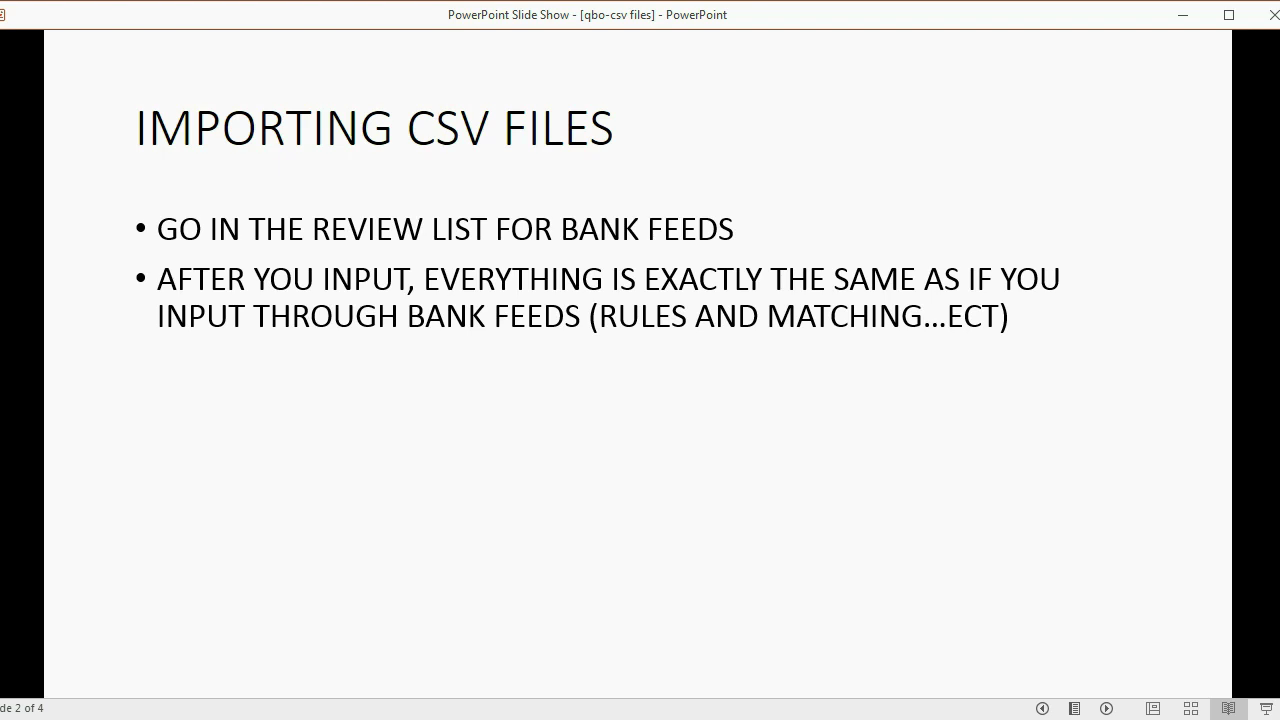
{"action": "key", "text": "Right"}
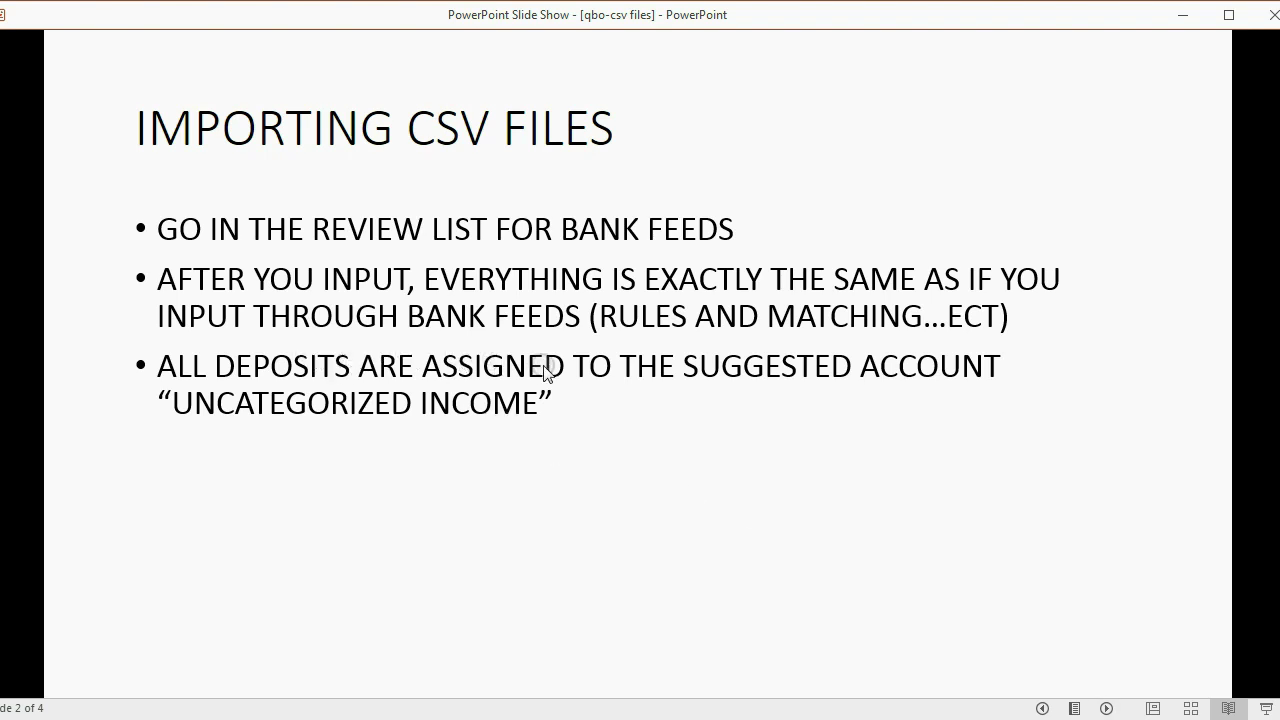
{"action": "left_click", "coordinate": [620, 402]}
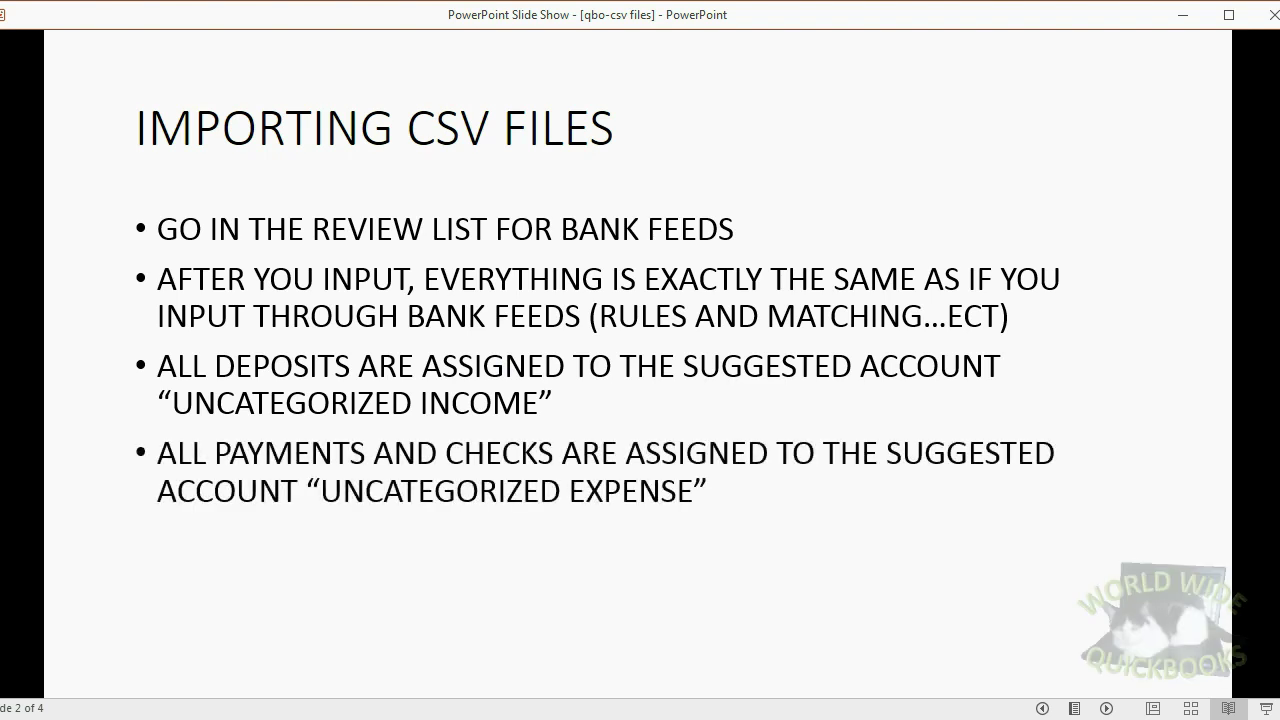
{"action": "key", "text": "Right"}
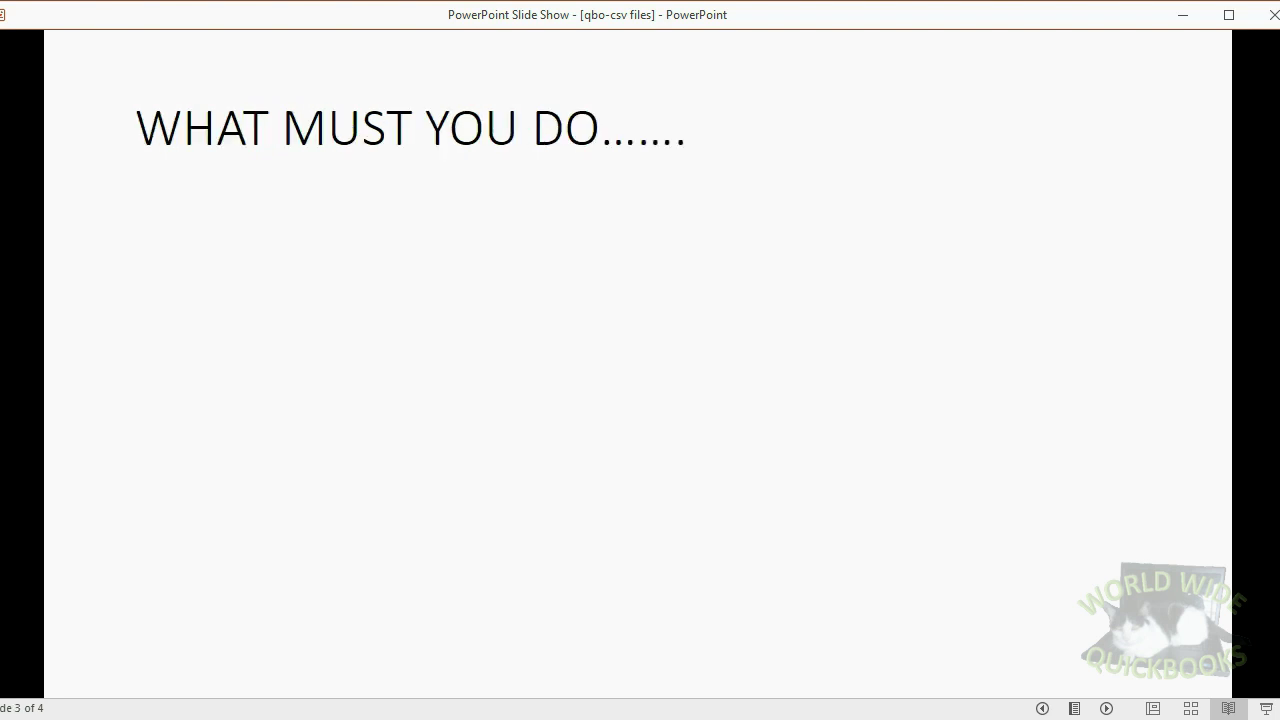
{"action": "key", "text": "Right"}
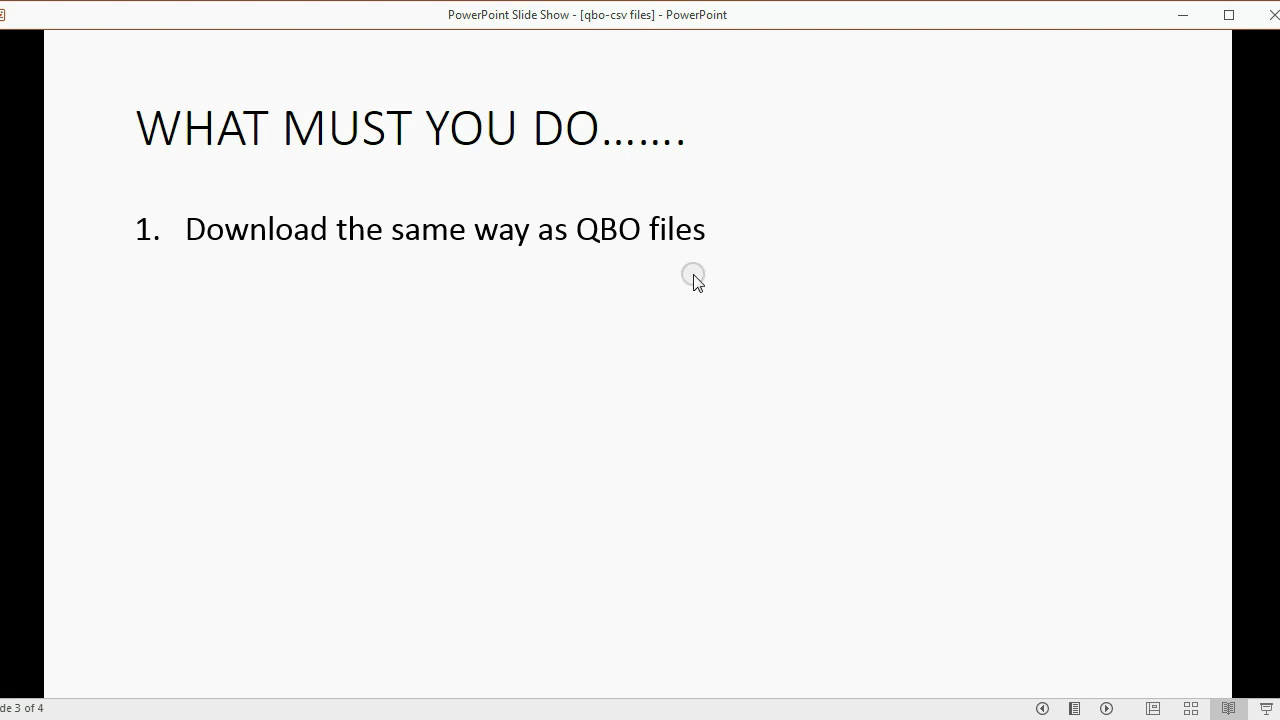
Switch to the Chase account activity page in the browser and expand the list of account choices
{"action": "left_click", "coordinate": [331, 716]}
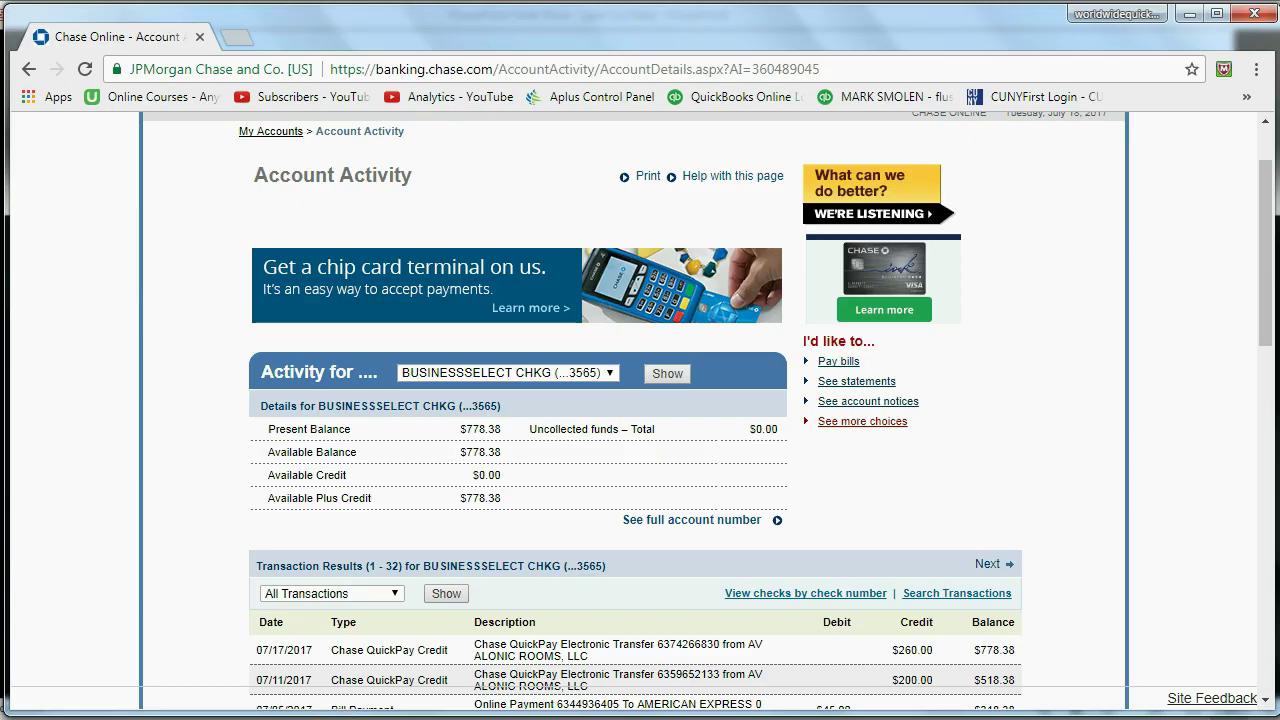
{"action": "scroll", "coordinate": [1033, 430], "scroll_direction": "up", "scroll_amount": 1}
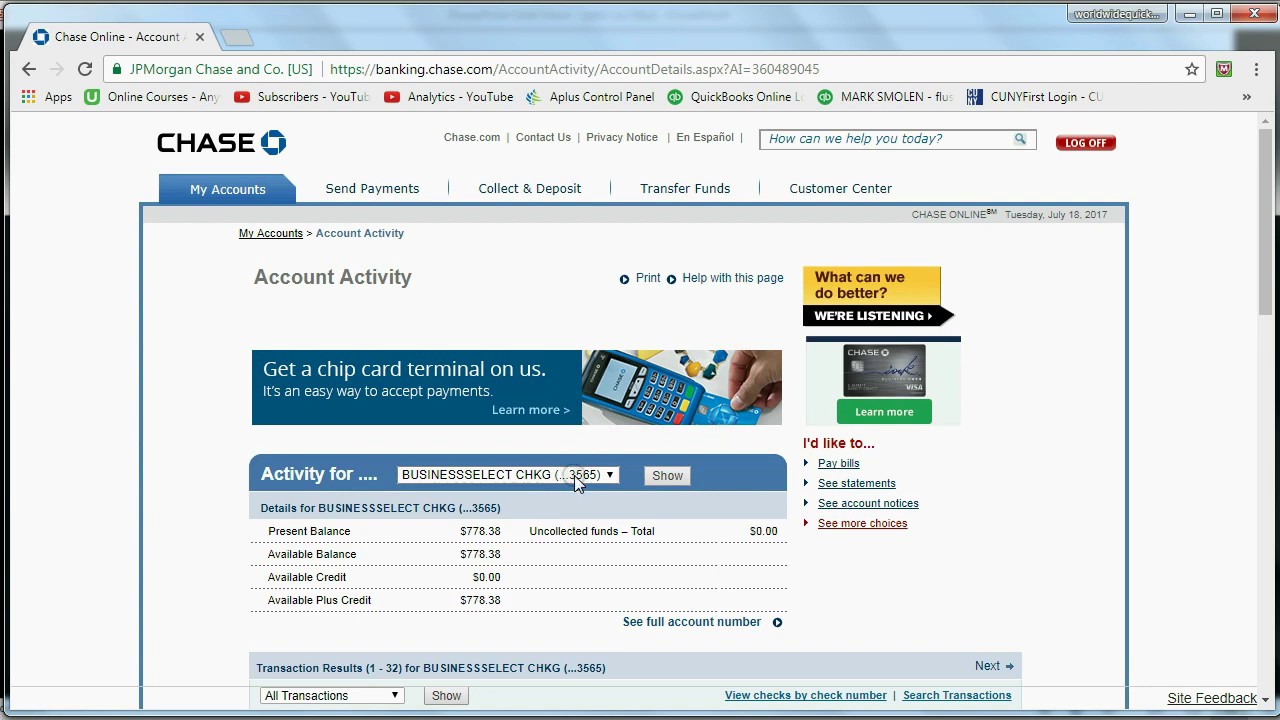
{"action": "scroll", "coordinate": [560, 449], "scroll_direction": "down", "scroll_amount": 1}
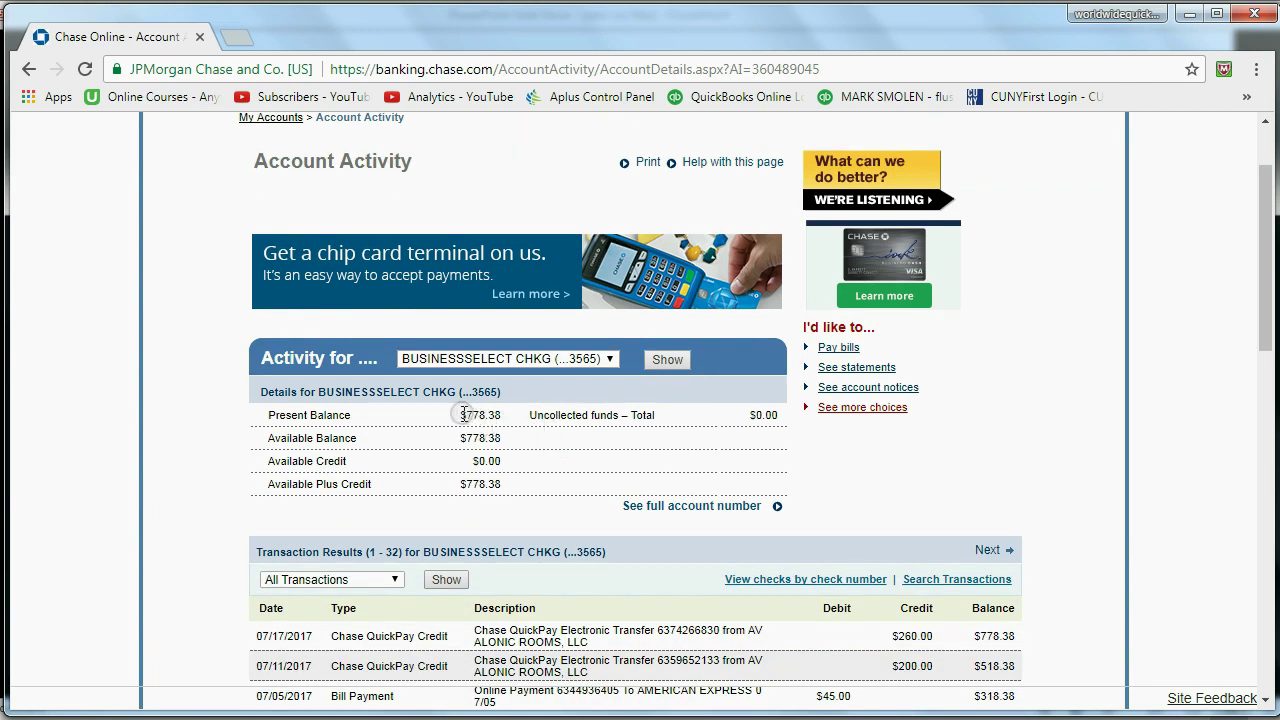
{"action": "left_click_drag", "start_coordinate": [463, 414], "coordinate": [512, 418]}
{"action": "left_click", "coordinate": [888, 458]}
{"action": "double_click", "coordinate": [888, 460]}
{"action": "left_click", "coordinate": [1005, 388]}
{"action": "left_click", "coordinate": [850, 408]}
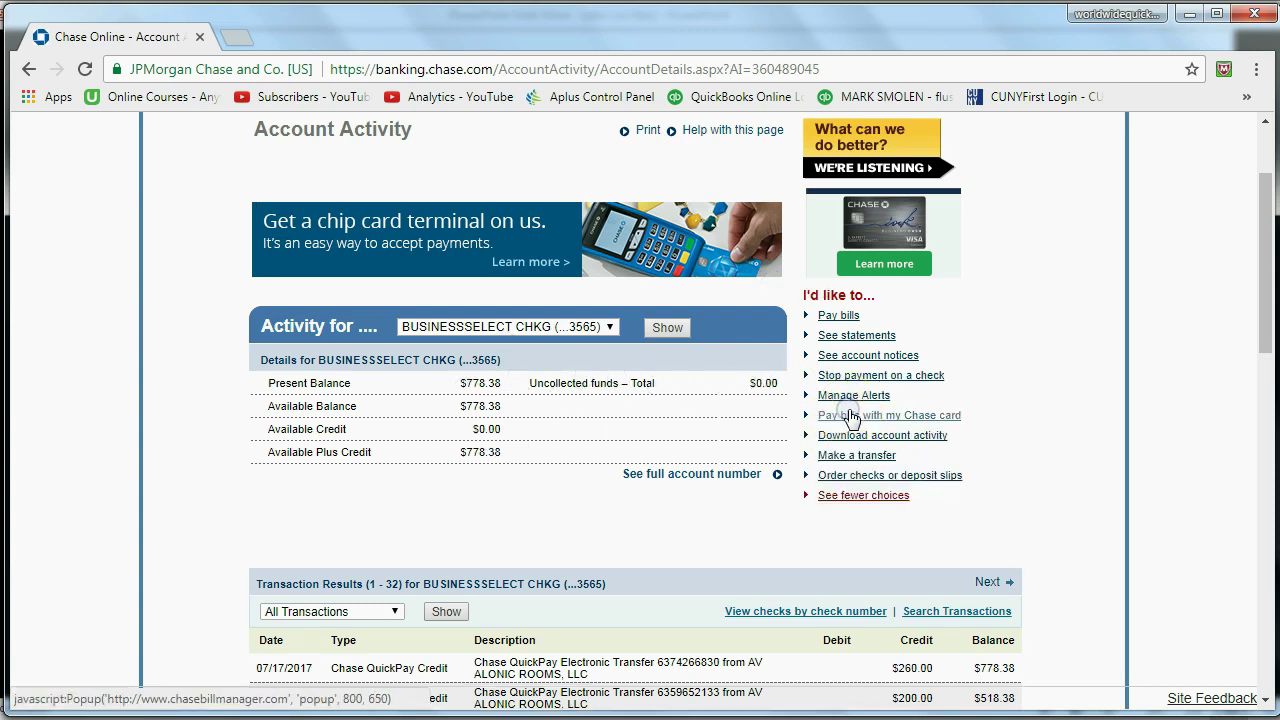
Open the account activity download for the business checking account and continue with the Download Now method
{"action": "left_click", "coordinate": [850, 415]}
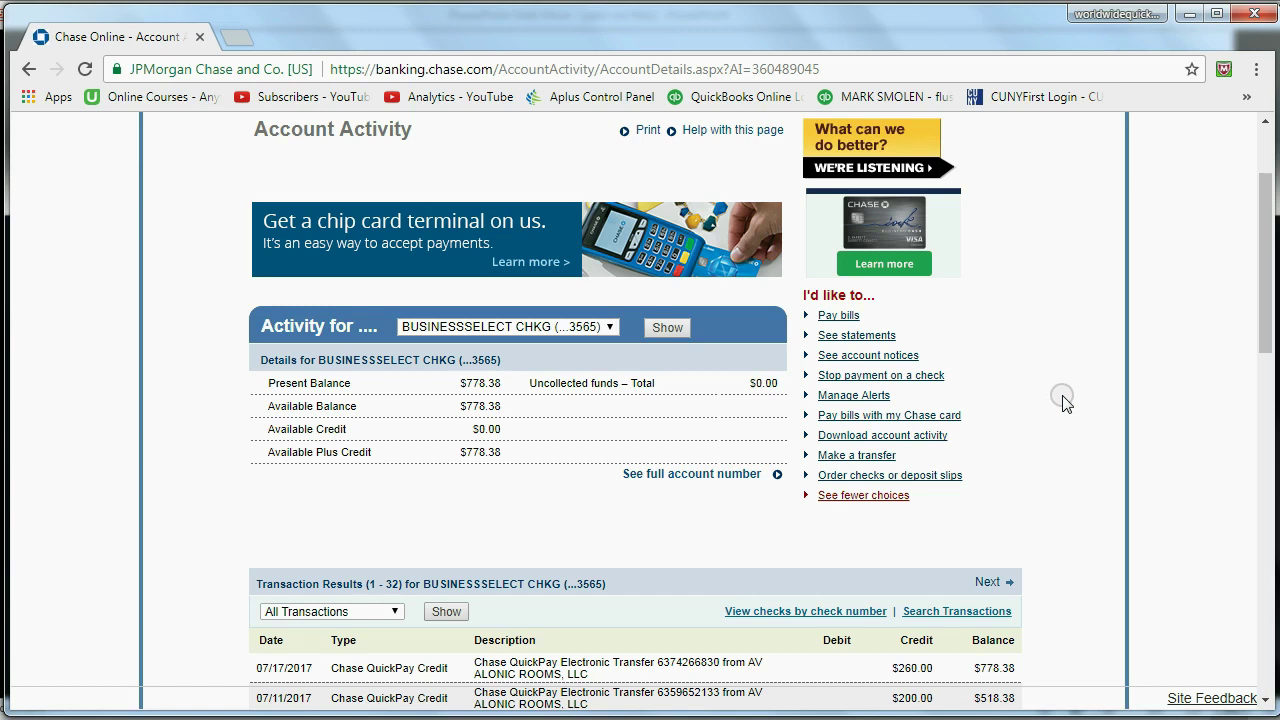
{"action": "left_click", "coordinate": [851, 440]}
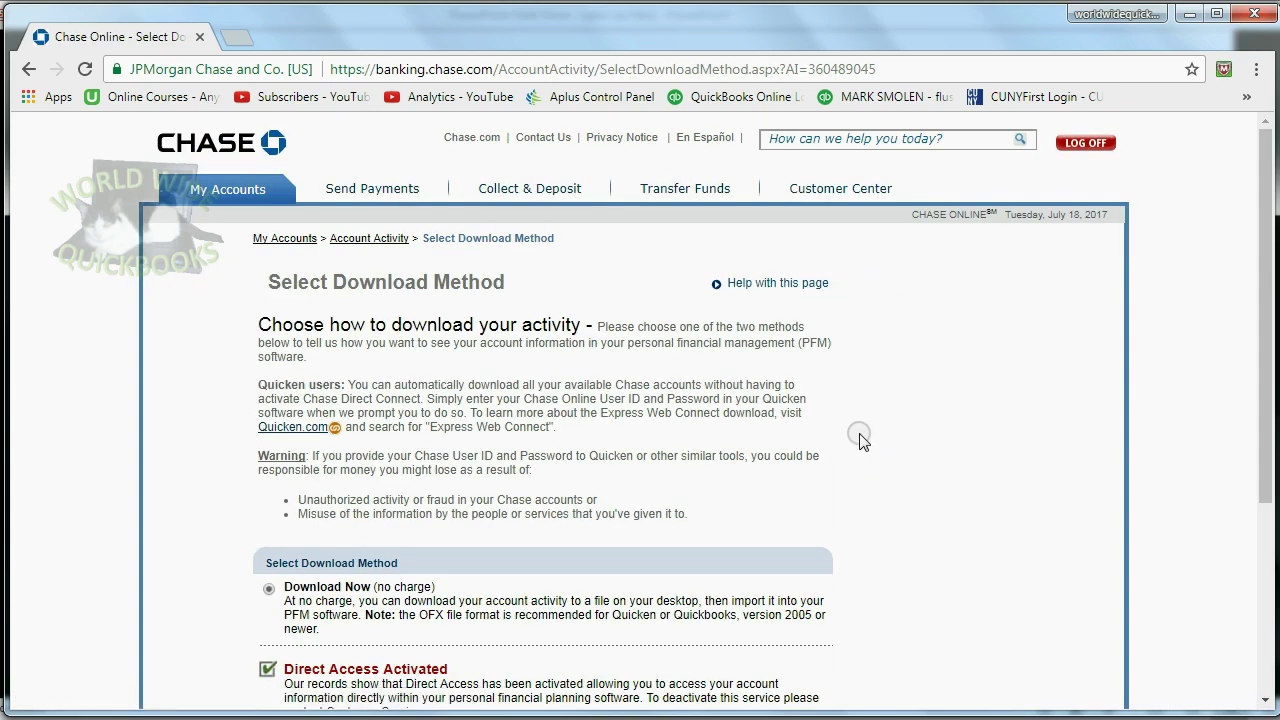
{"action": "scroll", "coordinate": [855, 443], "scroll_direction": "down", "scroll_amount": 2}
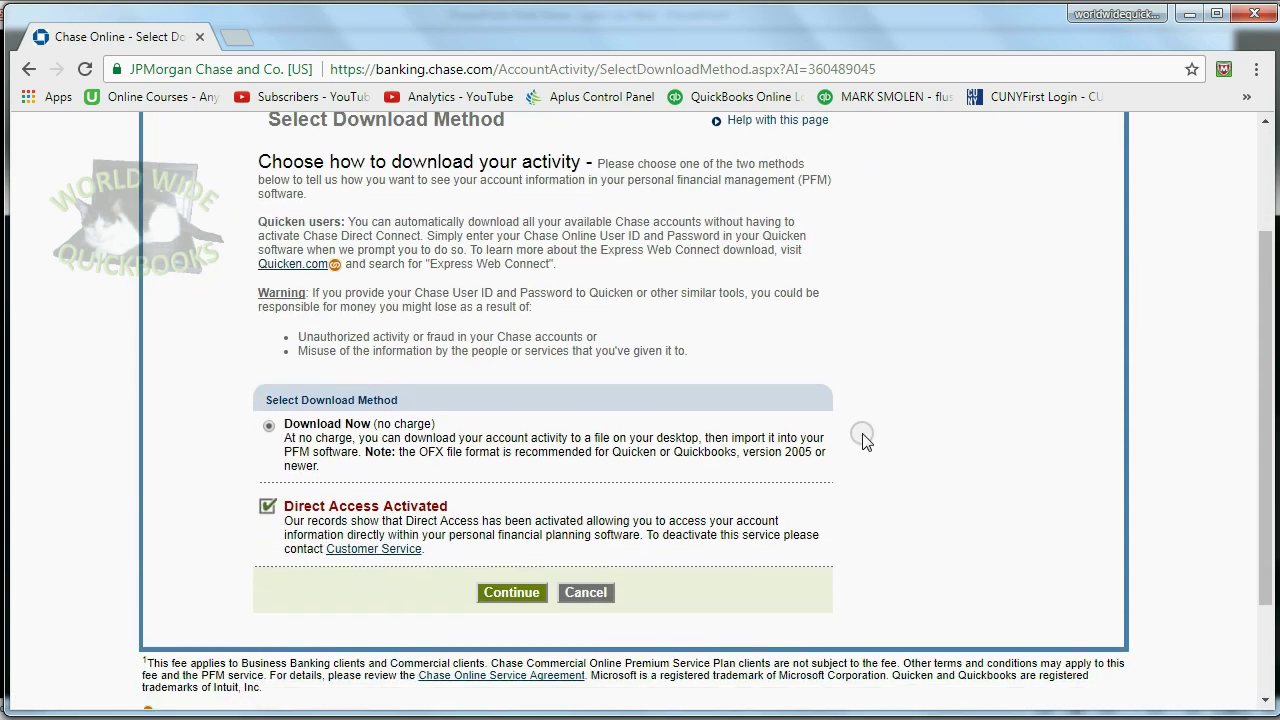
{"action": "scroll", "coordinate": [863, 440], "scroll_direction": "down", "scroll_amount": 1}
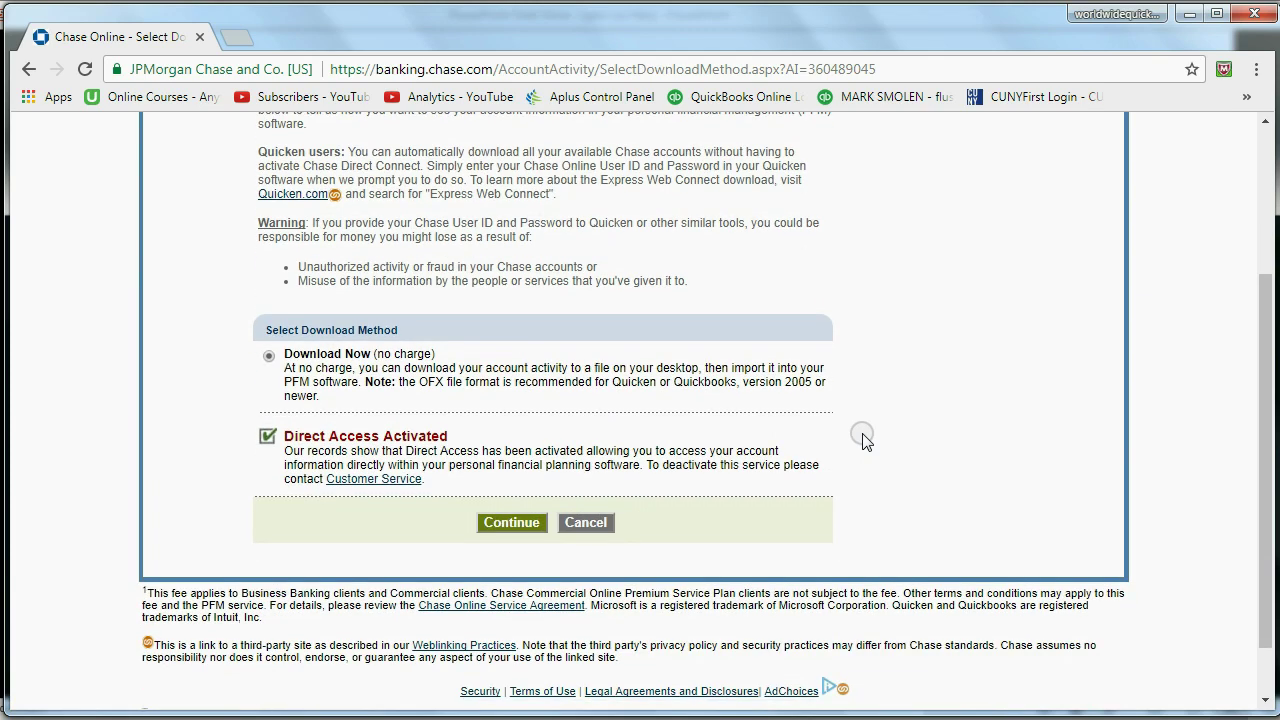
{"action": "scroll", "coordinate": [865, 440], "scroll_direction": "down", "scroll_amount": 1}
{"action": "left_click", "coordinate": [531, 519]}
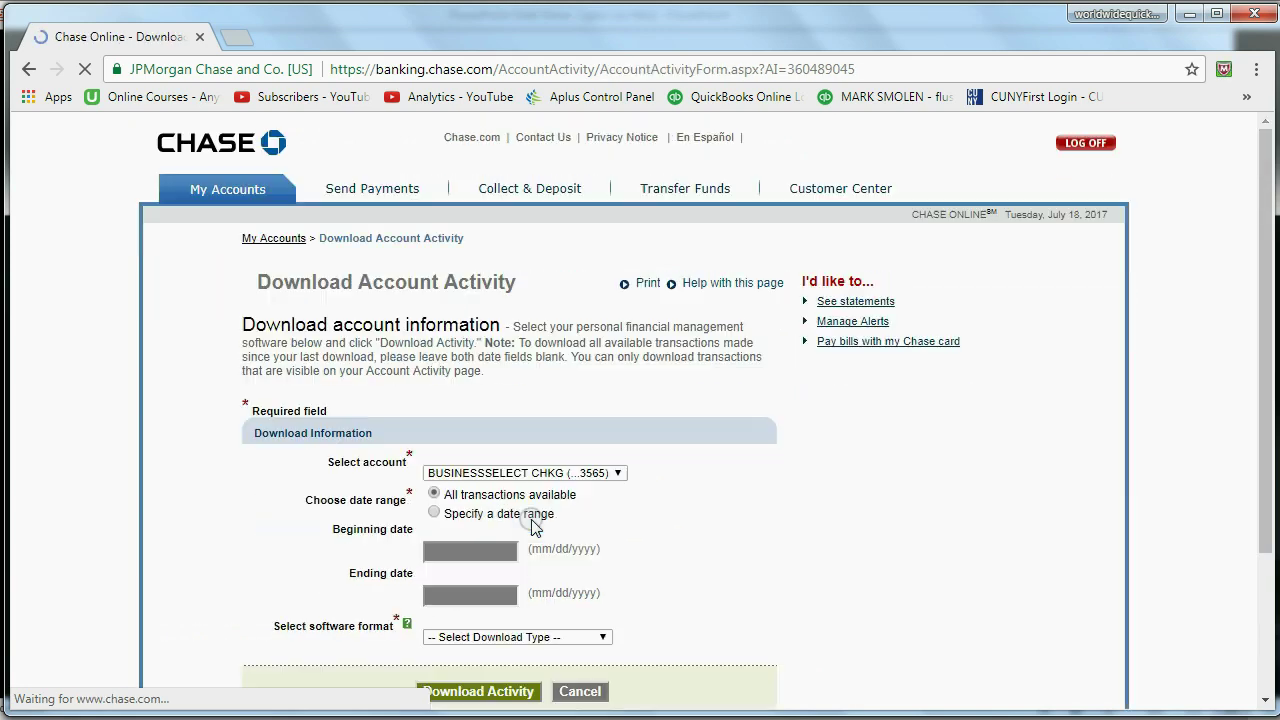
Download all available transactions of the BUSINESSSELECT CHKG account in Comma Separated Values CSV format
{"action": "scroll", "coordinate": [543, 392], "scroll_direction": "down", "scroll_amount": 1}
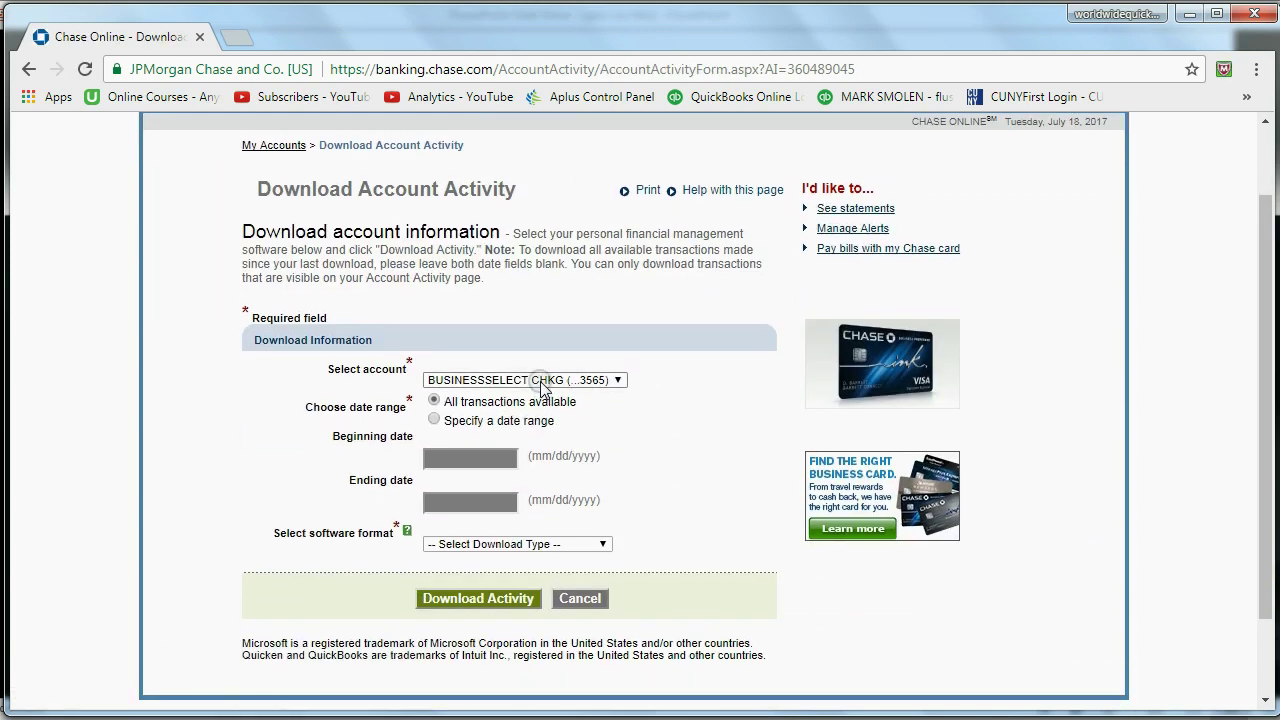
{"action": "left_click", "coordinate": [542, 385]}
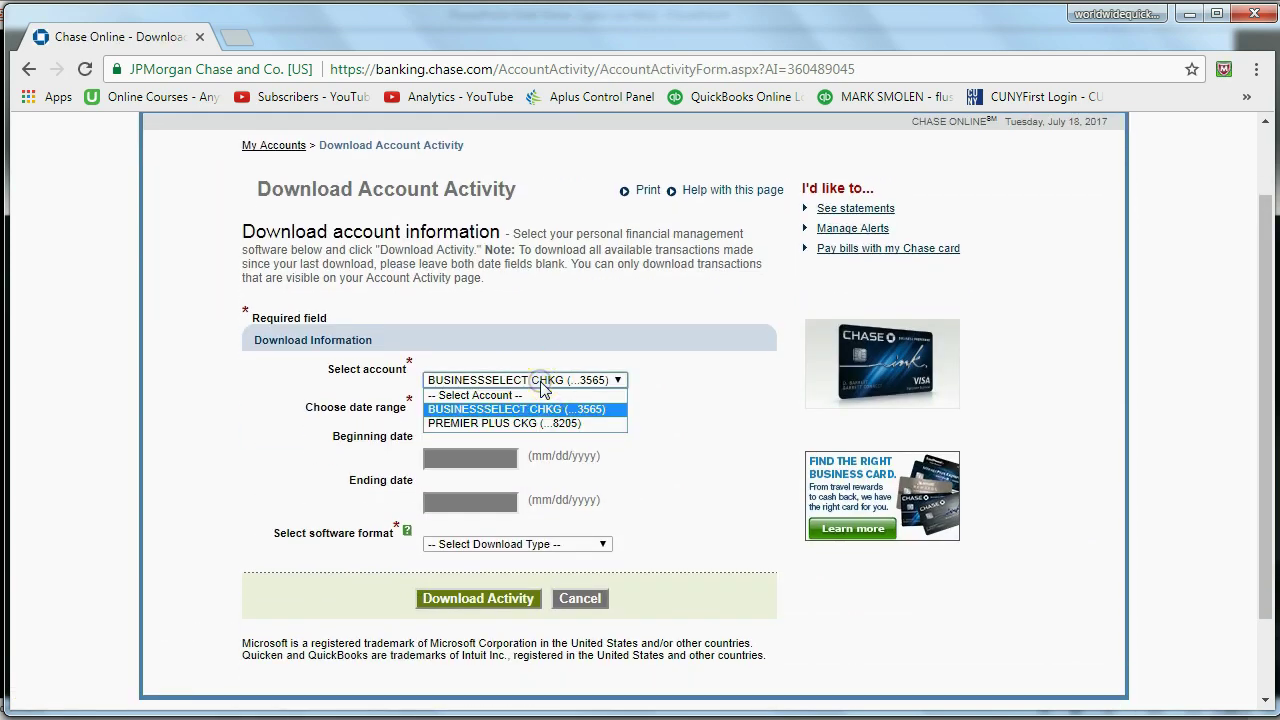
{"action": "left_click", "coordinate": [541, 384]}
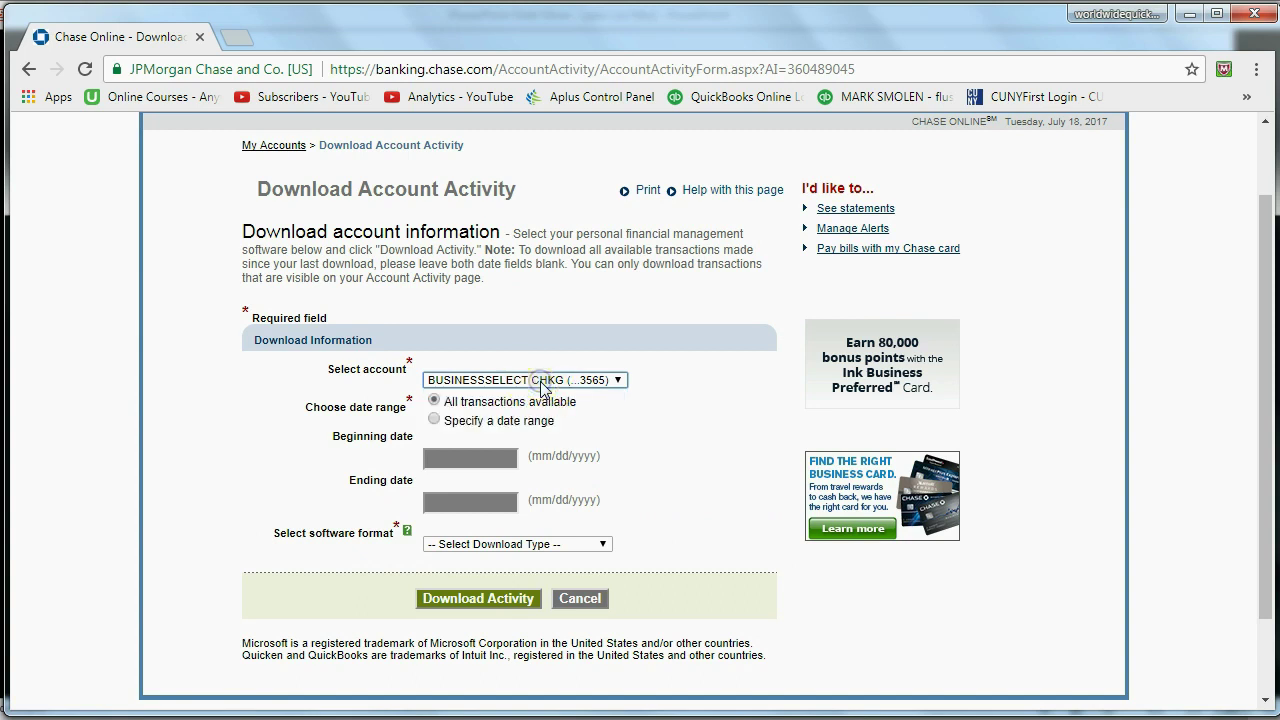
{"action": "left_click_drag", "start_coordinate": [456, 402], "coordinate": [524, 409]}
{"action": "left_click", "coordinate": [523, 420]}
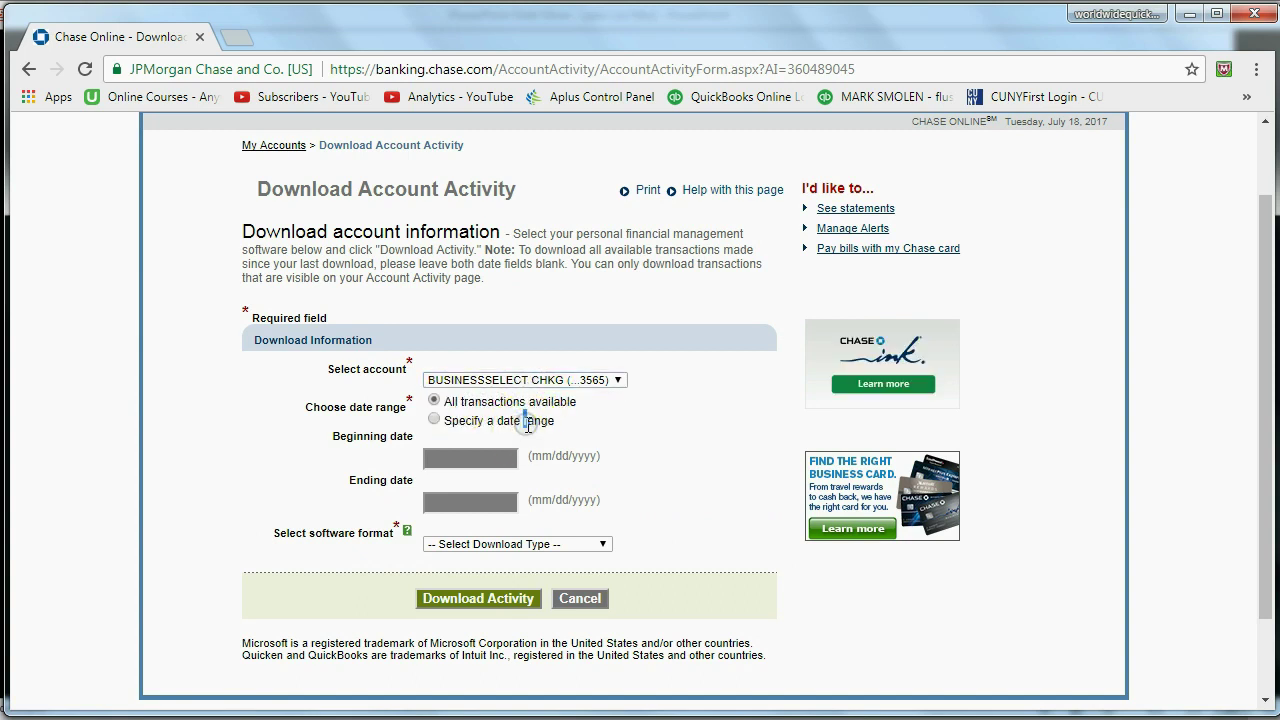
{"action": "scroll", "coordinate": [465, 405], "scroll_direction": "down", "scroll_amount": 1}
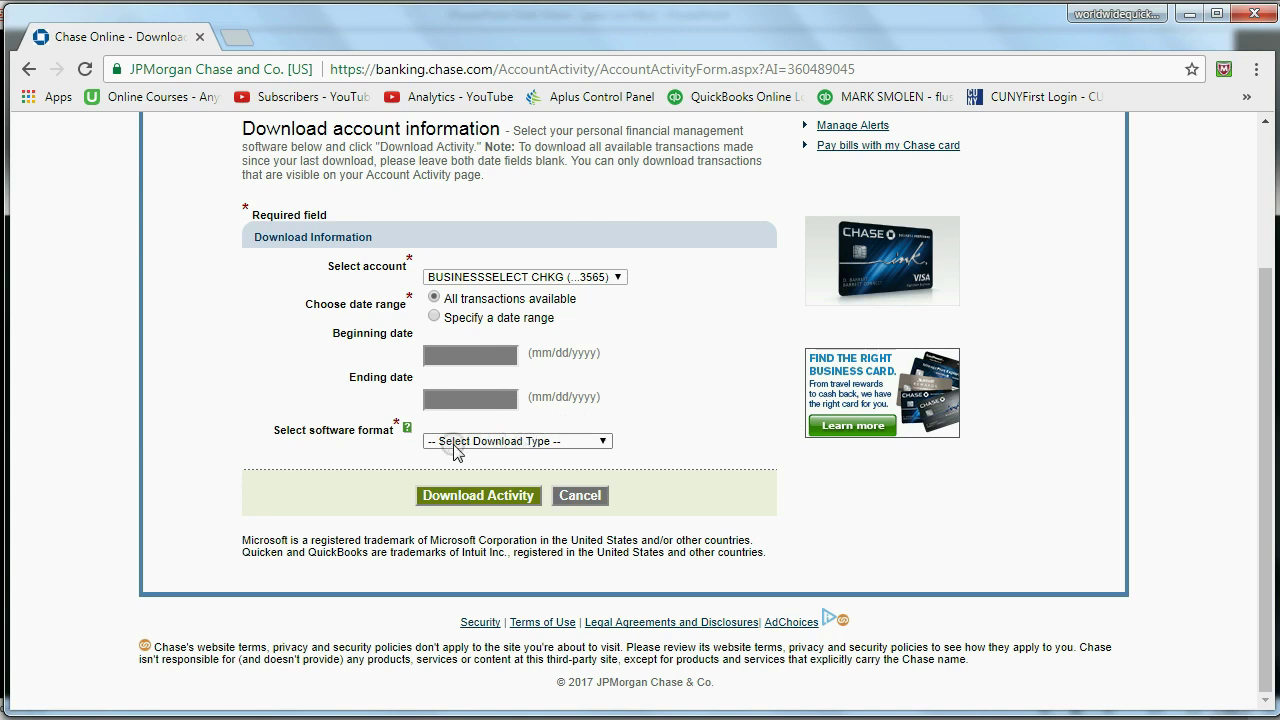
{"action": "left_click", "coordinate": [504, 448]}
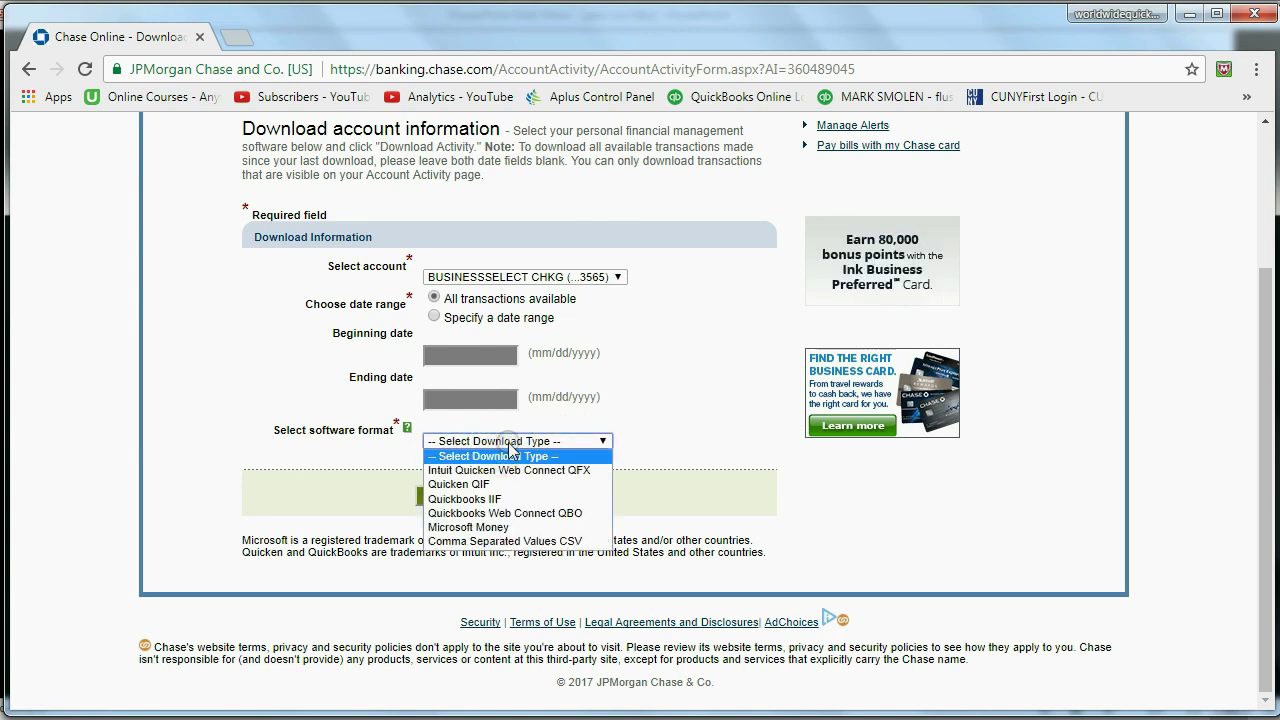
{"action": "left_click", "coordinate": [529, 541]}
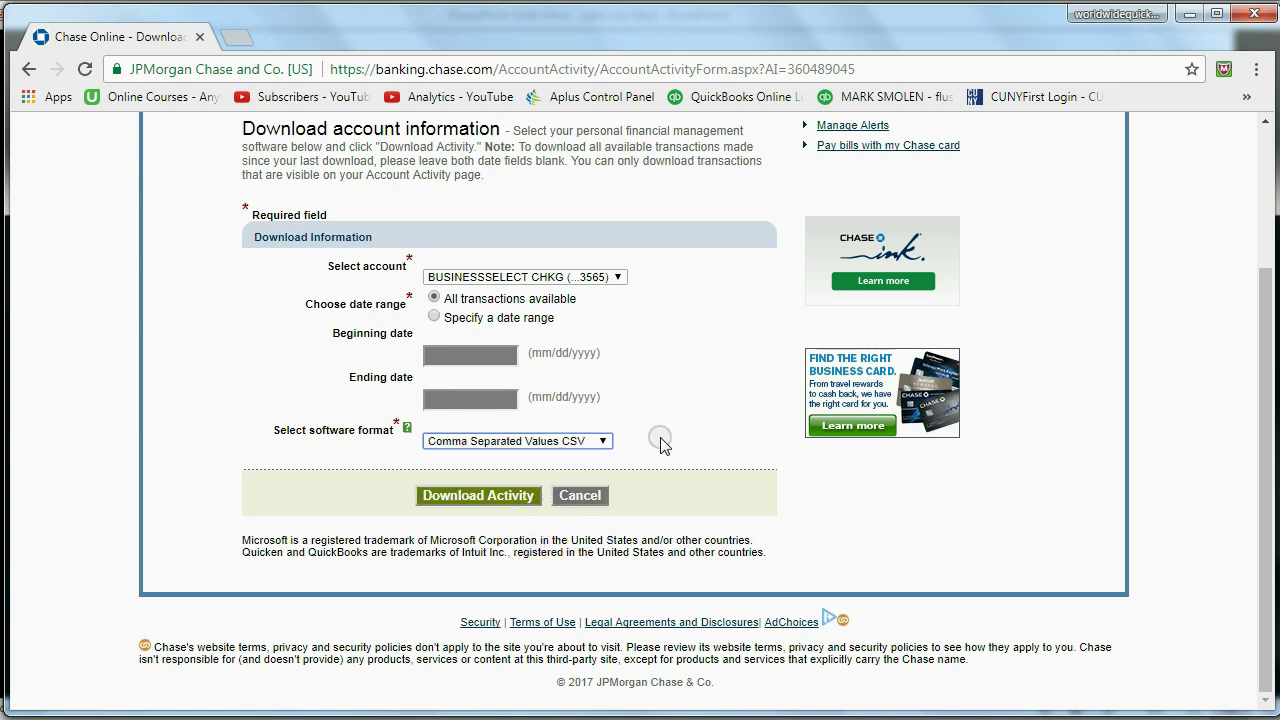
{"action": "left_click", "coordinate": [505, 492]}
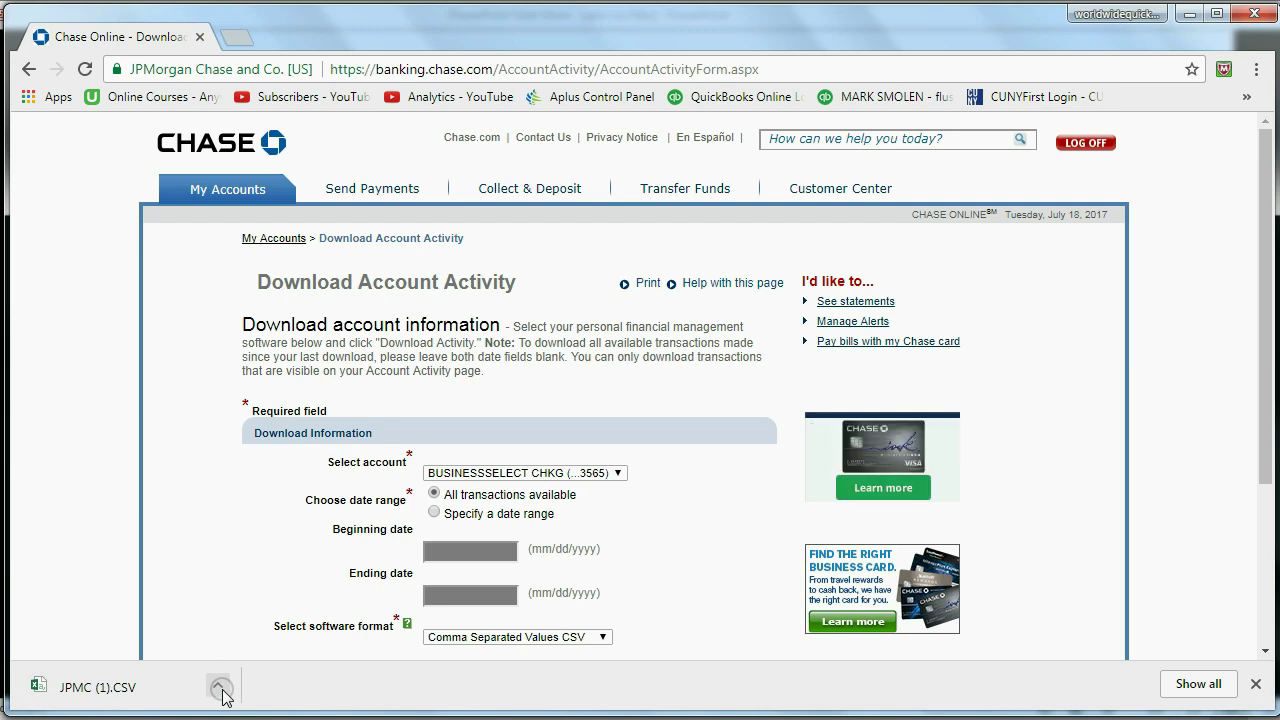
Open the downloaded file JPMC (1).CSV in Excel and widen columns A to E
{"action": "left_click", "coordinate": [221, 690]}
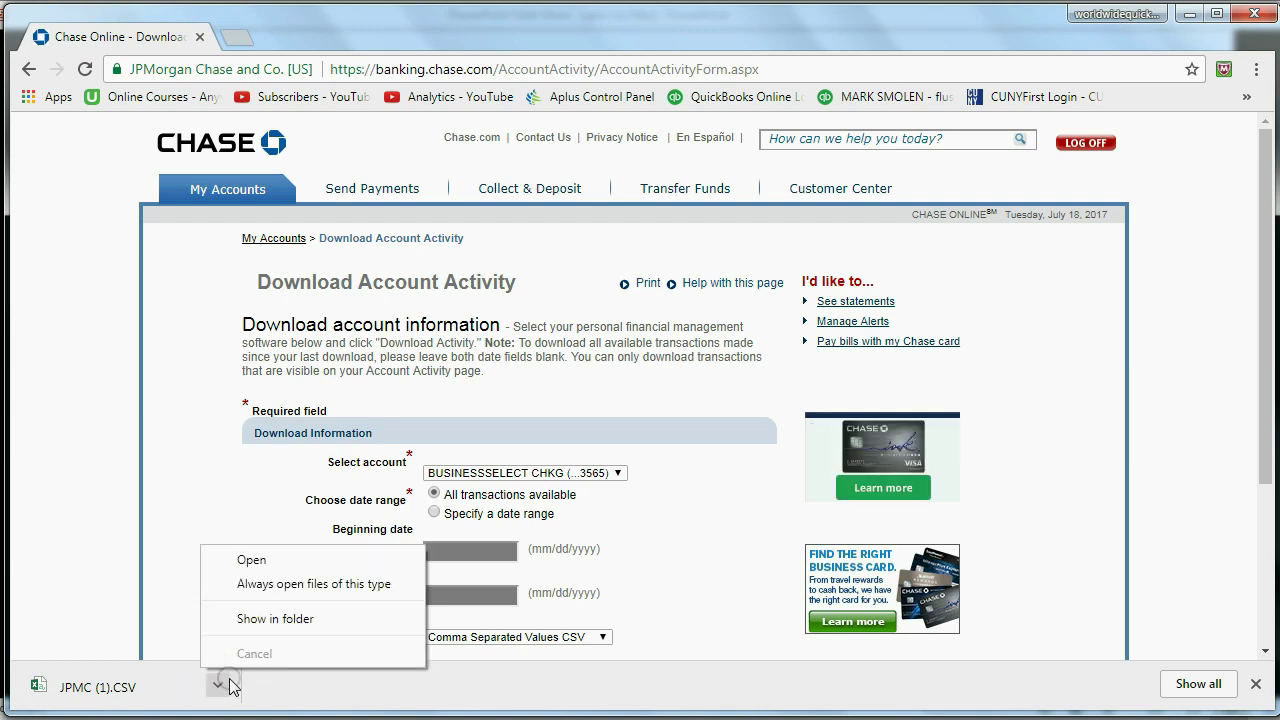
{"action": "left_click", "coordinate": [277, 560]}
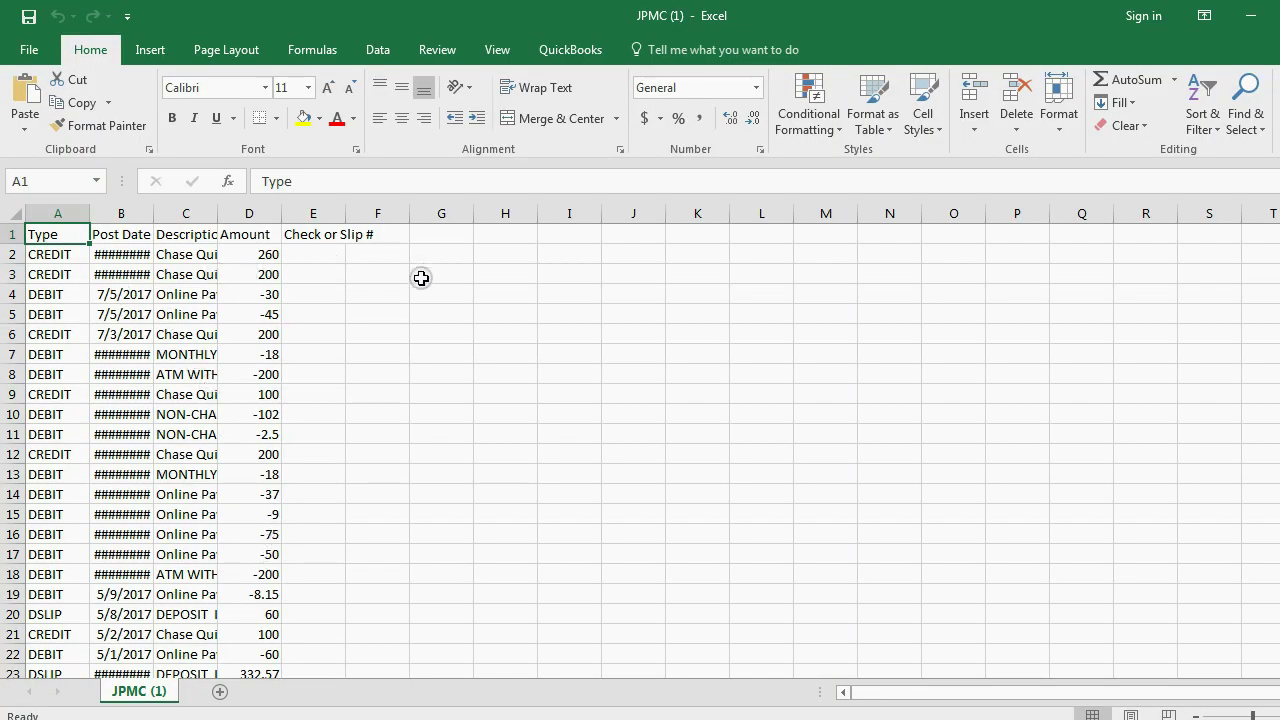
{"action": "left_click_drag", "start_coordinate": [90, 214], "coordinate": [597, 214]}
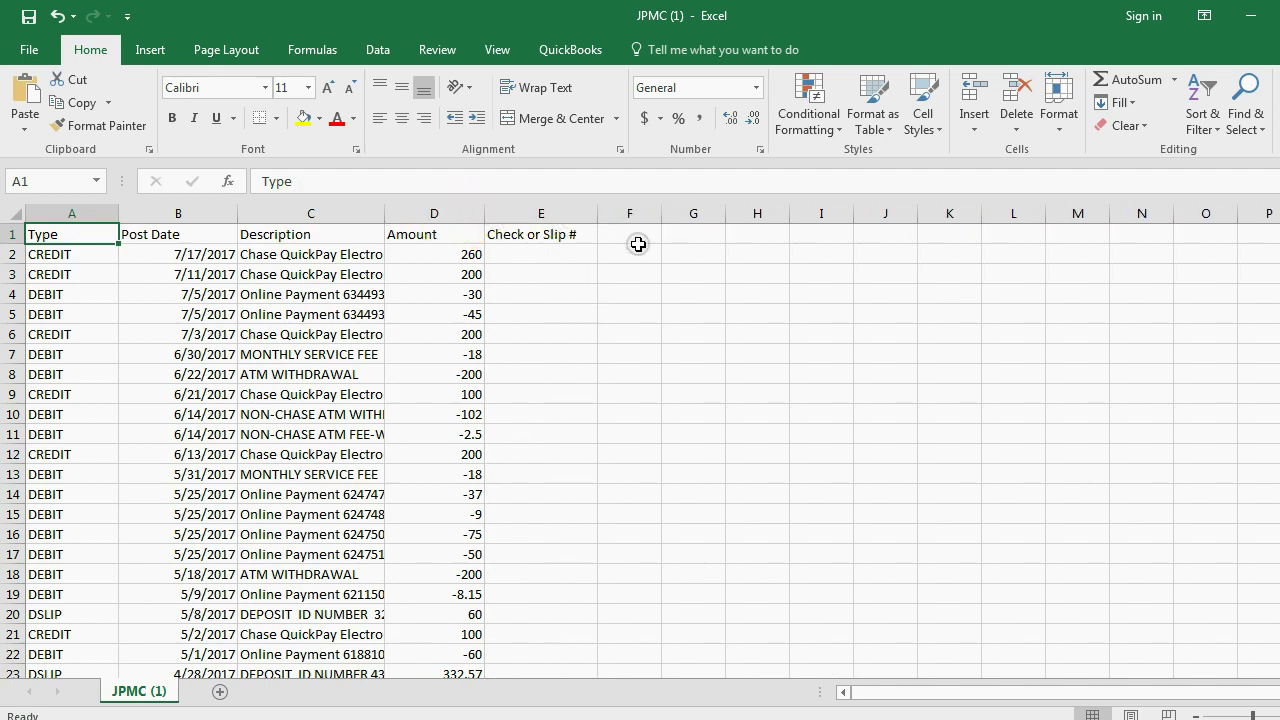
Examine the Check or Slip # column and the date, description and amount of the first transaction
{"action": "left_click", "coordinate": [566, 213]}
{"action": "mouse_move", "coordinate": [1278, 262]}
{"action": "left_mouse_down"}
{"action": "mouse_move", "coordinate": [1278, 390]}
{"action": "mouse_move", "coordinate": [1278, 262]}
{"action": "left_mouse_up"}
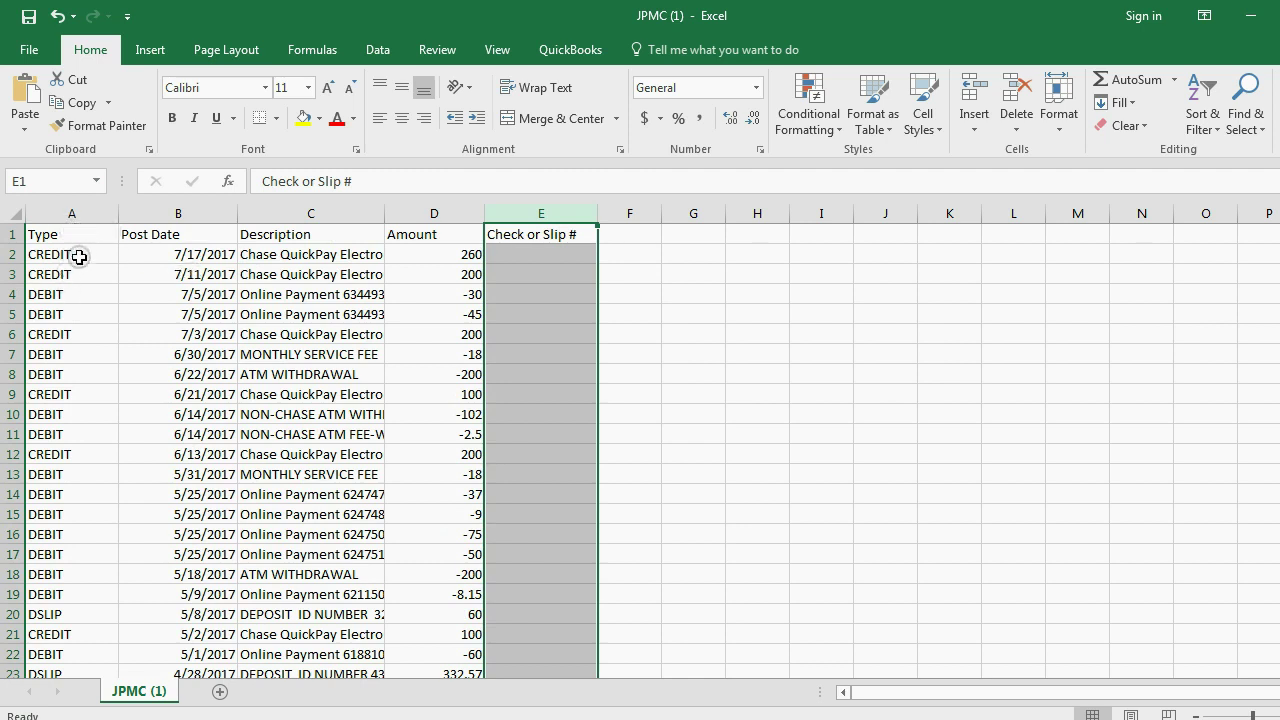
{"action": "left_click", "coordinate": [190, 258]}
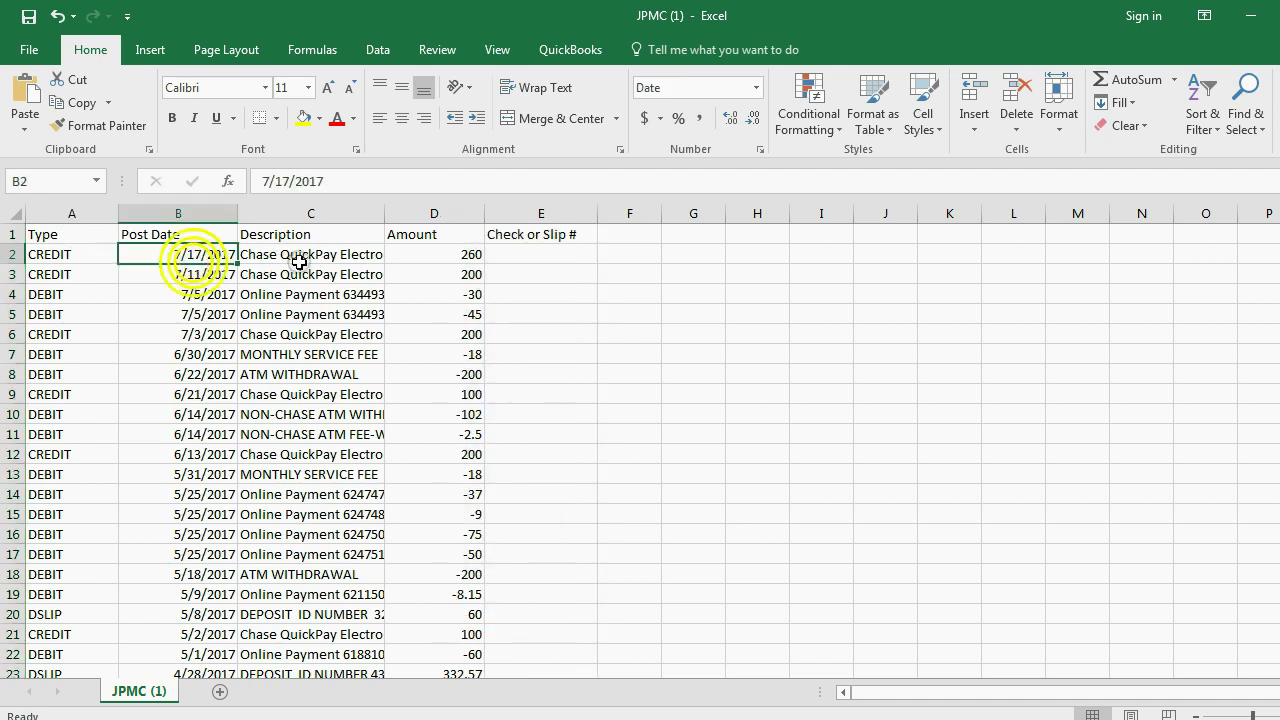
{"action": "left_click", "coordinate": [313, 263]}
{"action": "left_click", "coordinate": [444, 260]}
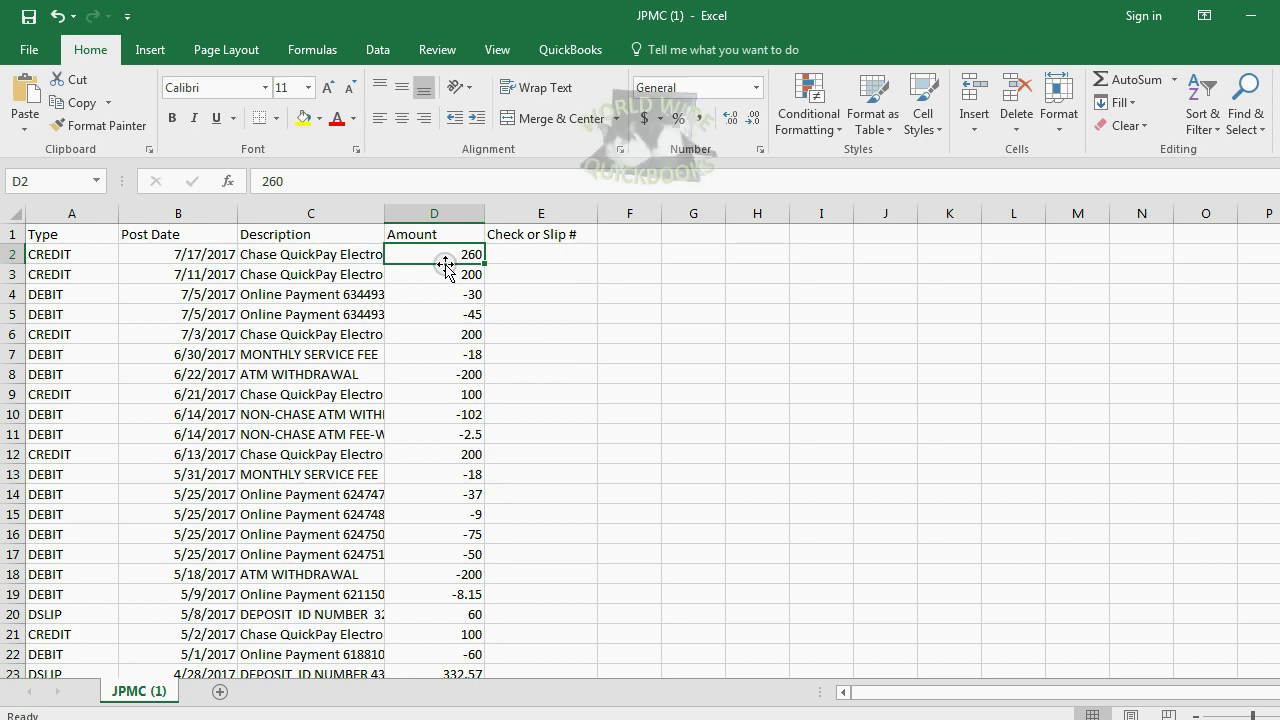
{"action": "key", "text": "alt+Tab"}
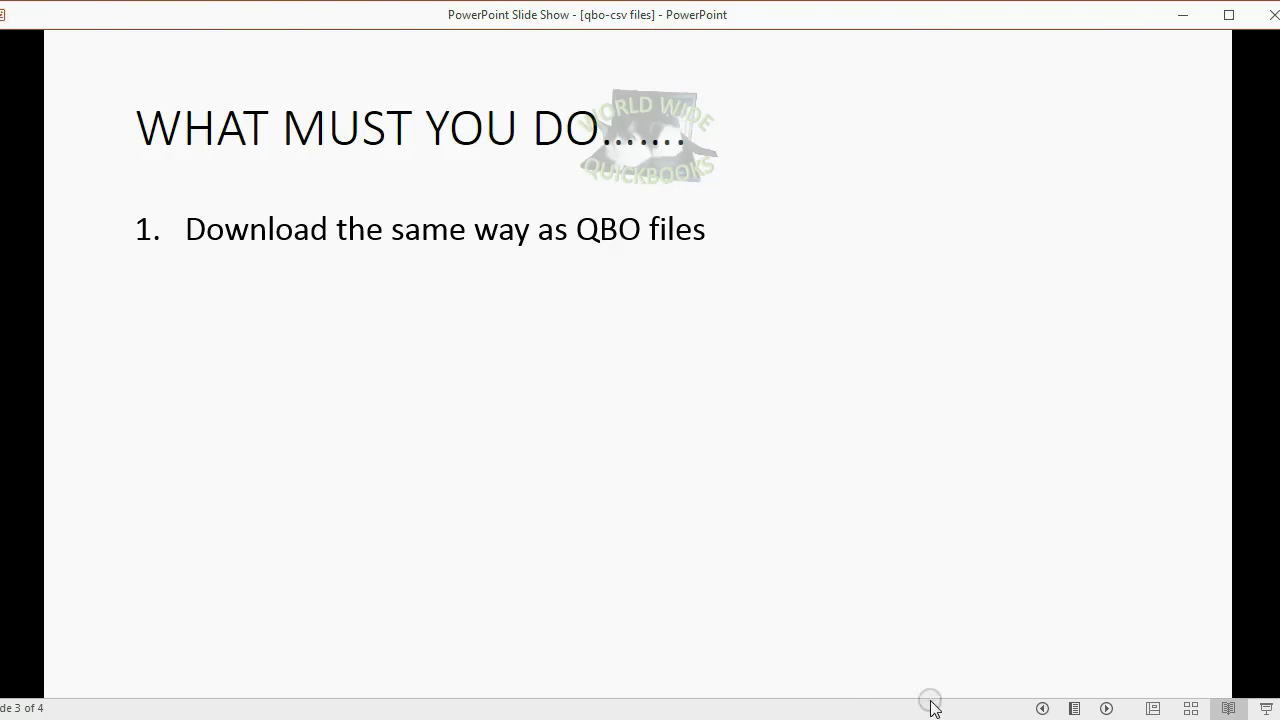
{"action": "left_click", "coordinate": [1105, 708]}
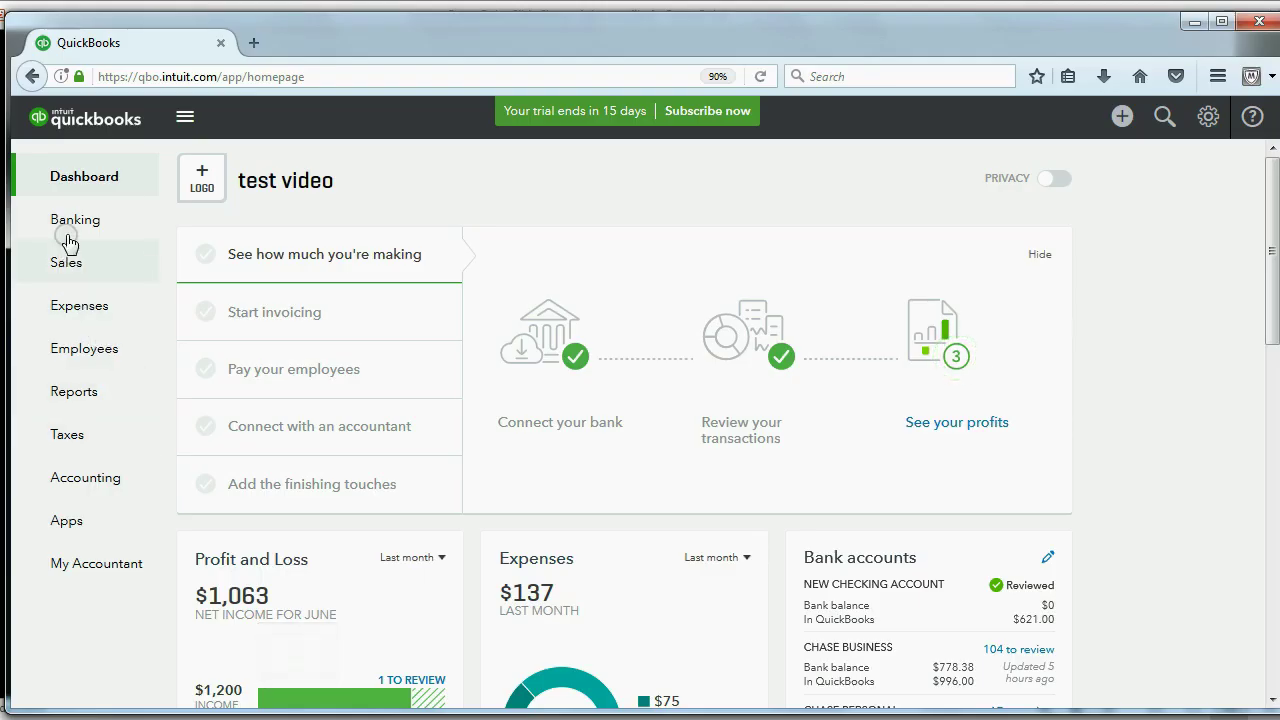
In QuickBooks, open the banking page for NEW CHECKING ACCOUNT and view its excluded transactions
{"action": "left_click", "coordinate": [71, 226]}
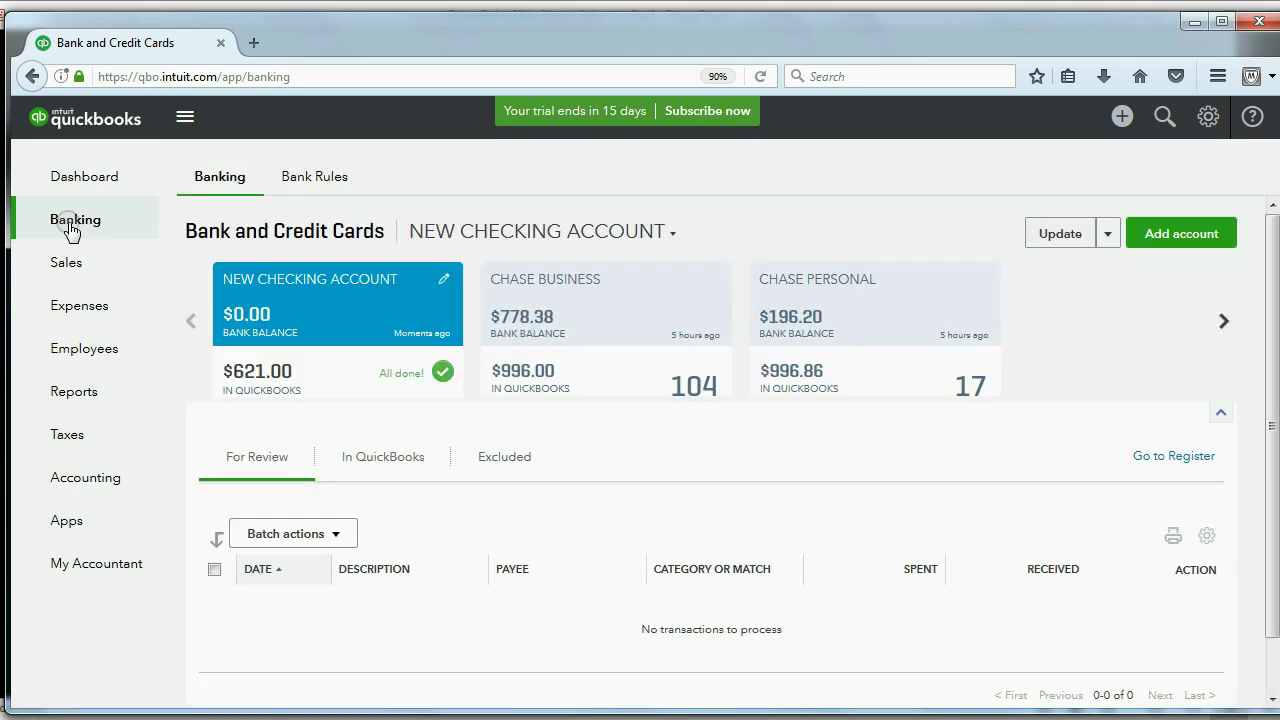
{"action": "left_click", "coordinate": [481, 231]}
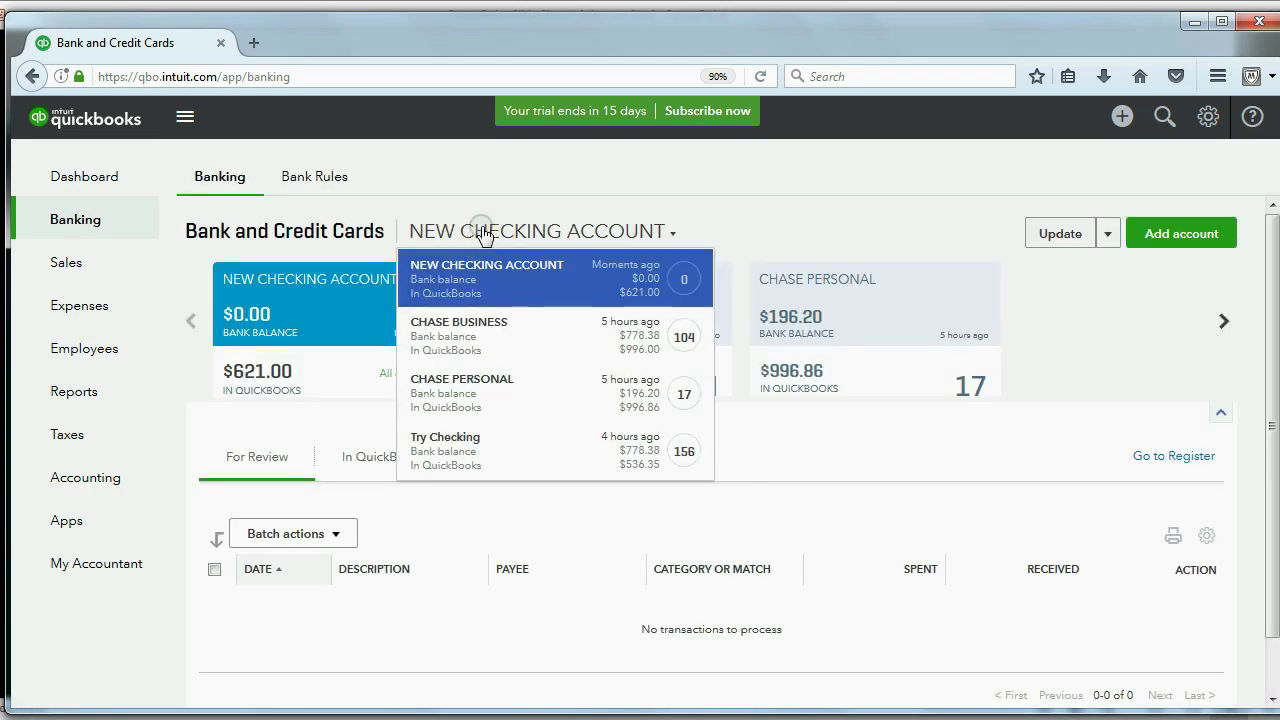
{"action": "left_click", "coordinate": [489, 262]}
{"action": "left_click", "coordinate": [501, 454]}
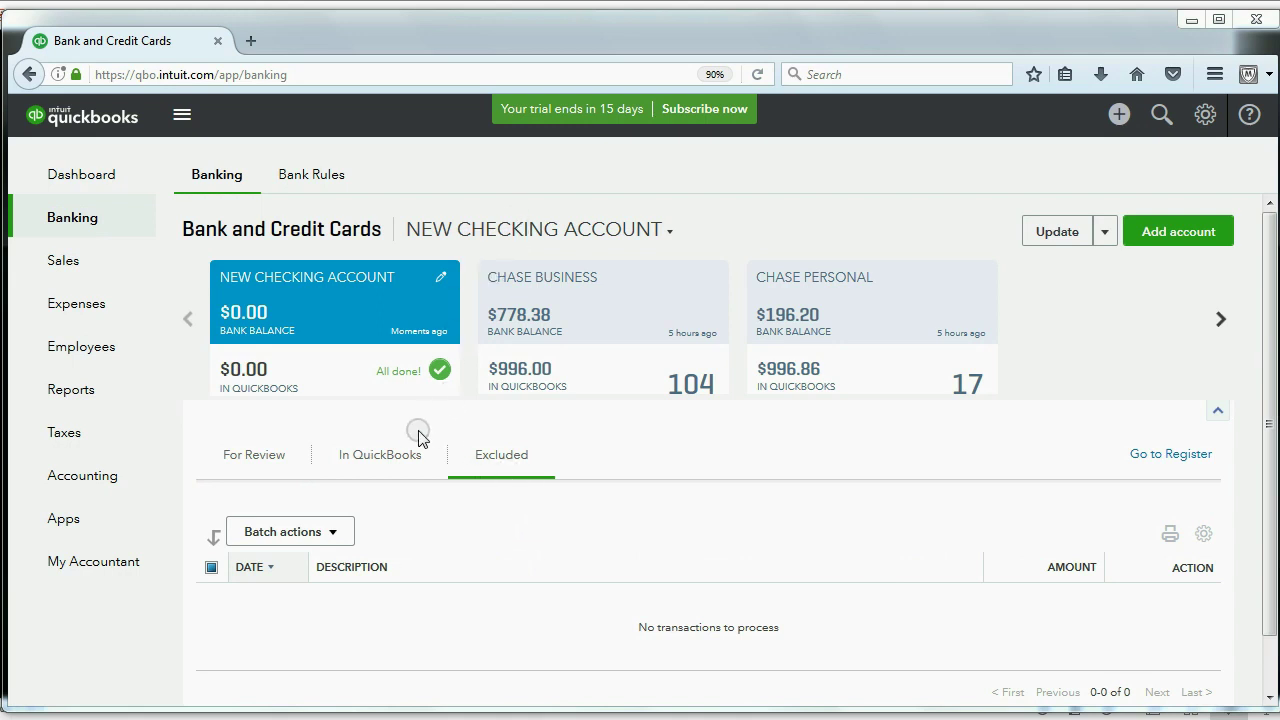
Review the For Review, In QuickBooks and Excluded transaction lists of NEW CHECKING ACCOUNT, ending on For Review
{"action": "left_click", "coordinate": [271, 459]}
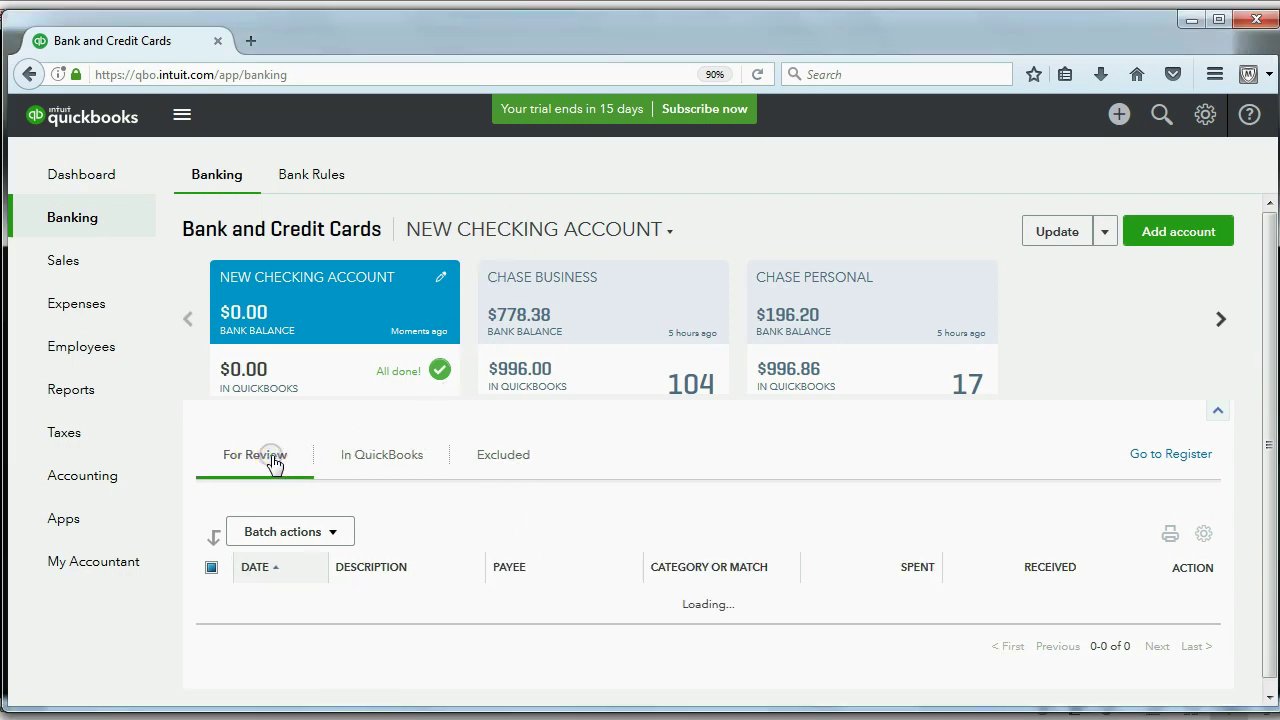
{"action": "left_click", "coordinate": [369, 459]}
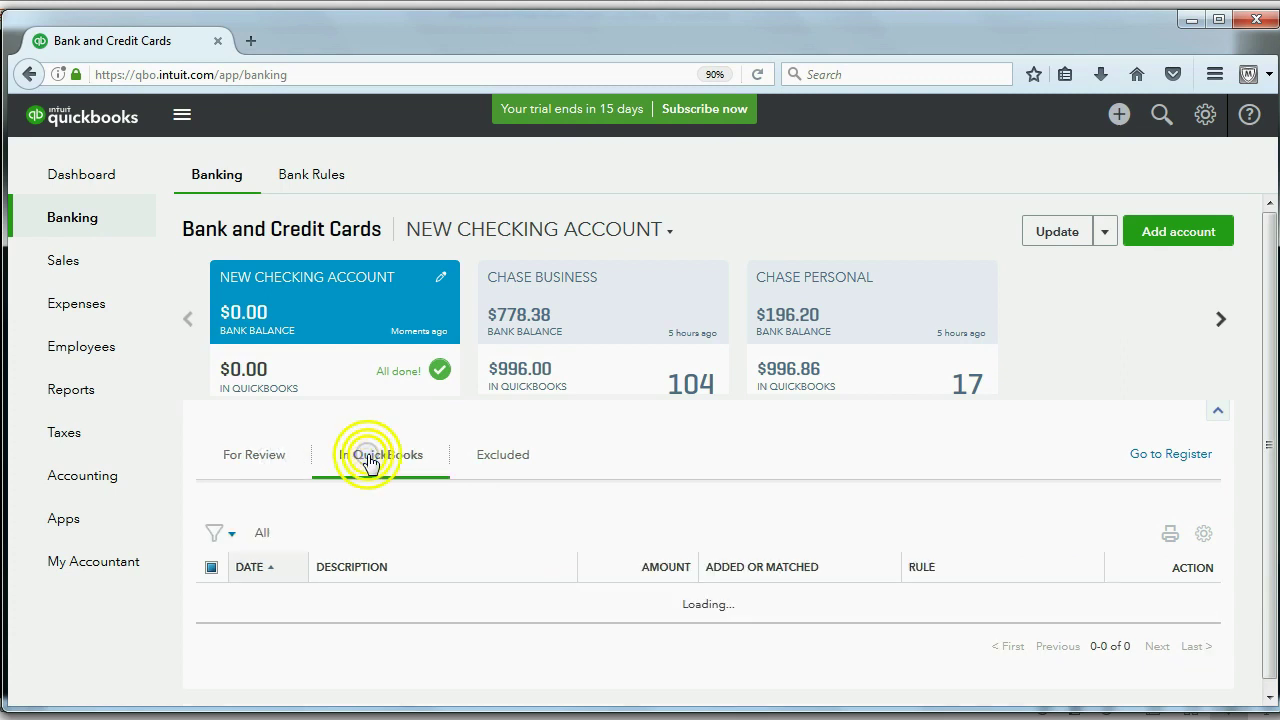
{"action": "left_click", "coordinate": [491, 457]}
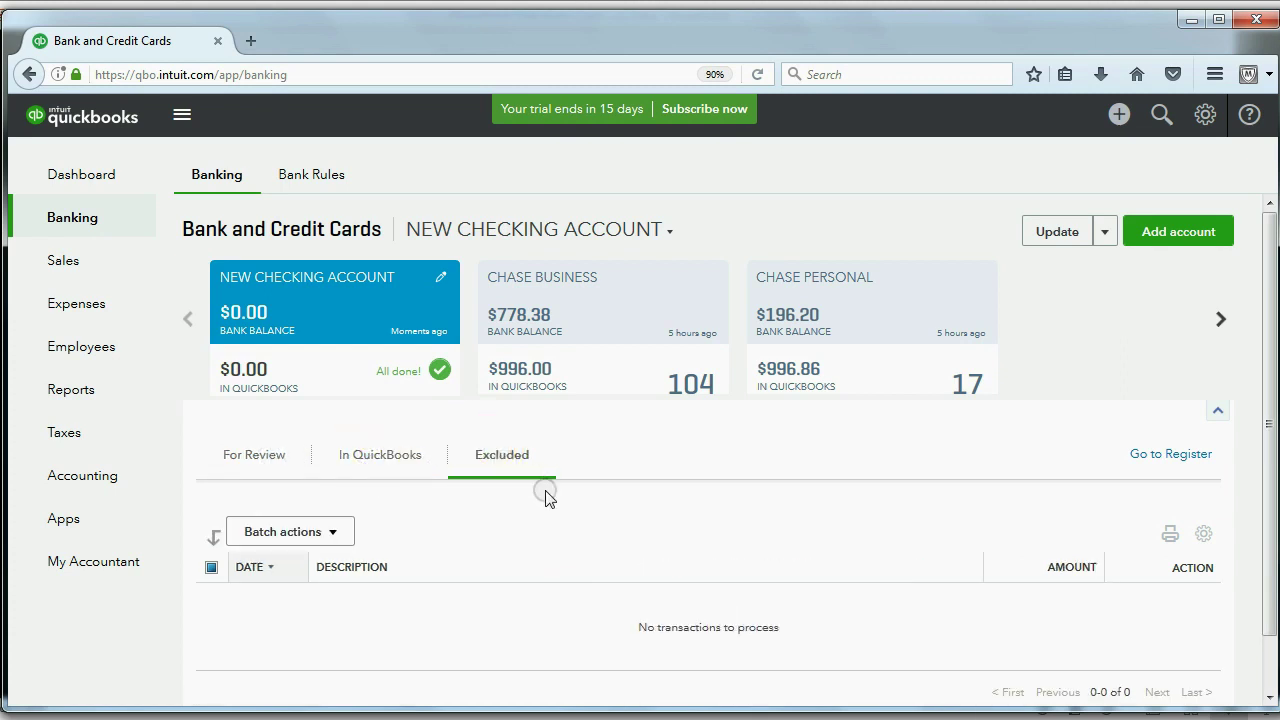
{"action": "scroll", "coordinate": [560, 520], "scroll_direction": "down", "scroll_amount": 1}
{"action": "scroll", "coordinate": [565, 533], "scroll_direction": "up", "scroll_amount": 1}
{"action": "left_click", "coordinate": [266, 457]}
{"action": "key", "text": "alt+Tab"}
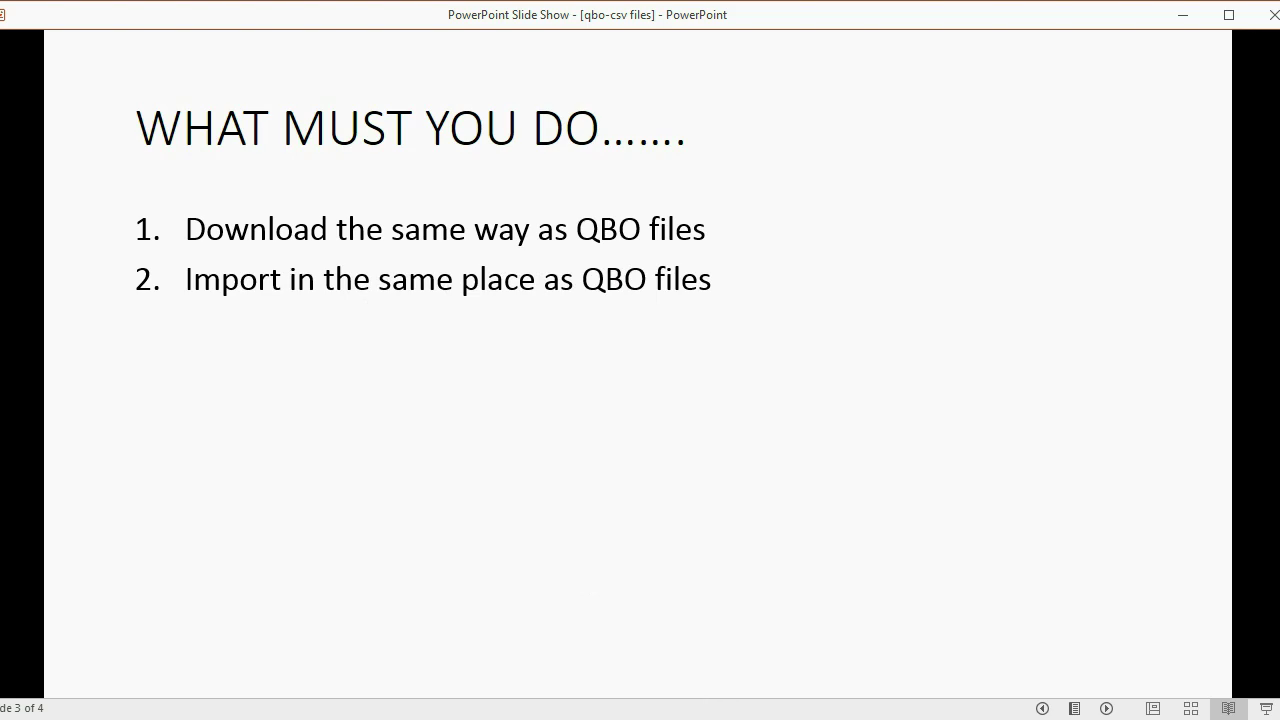
{"action": "key", "text": "alt+Tab"}
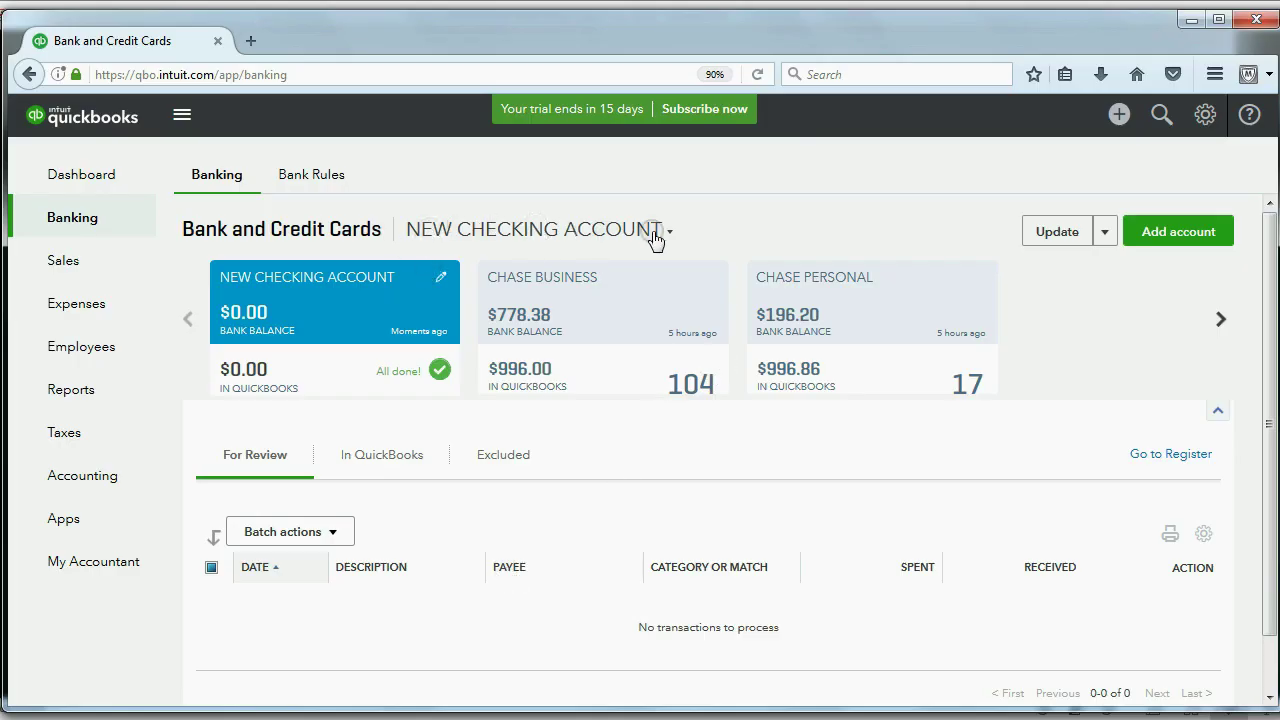
Start a bank file upload and submit JPMC (1).CSV as the file to upload
{"action": "left_click", "coordinate": [1106, 234]}
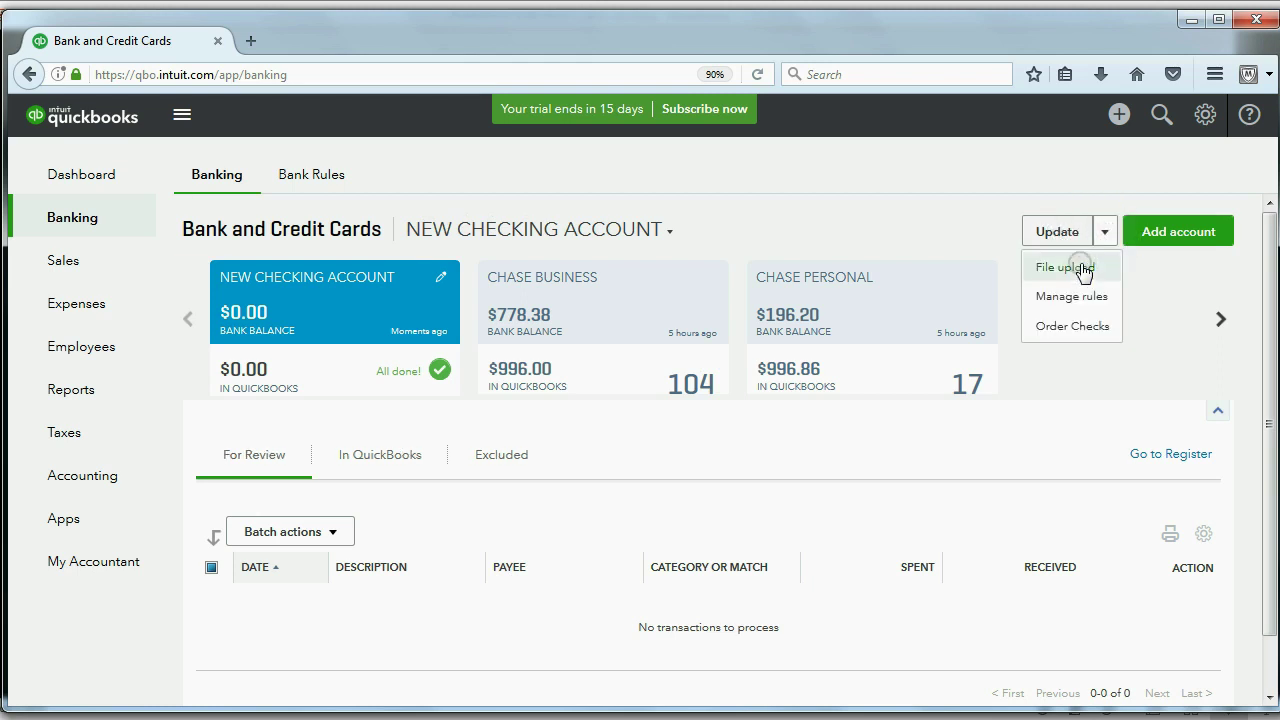
{"action": "left_click", "coordinate": [1077, 266]}
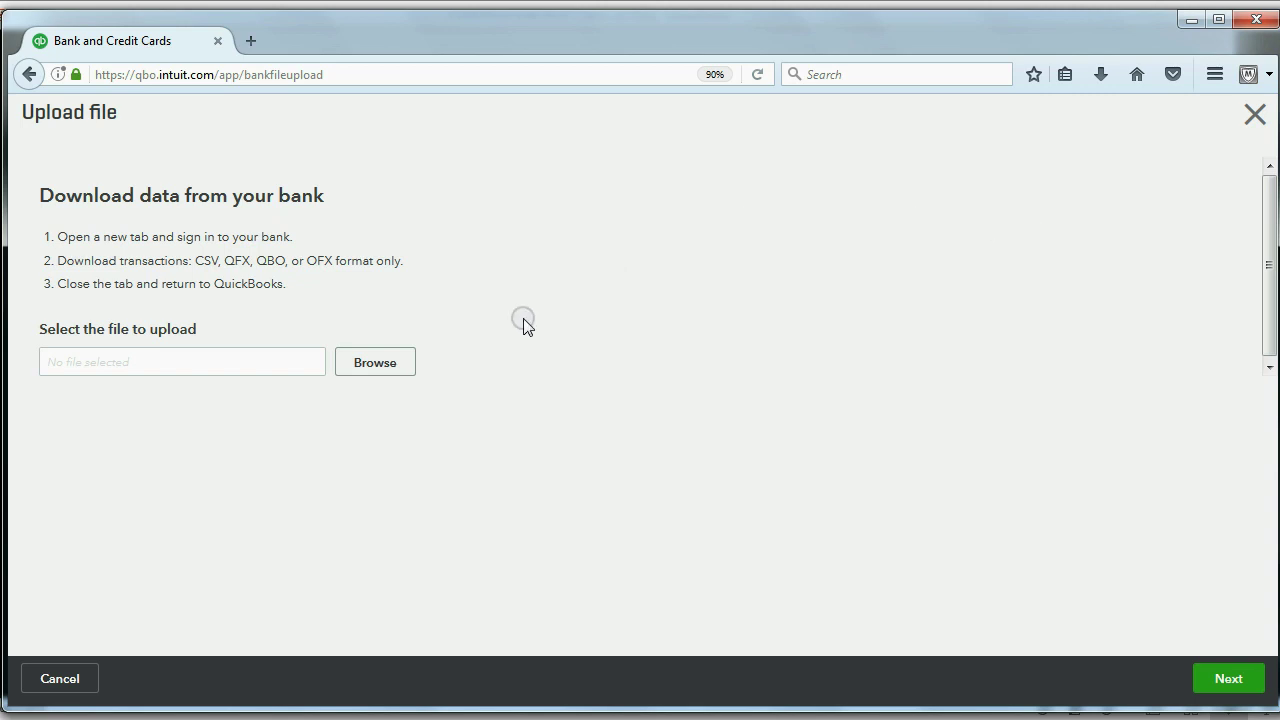
{"action": "left_click", "coordinate": [375, 361]}
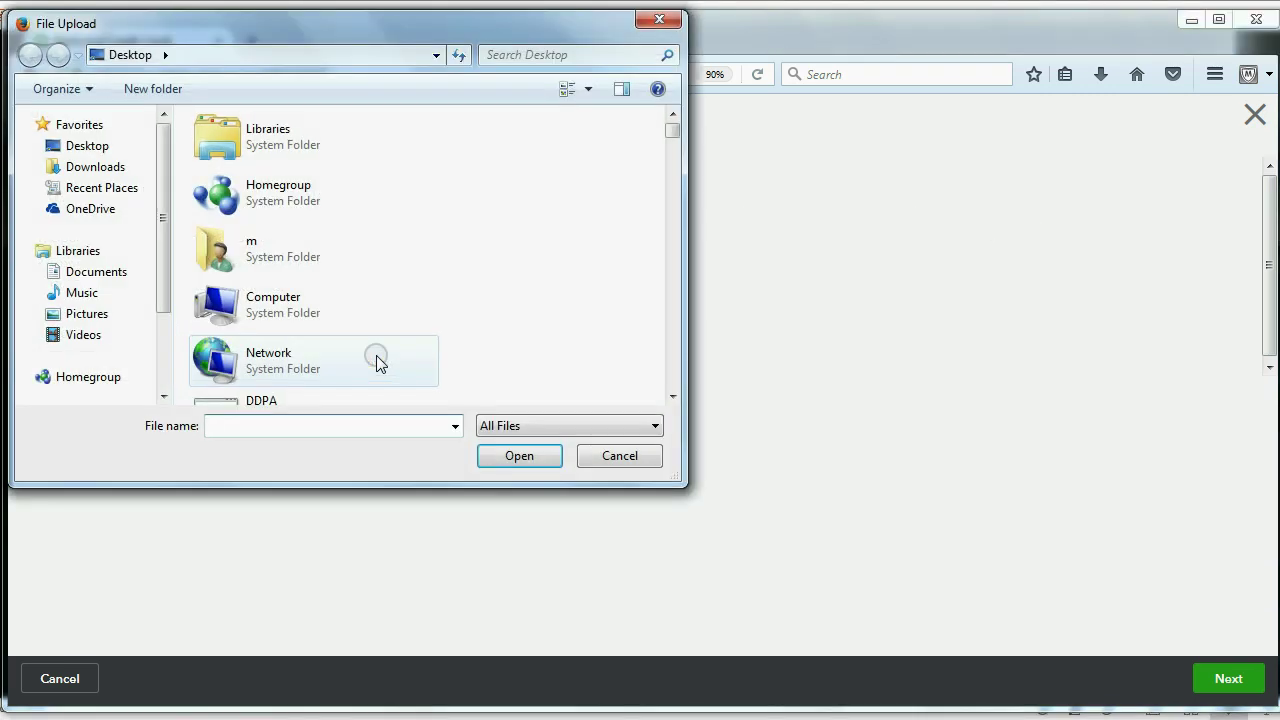
{"action": "type", "text": "JP"}
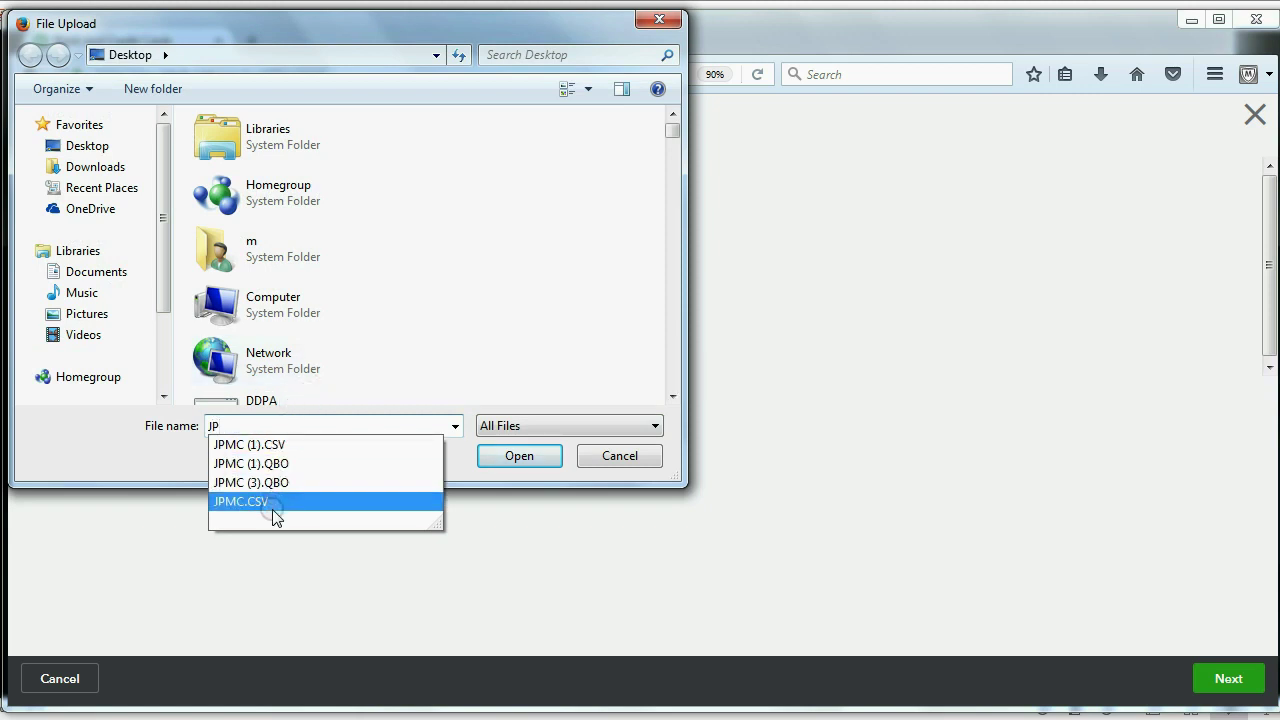
{"action": "left_click", "coordinate": [286, 446]}
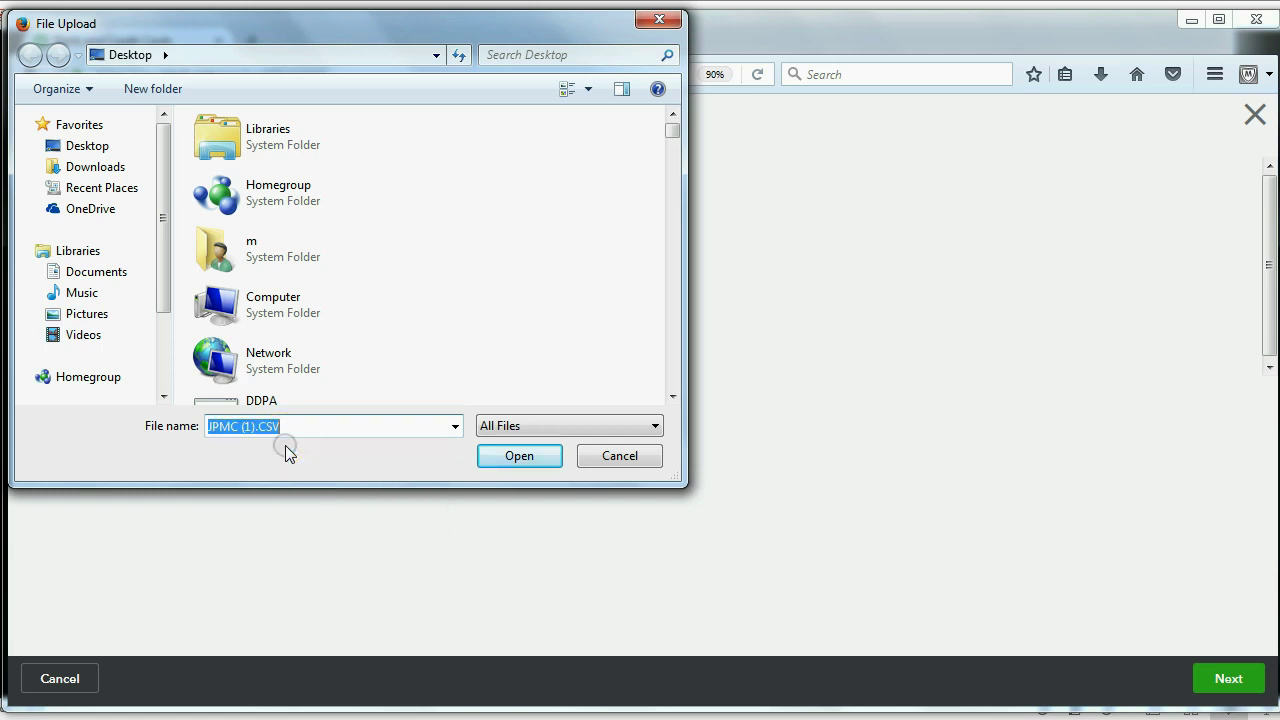
{"action": "left_click", "coordinate": [489, 462]}
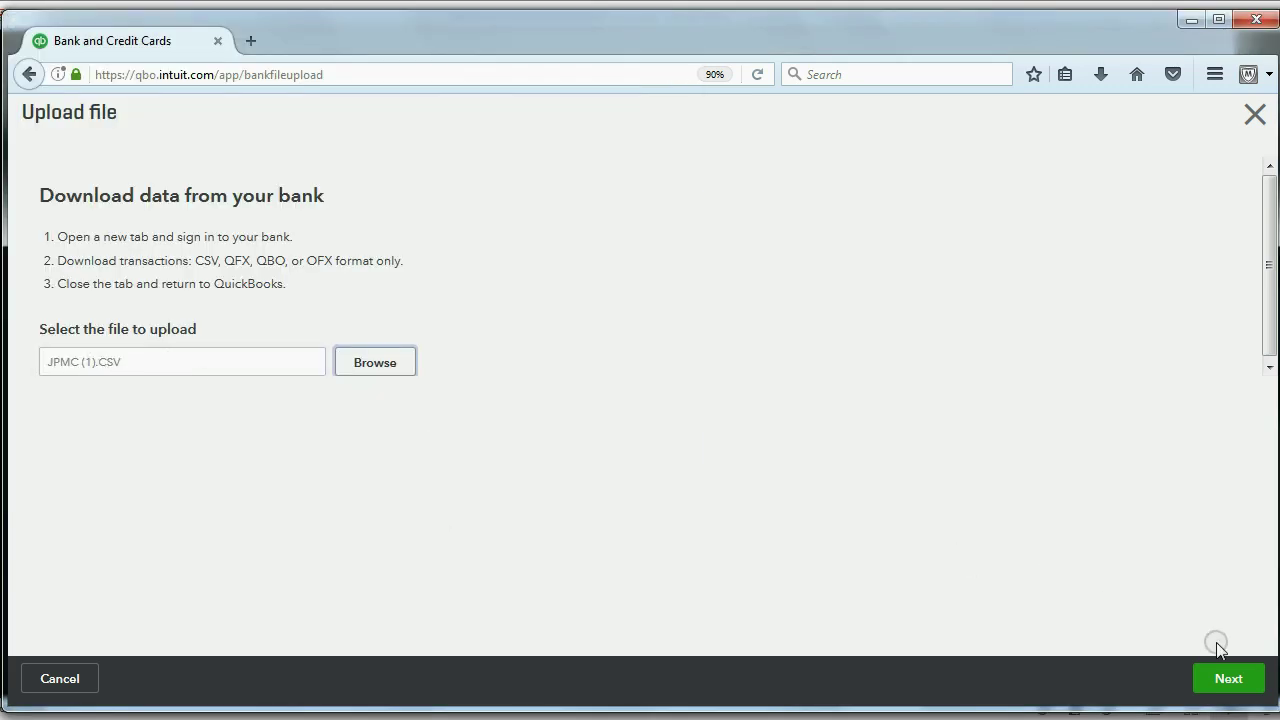
{"action": "left_click", "coordinate": [1220, 679]}
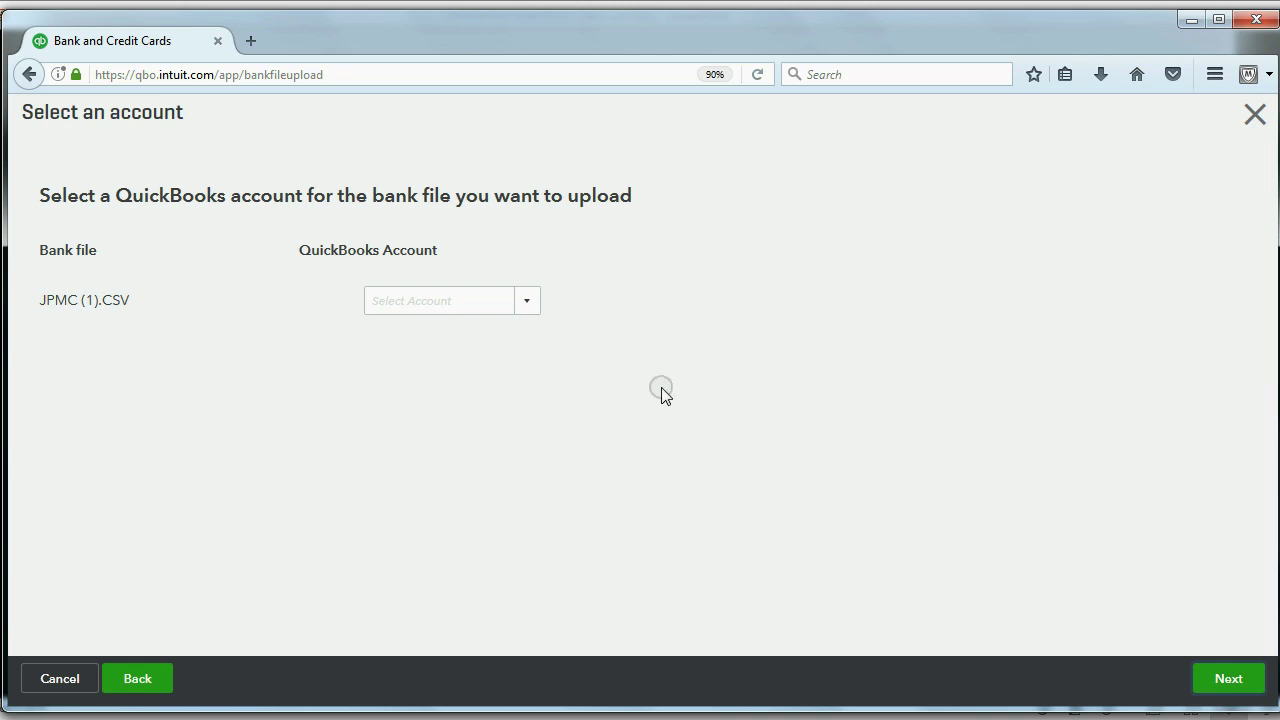
Assign the uploaded bank file to NEW CHECKING ACCOUNT and continue to the column mapping
{"action": "left_click", "coordinate": [527, 305]}
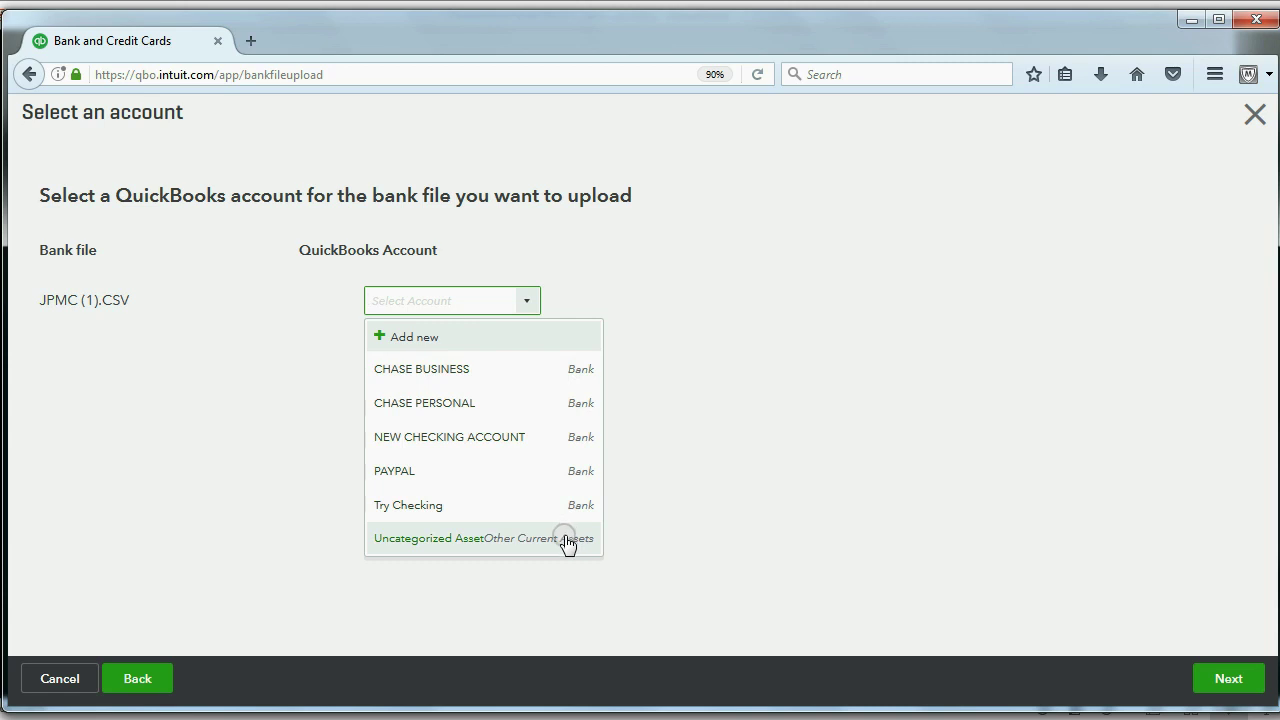
{"action": "left_click", "coordinate": [468, 437]}
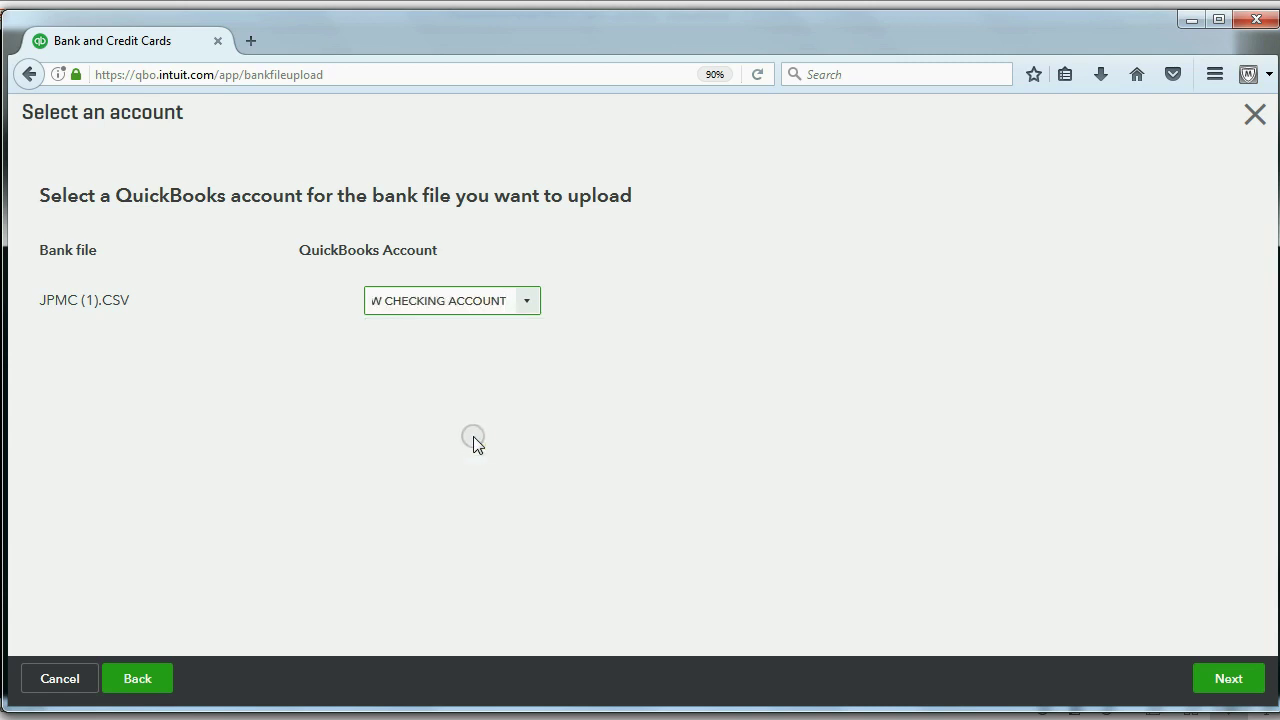
{"action": "left_click", "coordinate": [1229, 679]}
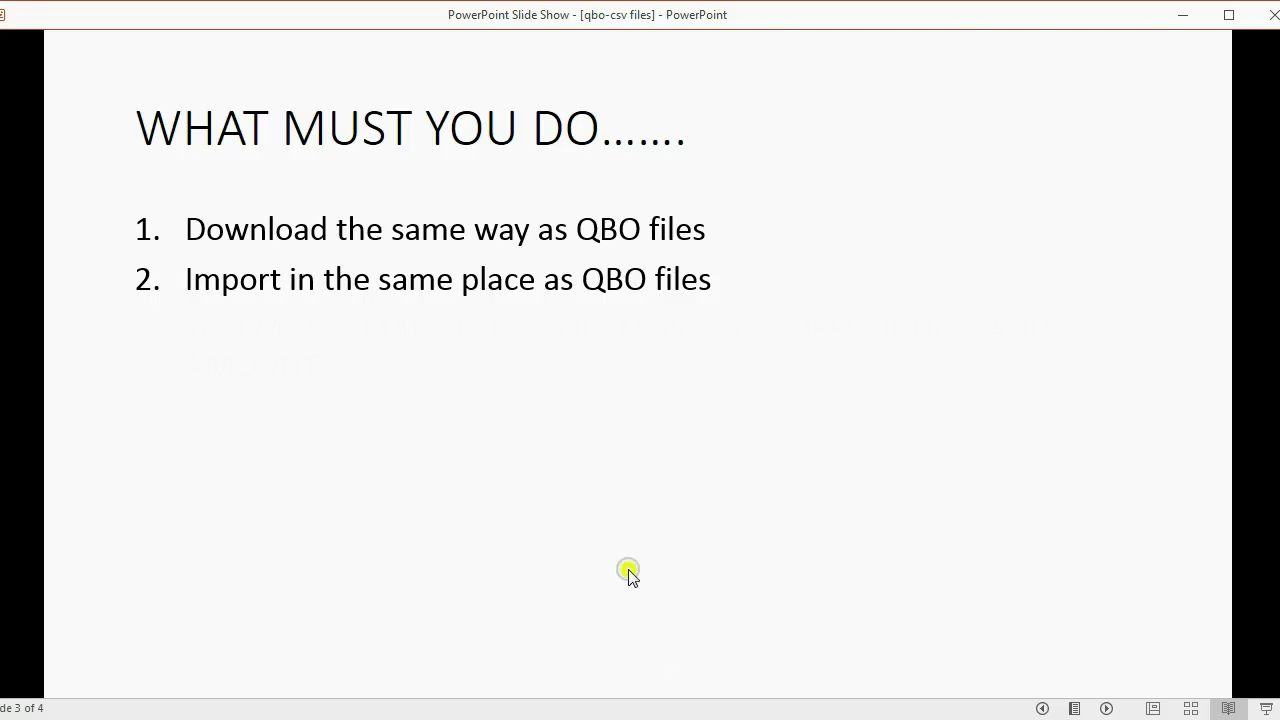
{"action": "left_click", "coordinate": [597, 551]}
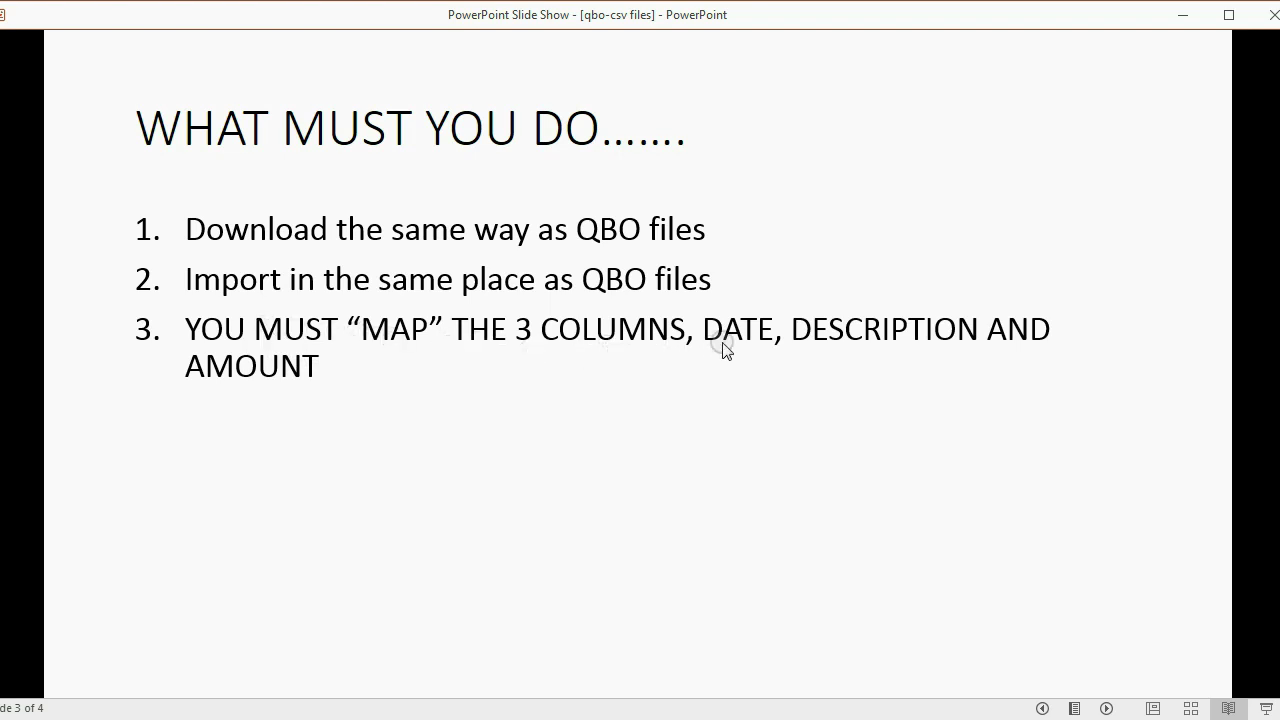
{"action": "left_click", "coordinate": [388, 443]}
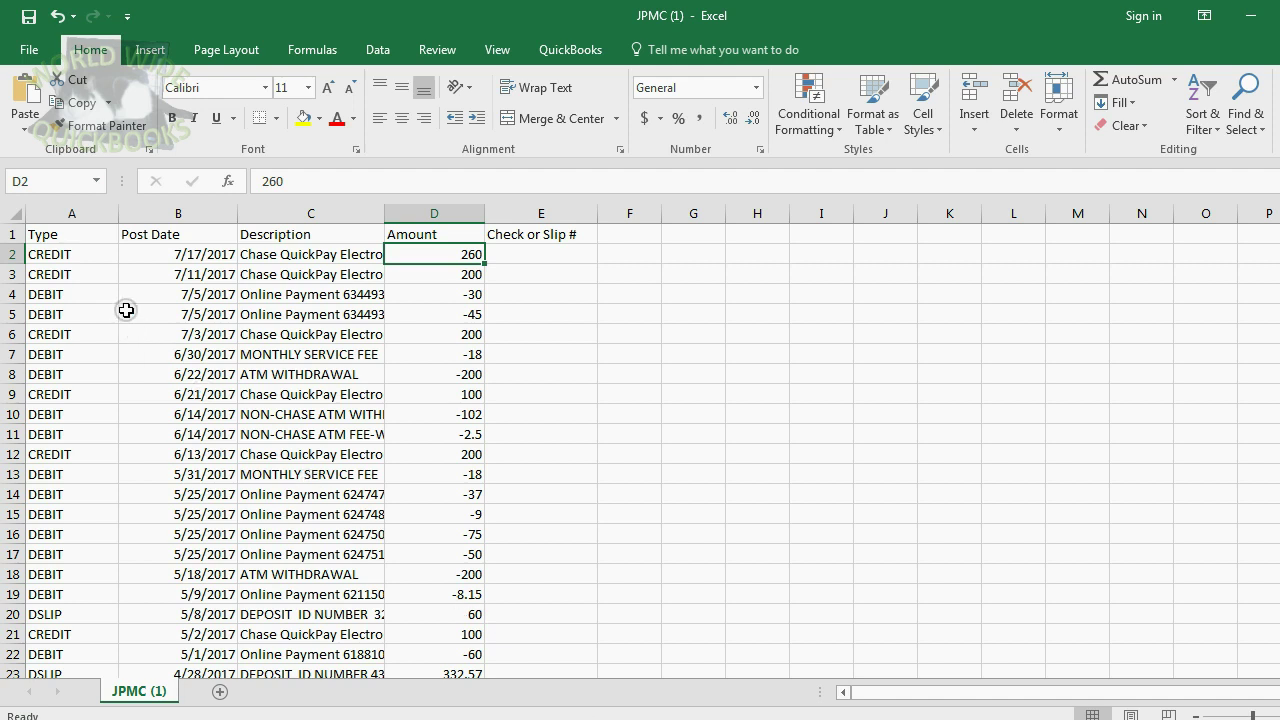
In Excel, examine the Type, Post Date and Description columns of the JPMC (1) sheet
{"action": "left_click", "coordinate": [72, 215]}
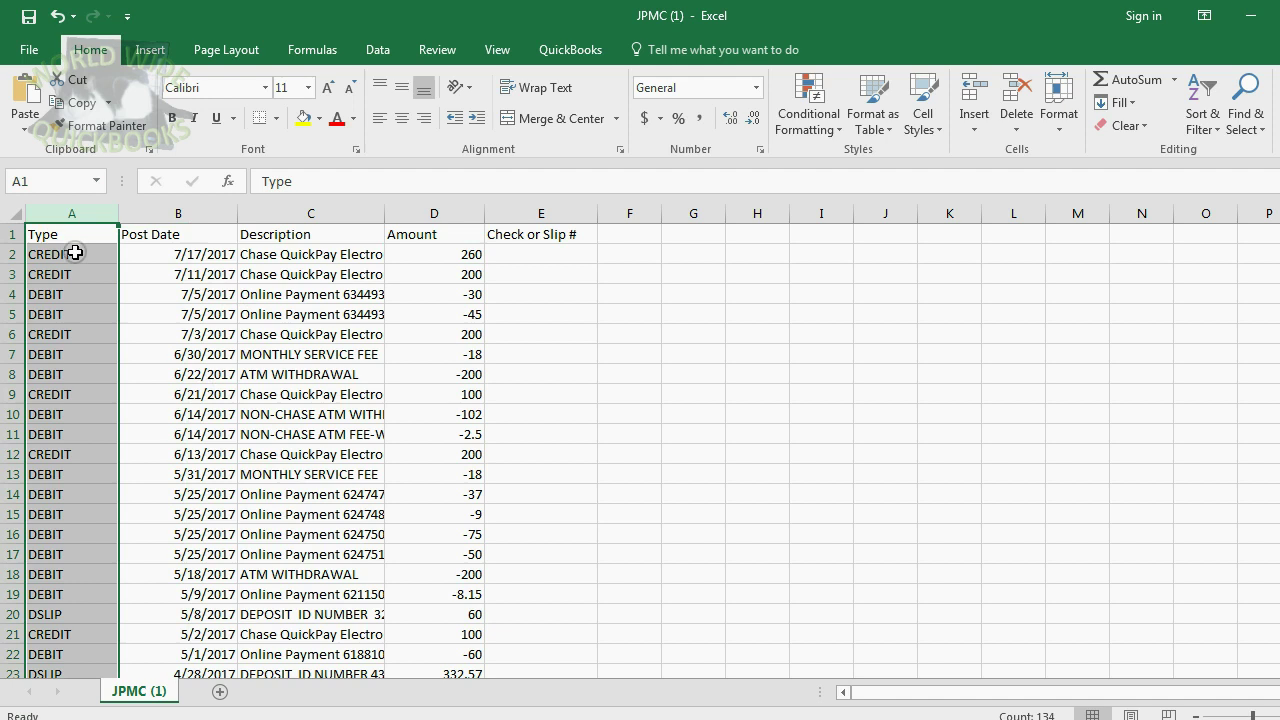
{"action": "left_click", "coordinate": [150, 215]}
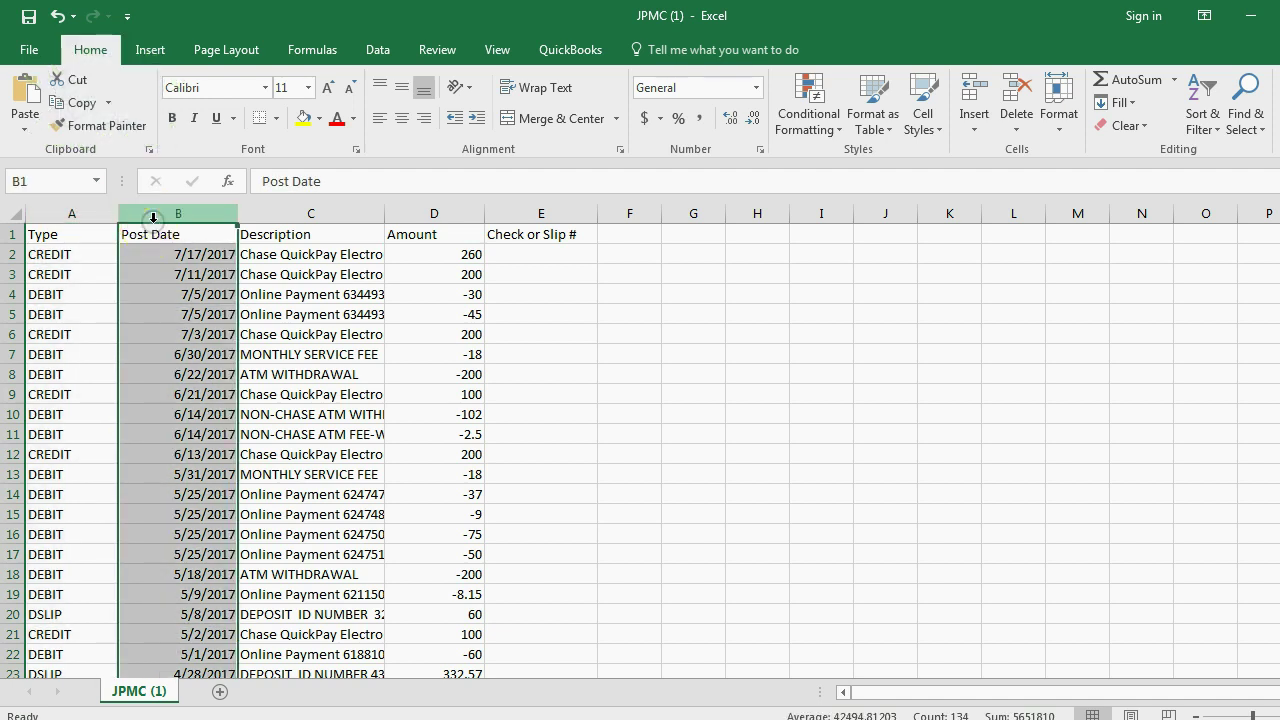
{"action": "left_click", "coordinate": [266, 214]}
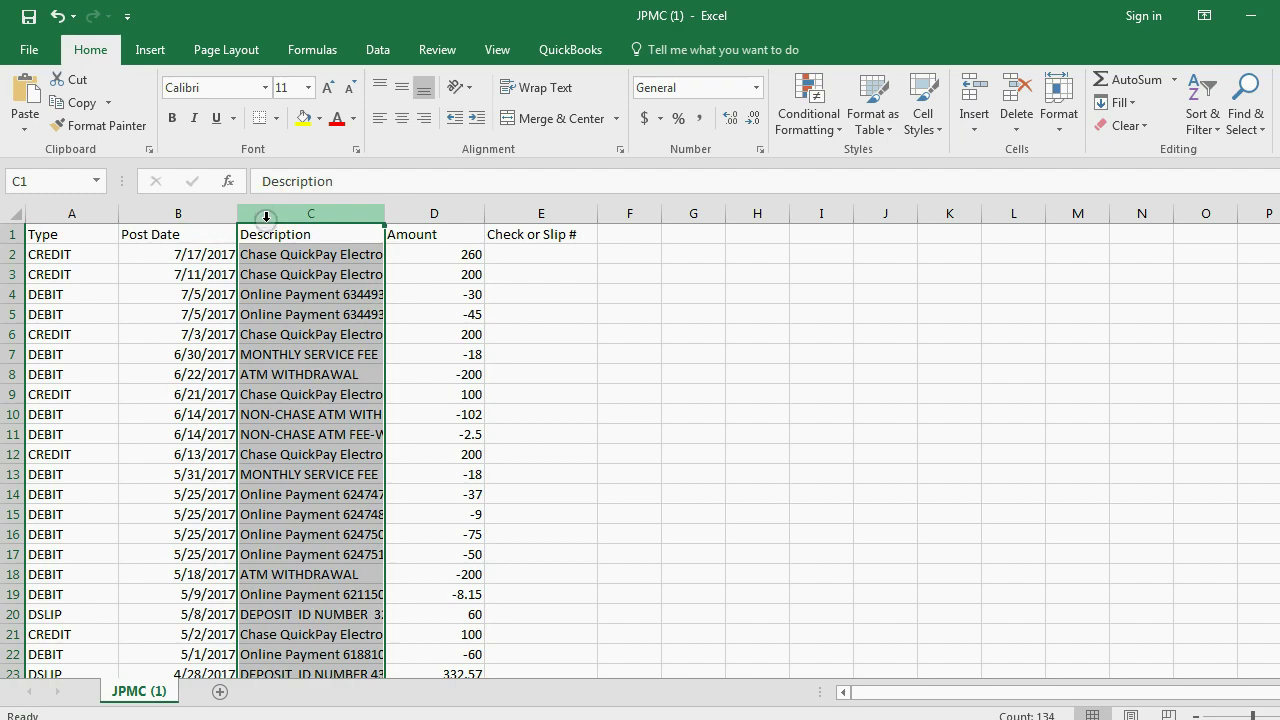
In QuickBooks, map the Date field to Column 2 :Post Date, checking it against the Post Date column in Excel
{"action": "left_click", "coordinate": [257, 716]}
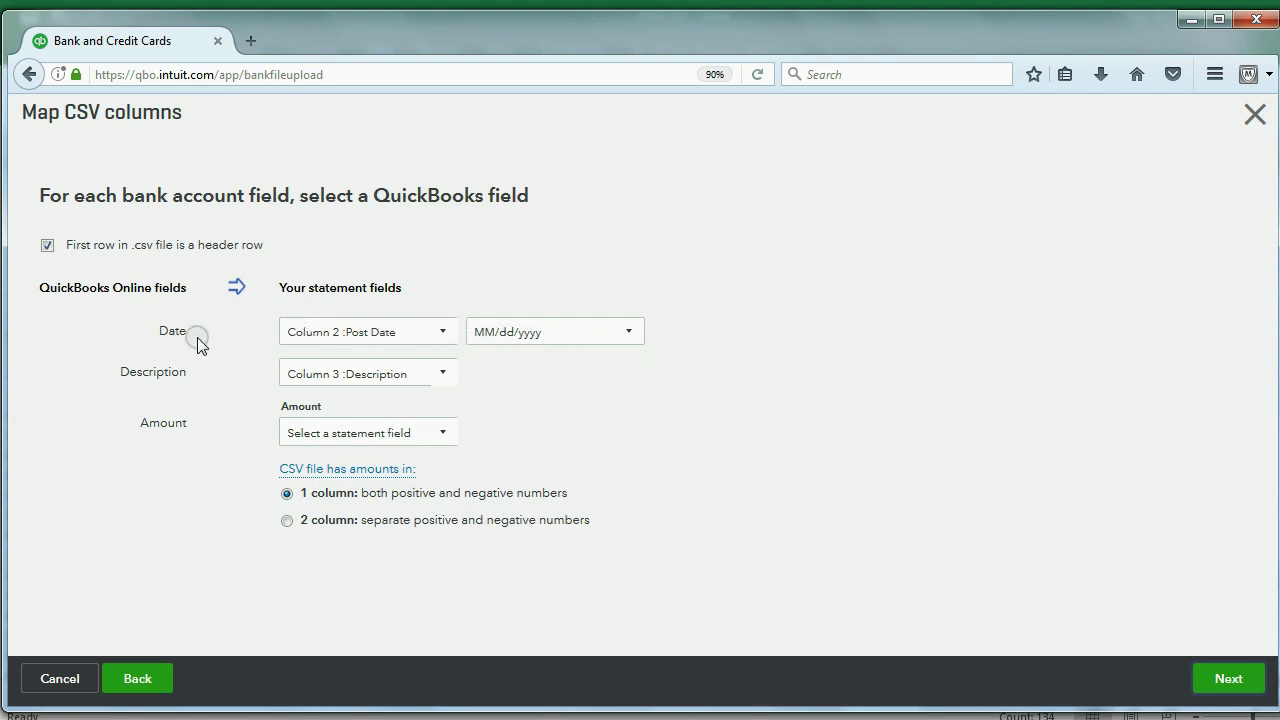
{"action": "left_click", "coordinate": [440, 332]}
{"action": "left_click", "coordinate": [440, 332]}
{"action": "key", "text": "alt+Tab"}
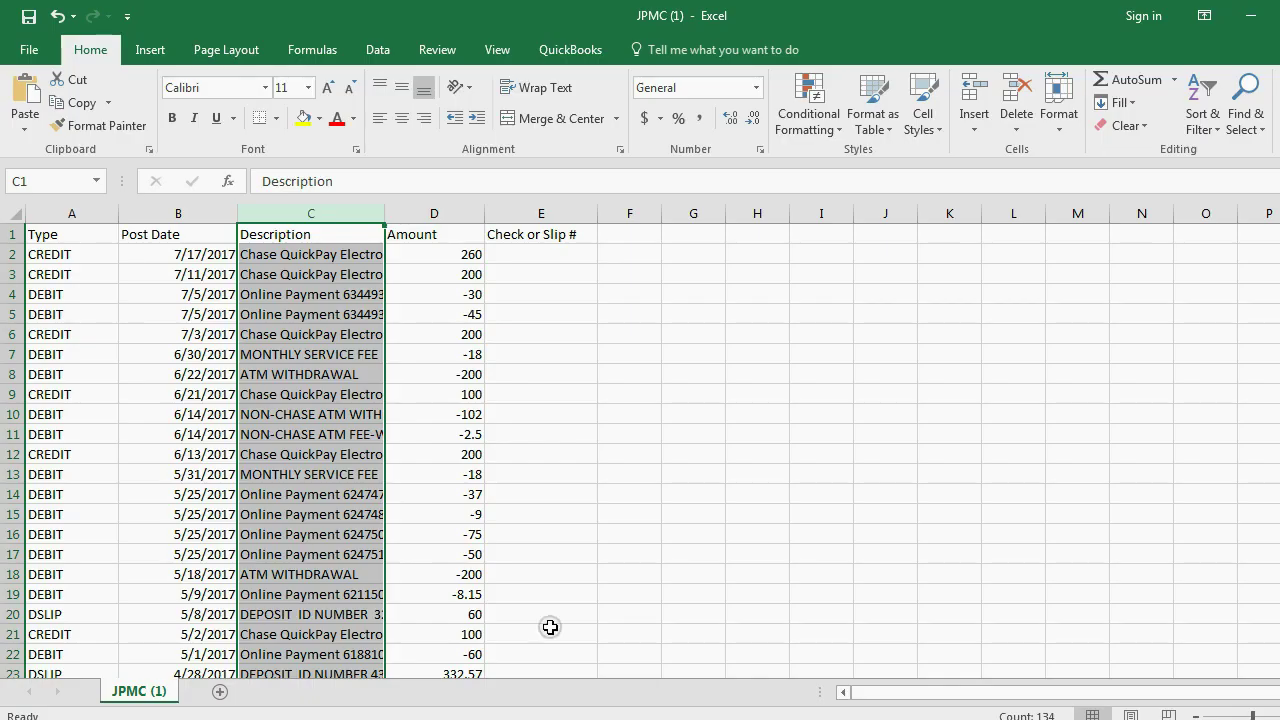
{"action": "left_click", "coordinate": [181, 214]}
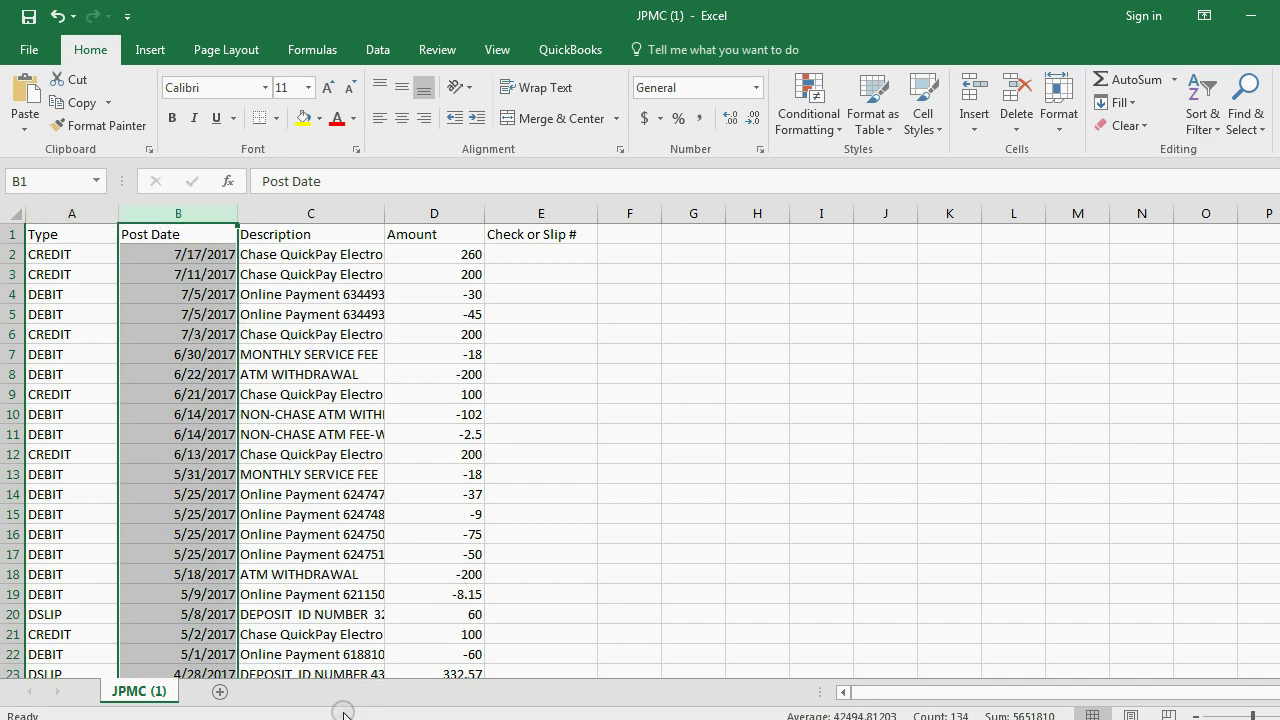
{"action": "key", "text": "alt+Tab"}
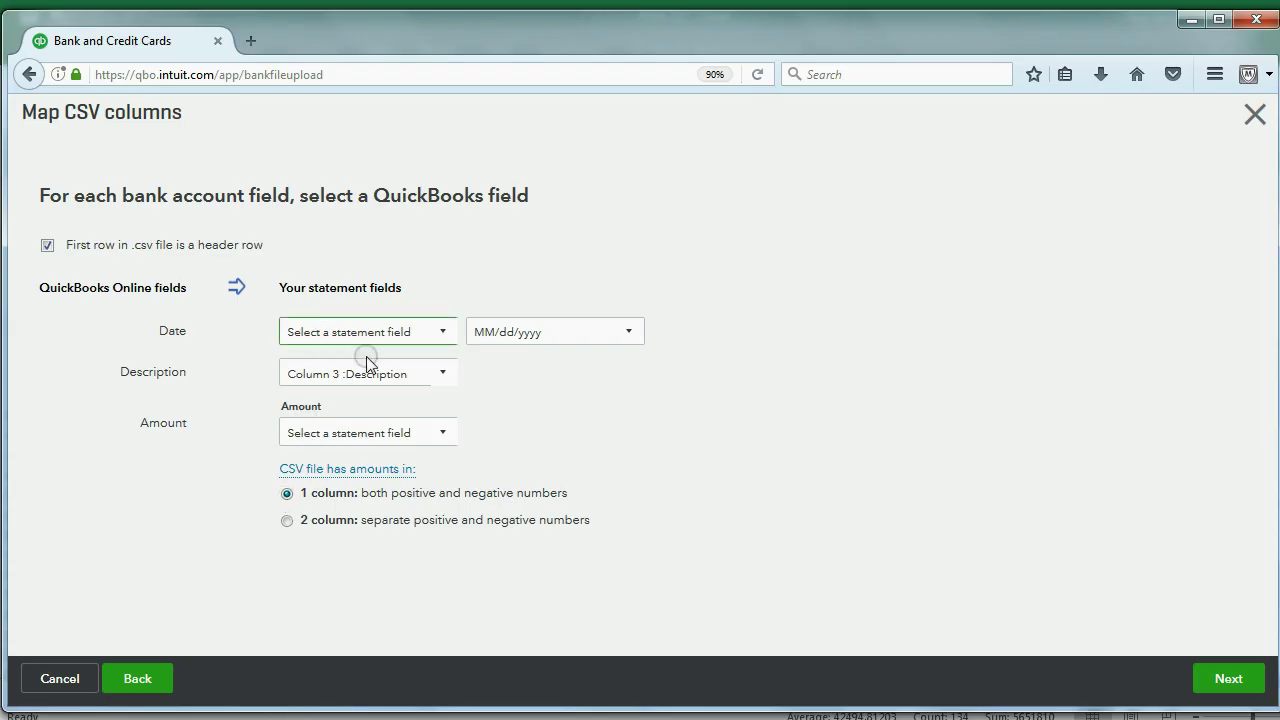
{"action": "left_click", "coordinate": [442, 333]}
{"action": "left_click", "coordinate": [408, 422]}
In Excel, check the first transaction's type, post date and description cells and the Description header
{"action": "key", "text": "alt+Tab"}
{"action": "left_click", "coordinate": [97, 257]}
{"action": "left_click", "coordinate": [163, 252]}
{"action": "left_click", "coordinate": [289, 254]}
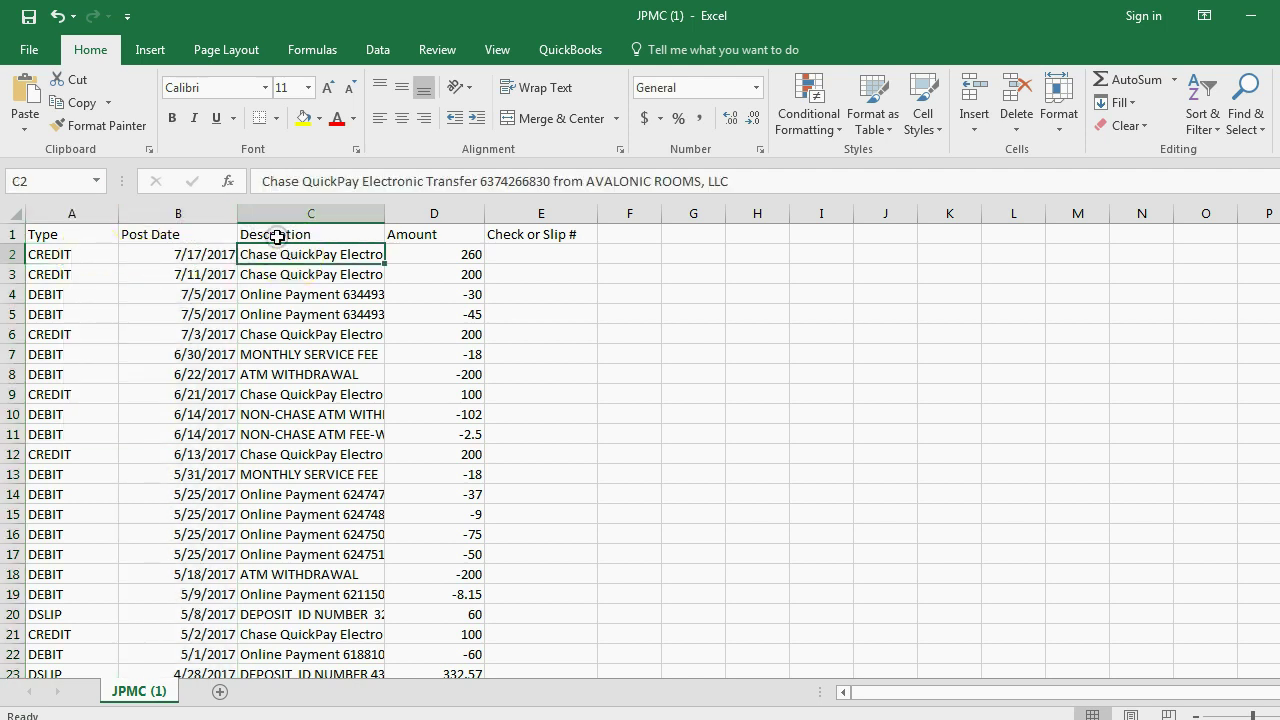
{"action": "left_click", "coordinate": [278, 237]}
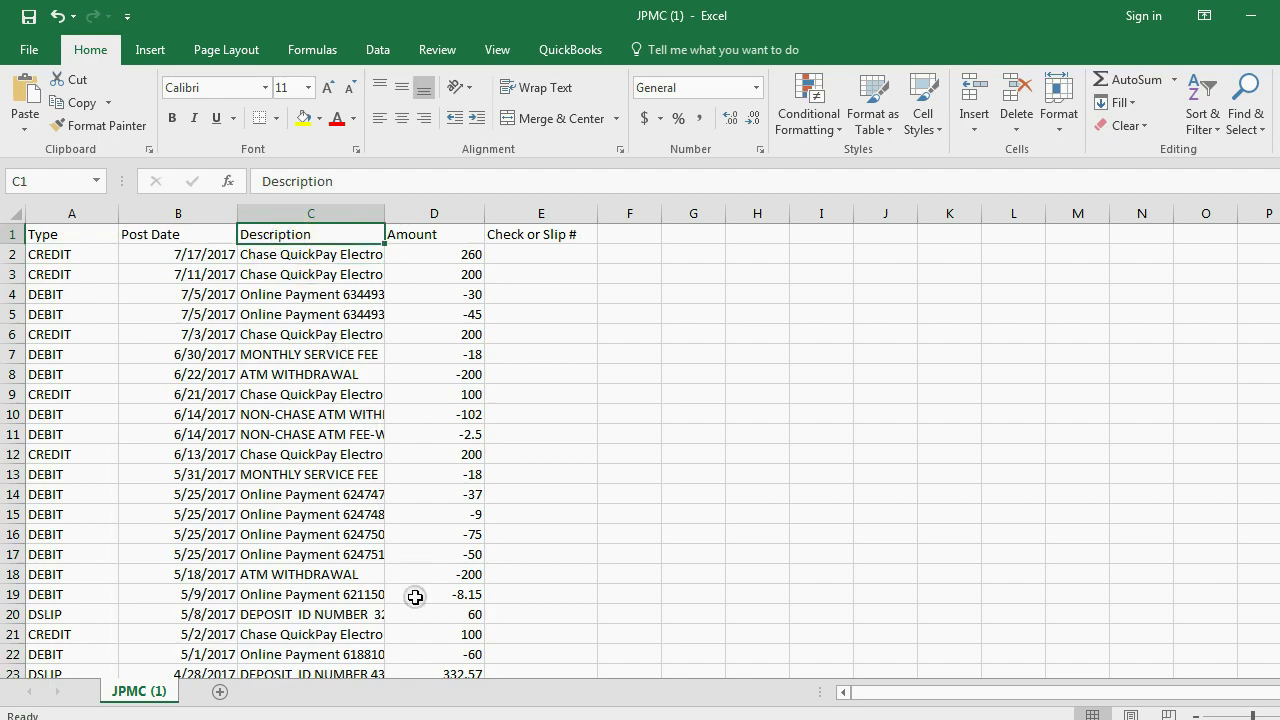
In QuickBooks, map Description to Column 3 :Description and Amount to Column 4 :Amount, checking the Amount column in Excel
{"action": "left_click", "coordinate": [320, 715]}
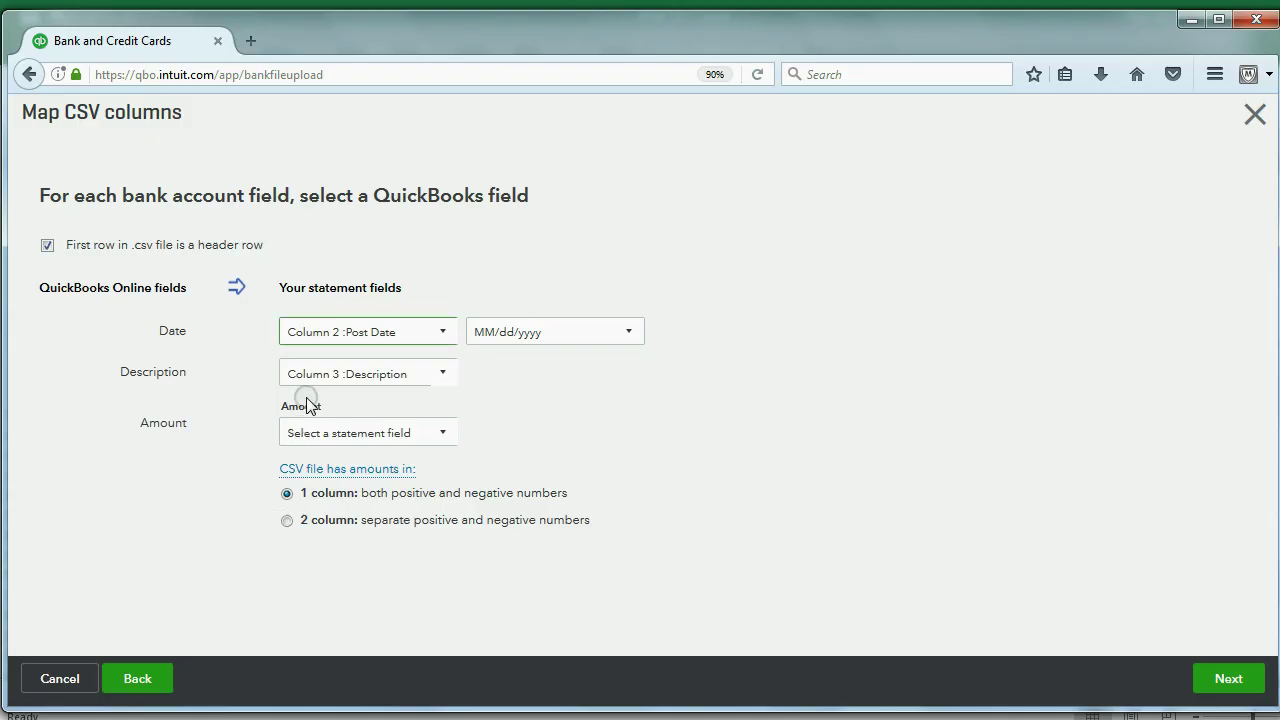
{"action": "left_click", "coordinate": [442, 374]}
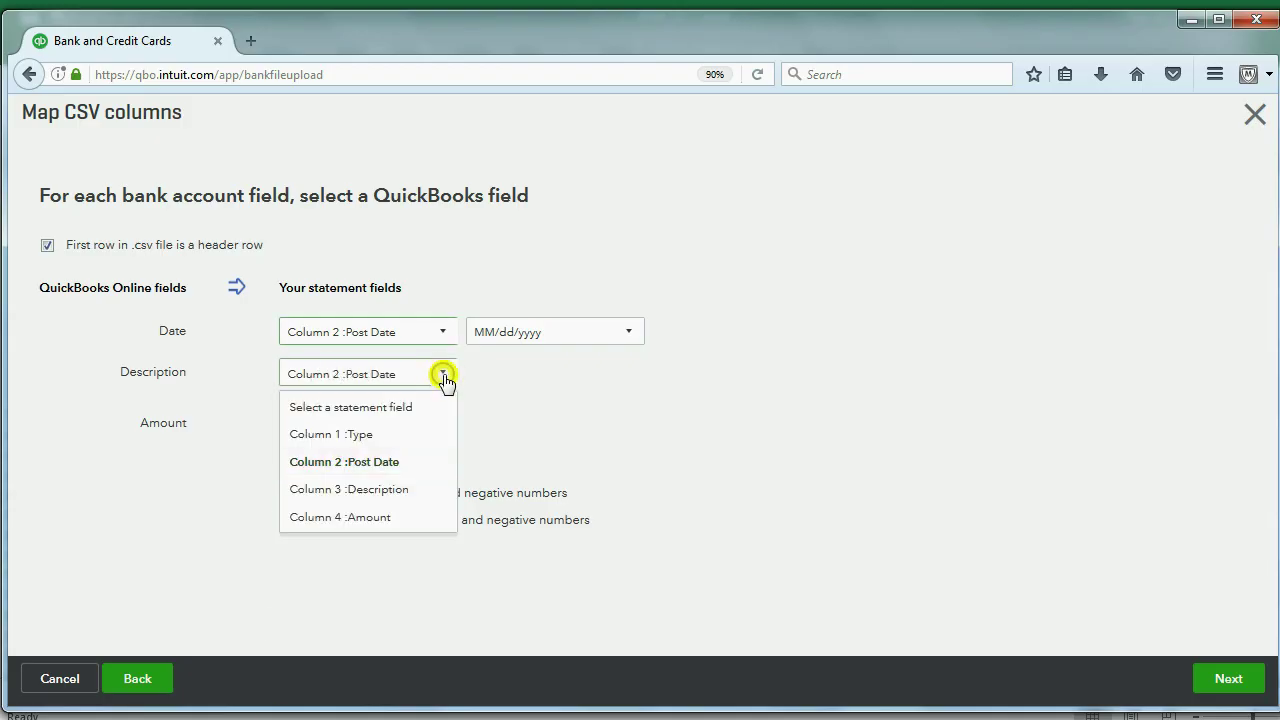
{"action": "left_click", "coordinate": [414, 489]}
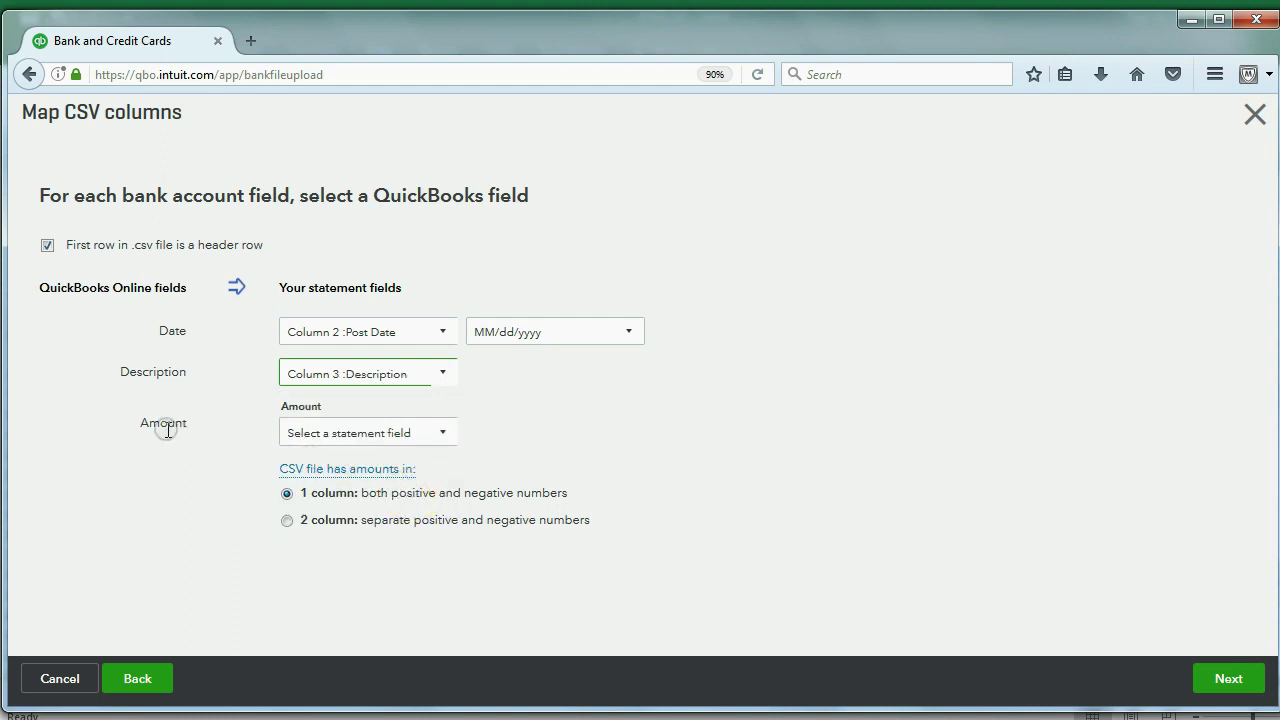
{"action": "left_click", "coordinate": [442, 432]}
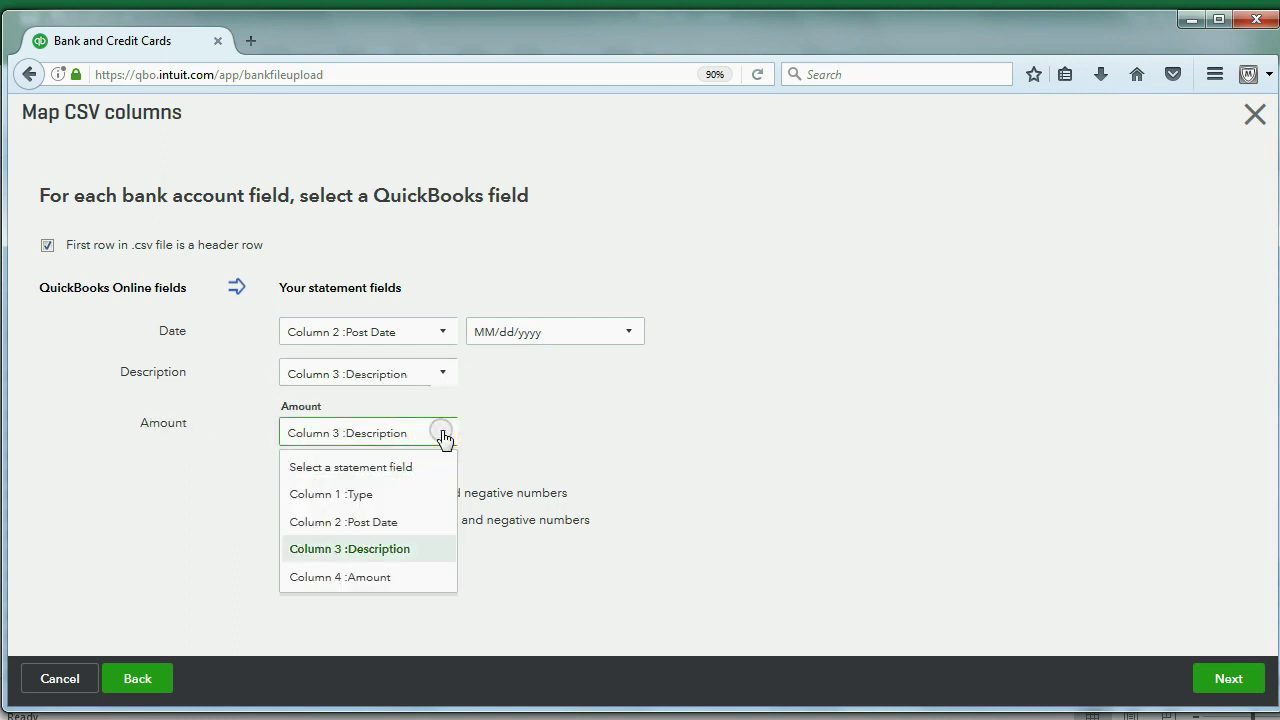
{"action": "left_click", "coordinate": [378, 577]}
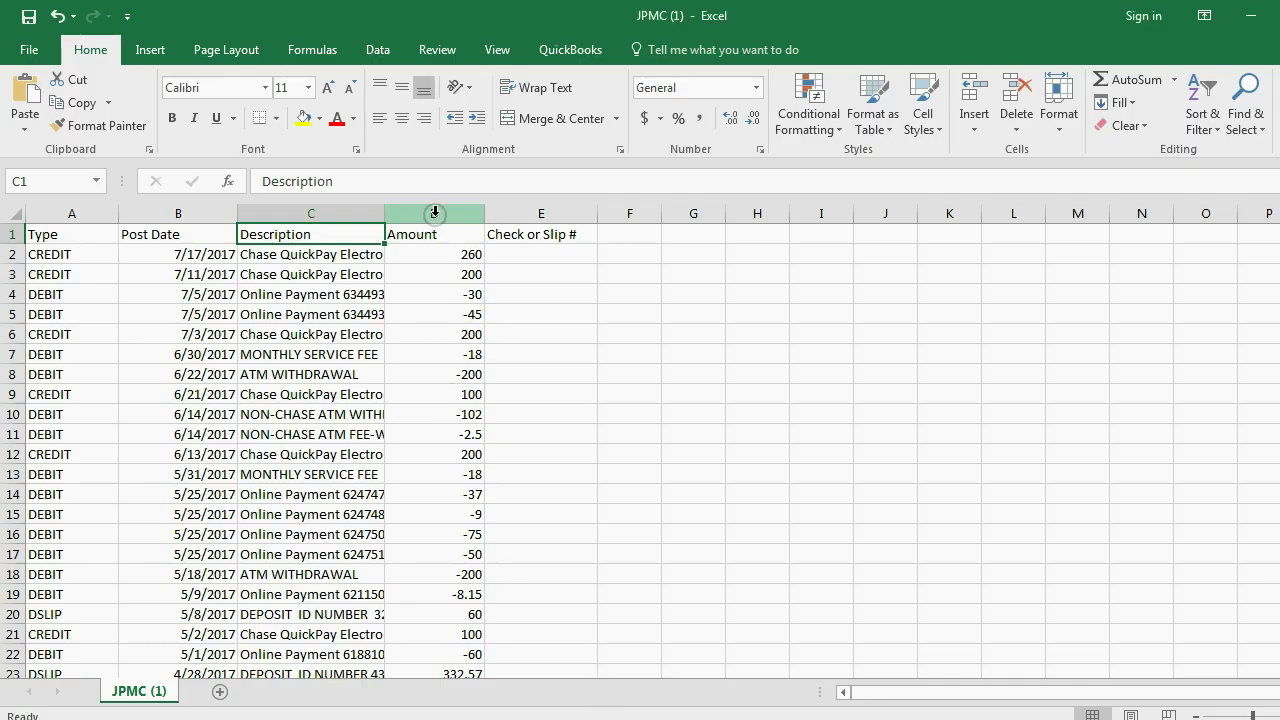
{"action": "left_click", "coordinate": [435, 214]}
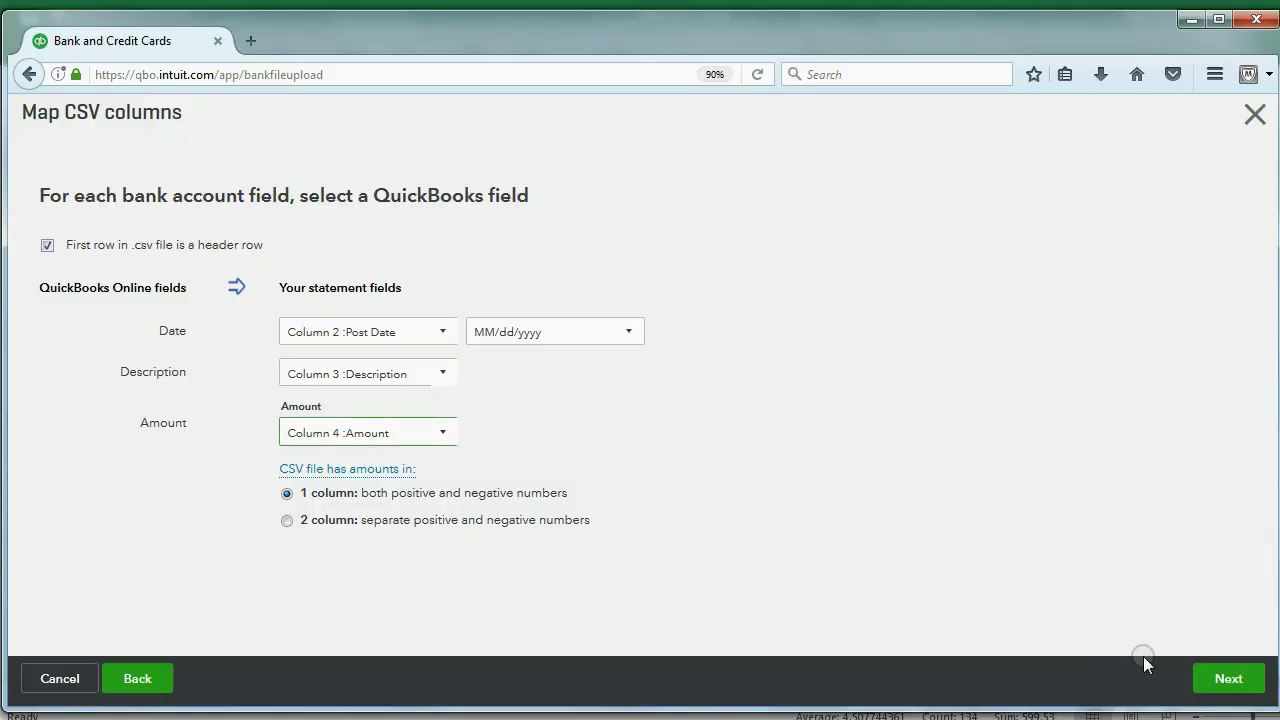
Accept the column mapping, import all the selected CSV transactions and finish the import to return to the Banking page
{"action": "left_click", "coordinate": [1220, 681]}
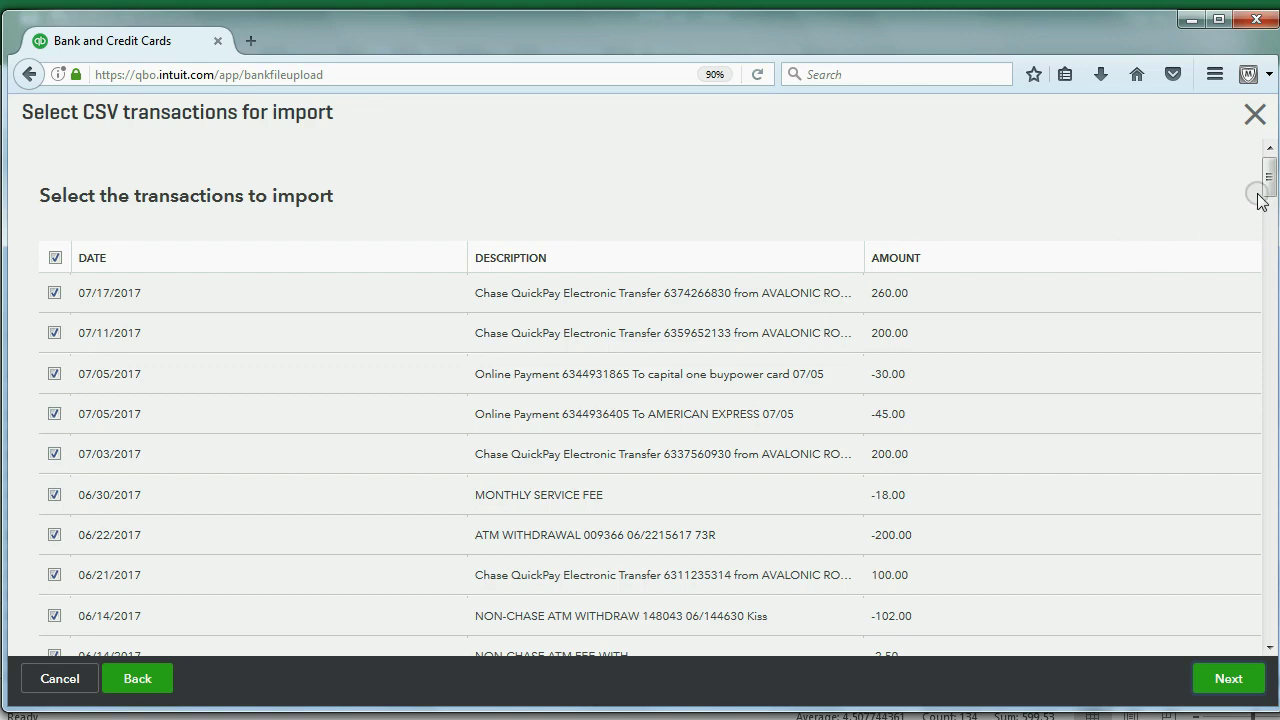
{"action": "mouse_move", "coordinate": [1268, 178]}
{"action": "left_mouse_down"}
{"action": "mouse_move", "coordinate": [1264, 368]}
{"action": "mouse_move", "coordinate": [1268, 170]}
{"action": "left_mouse_up"}
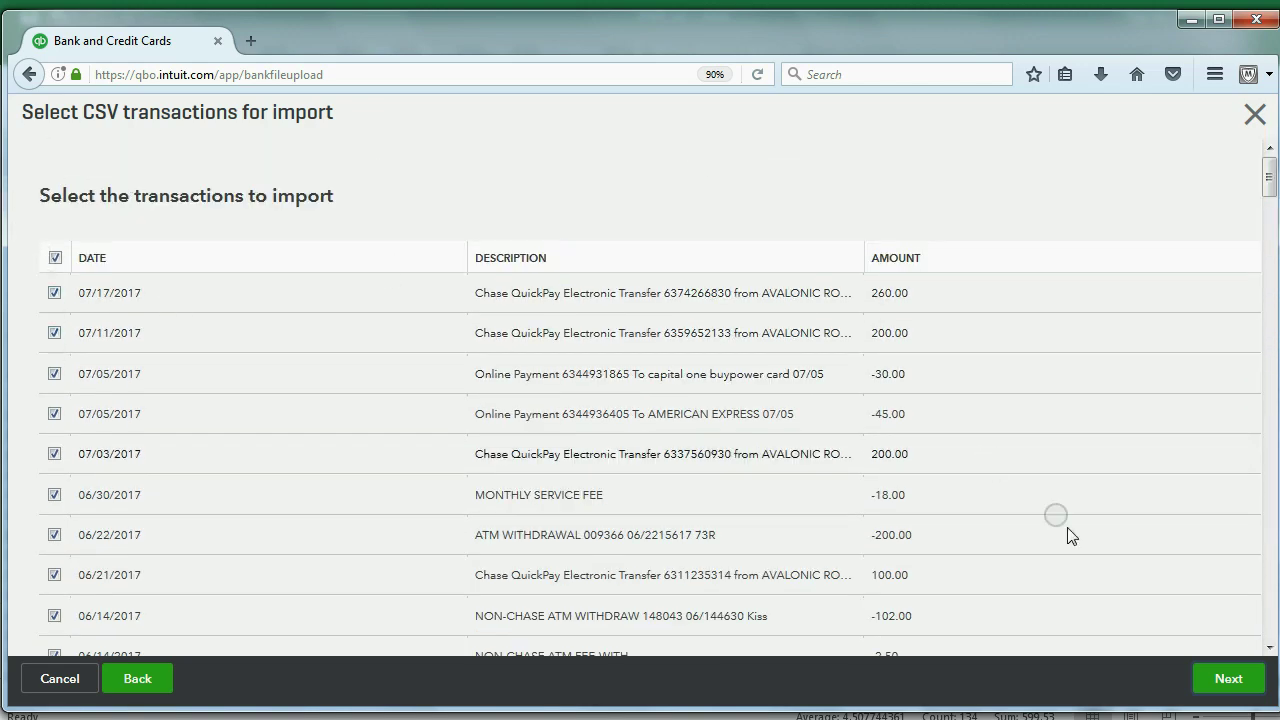
{"action": "left_click", "coordinate": [1218, 680]}
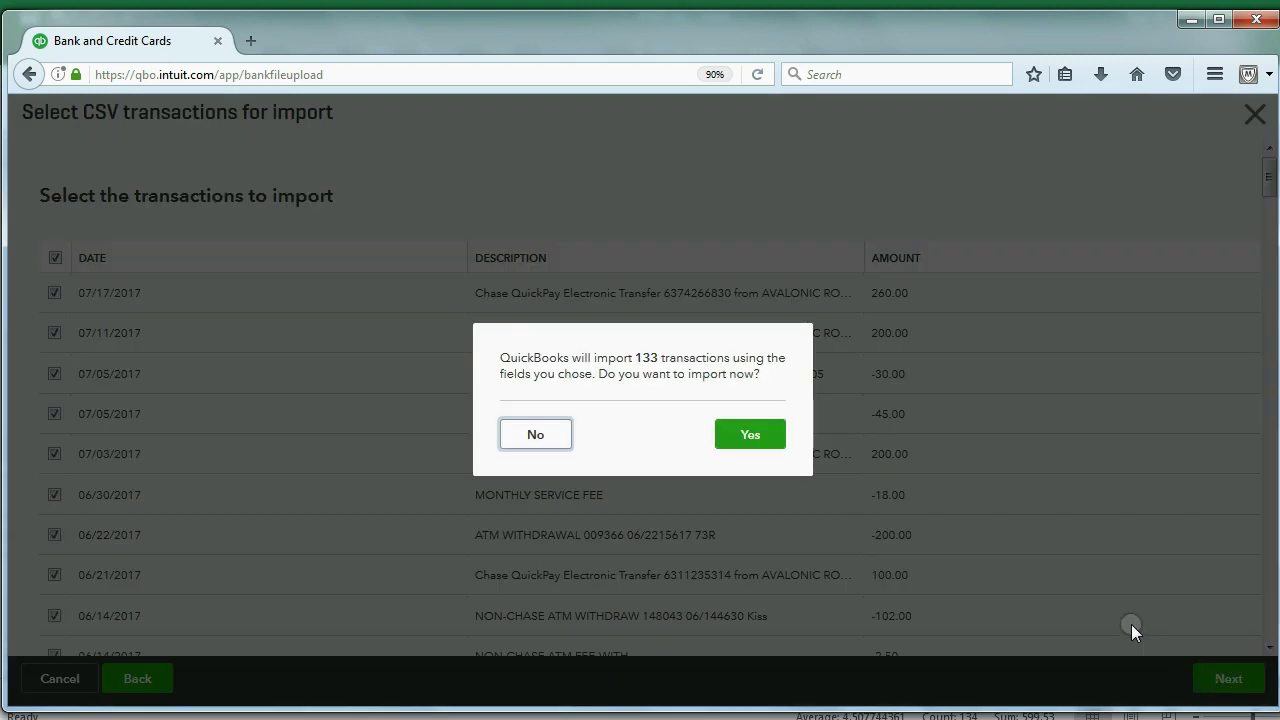
{"action": "left_click", "coordinate": [743, 438]}
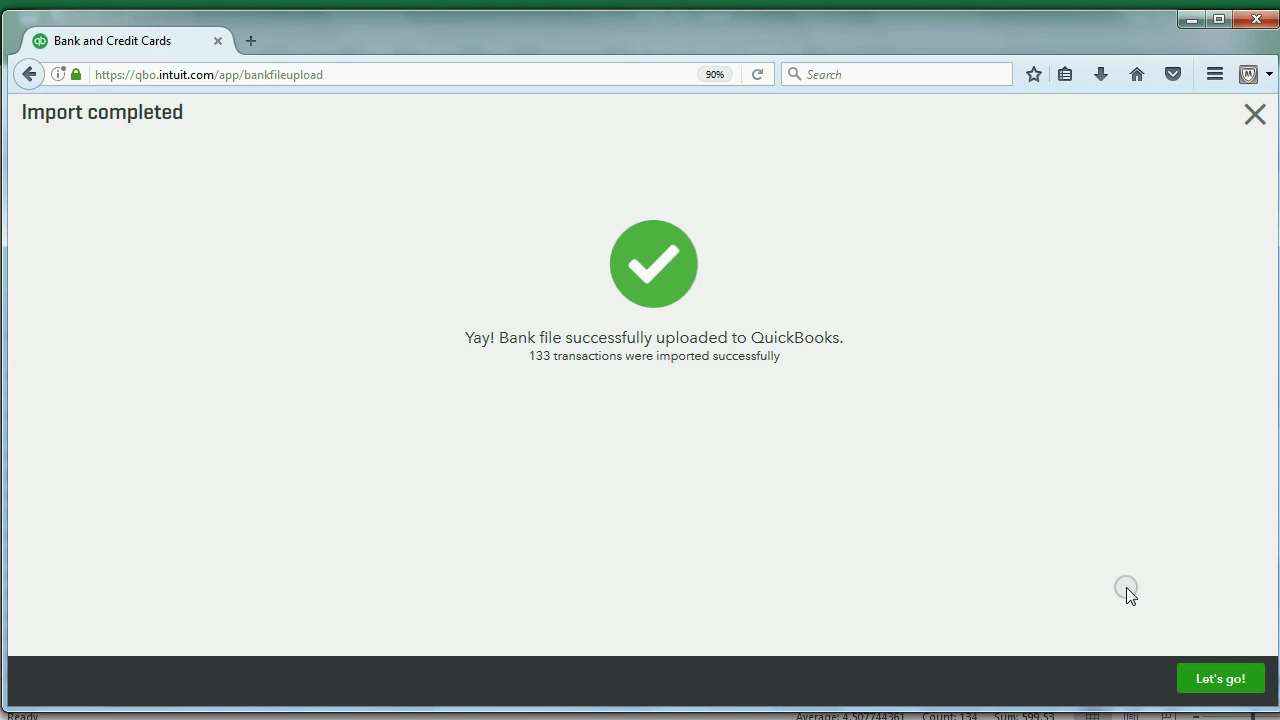
{"action": "left_click", "coordinate": [1192, 676]}
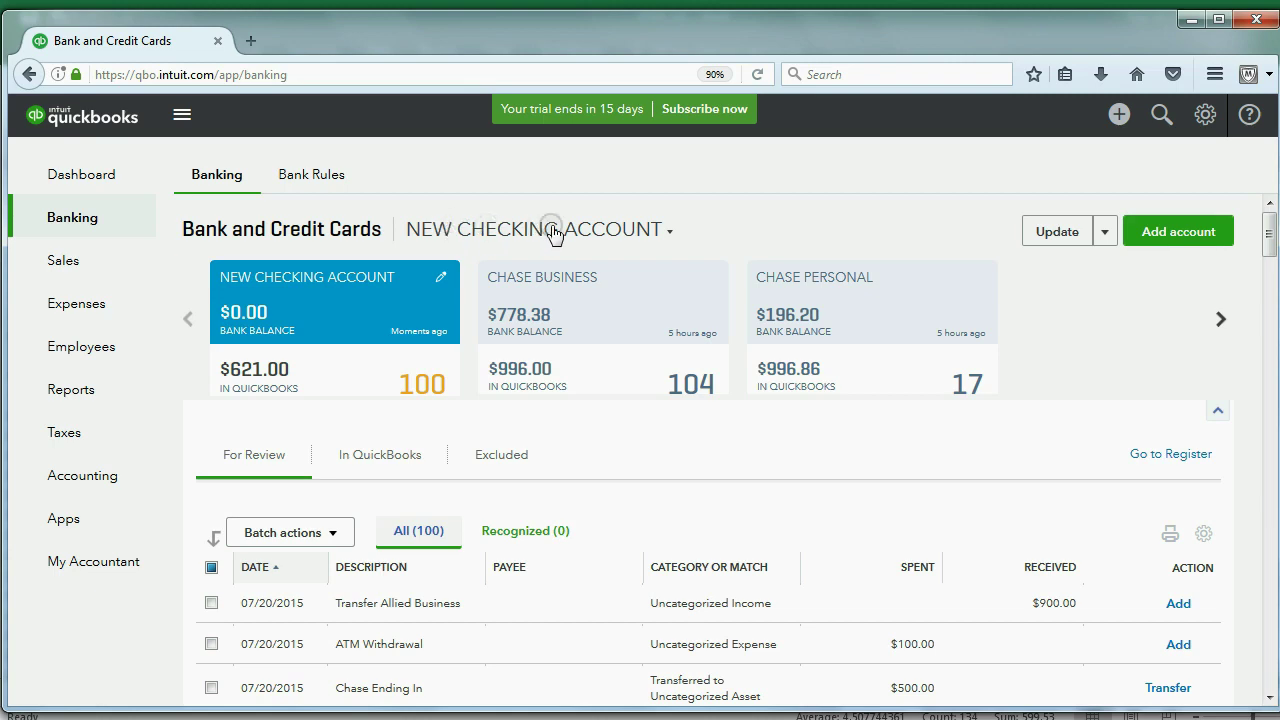
Look over the imported transactions of NEW CHECKING ACCOUNT on the Banking page
{"action": "scroll", "coordinate": [639, 618], "scroll_direction": "down", "scroll_amount": 3}
{"action": "scroll", "coordinate": [639, 622], "scroll_direction": "down", "scroll_amount": 5}
{"action": "scroll", "coordinate": [639, 622], "scroll_direction": "up", "scroll_amount": 8}
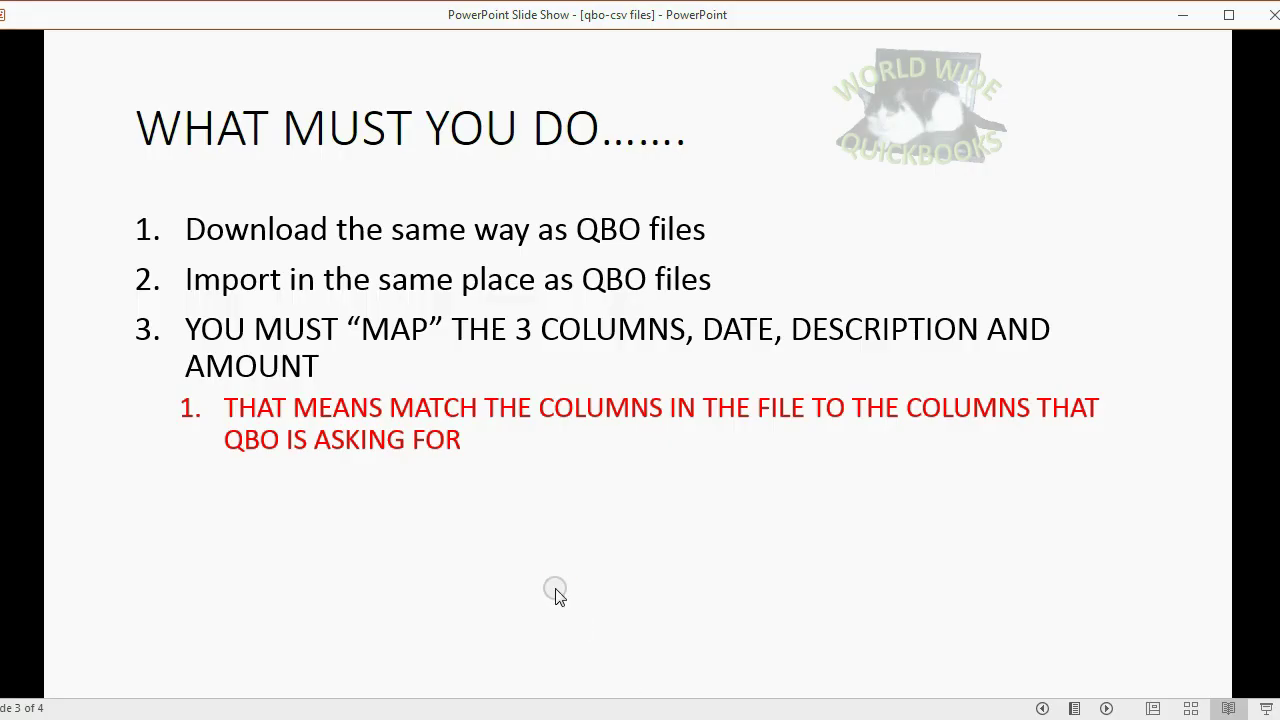
{"action": "left_click", "coordinate": [551, 591]}
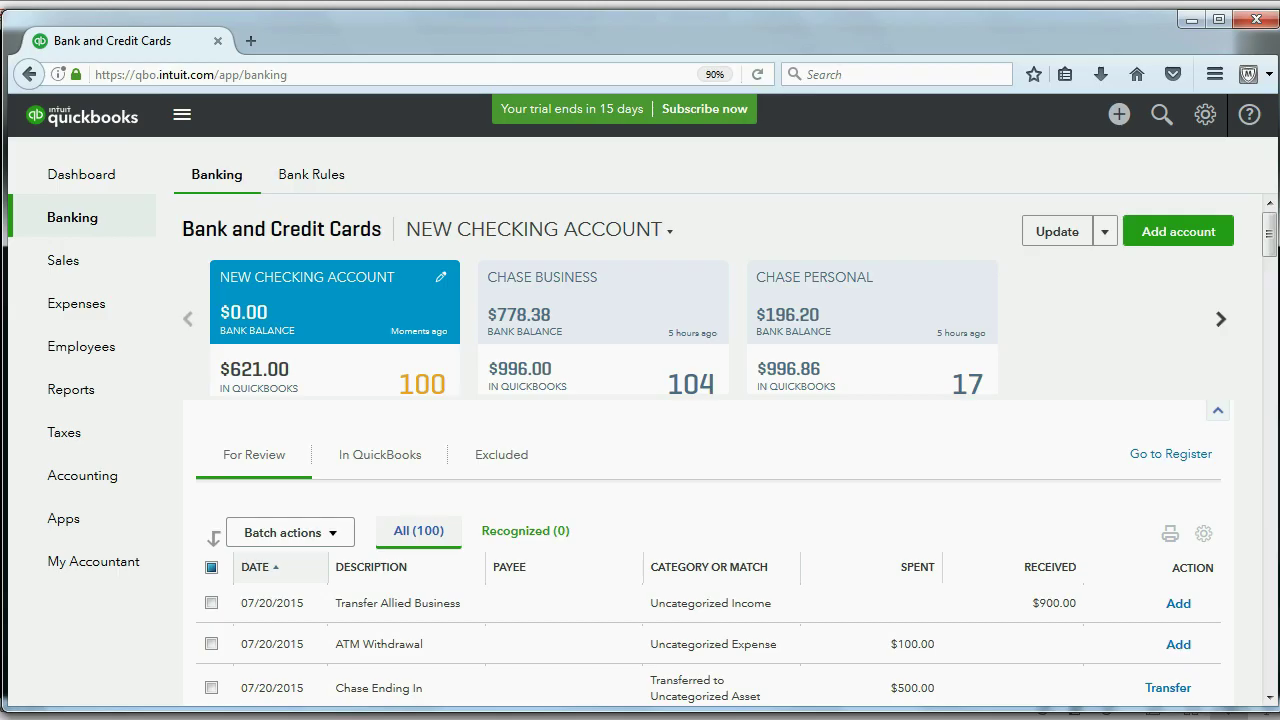
In QuickBooks, examine the descriptions, suggested categories and amounts of the For Review transactions in NEW CHECKING ACCOUNT
{"action": "scroll", "coordinate": [449, 586], "scroll_direction": "down", "scroll_amount": 3}
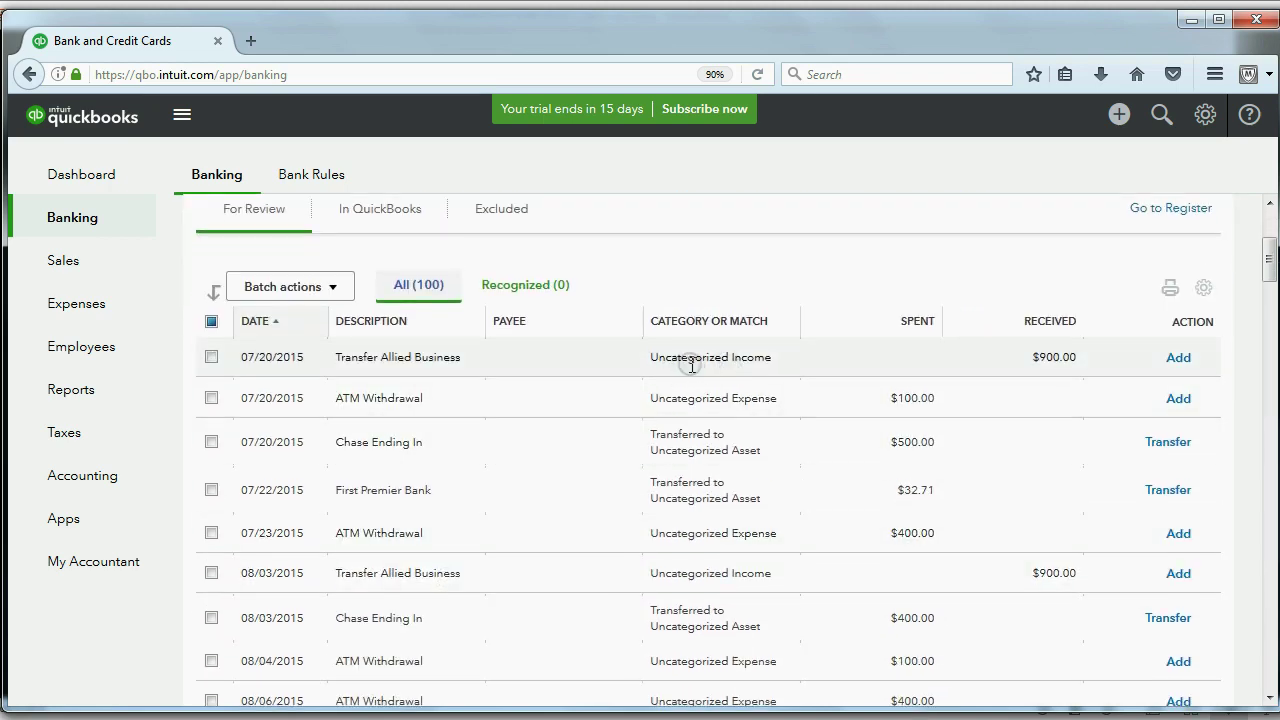
{"action": "scroll", "coordinate": [753, 393], "scroll_direction": "down", "scroll_amount": 2}
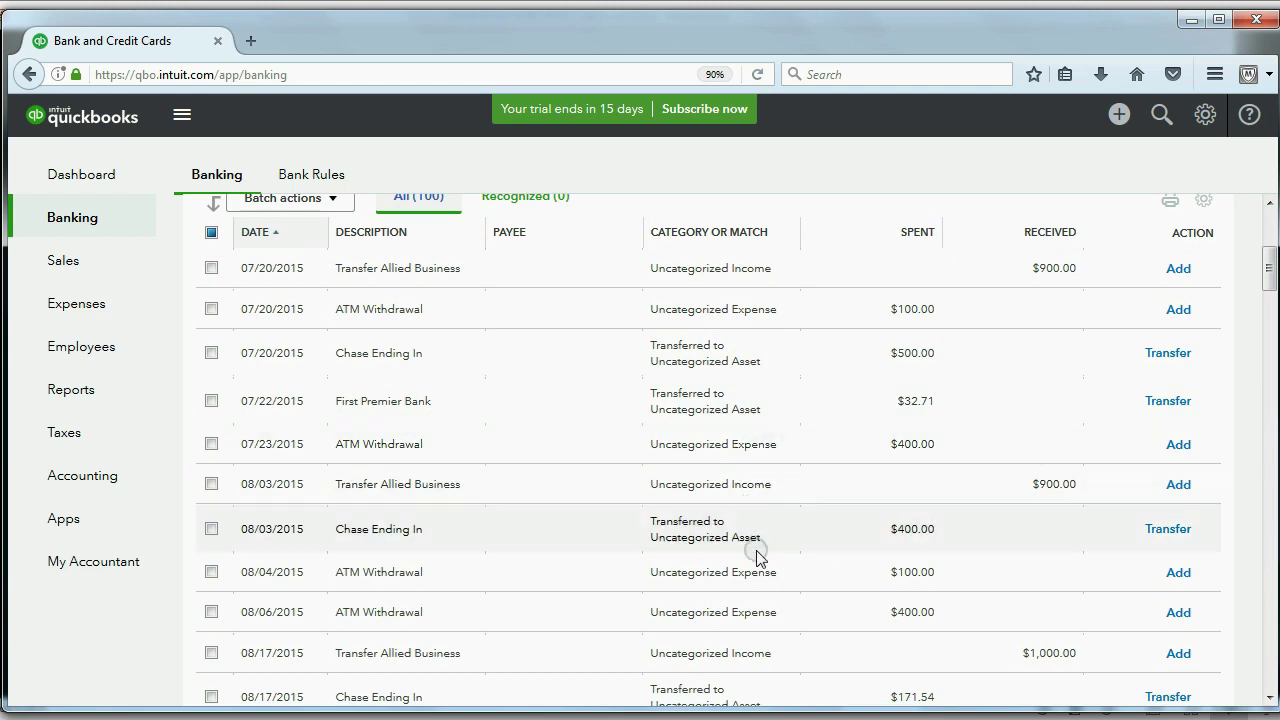
{"action": "scroll", "coordinate": [718, 543], "scroll_direction": "down", "scroll_amount": 5}
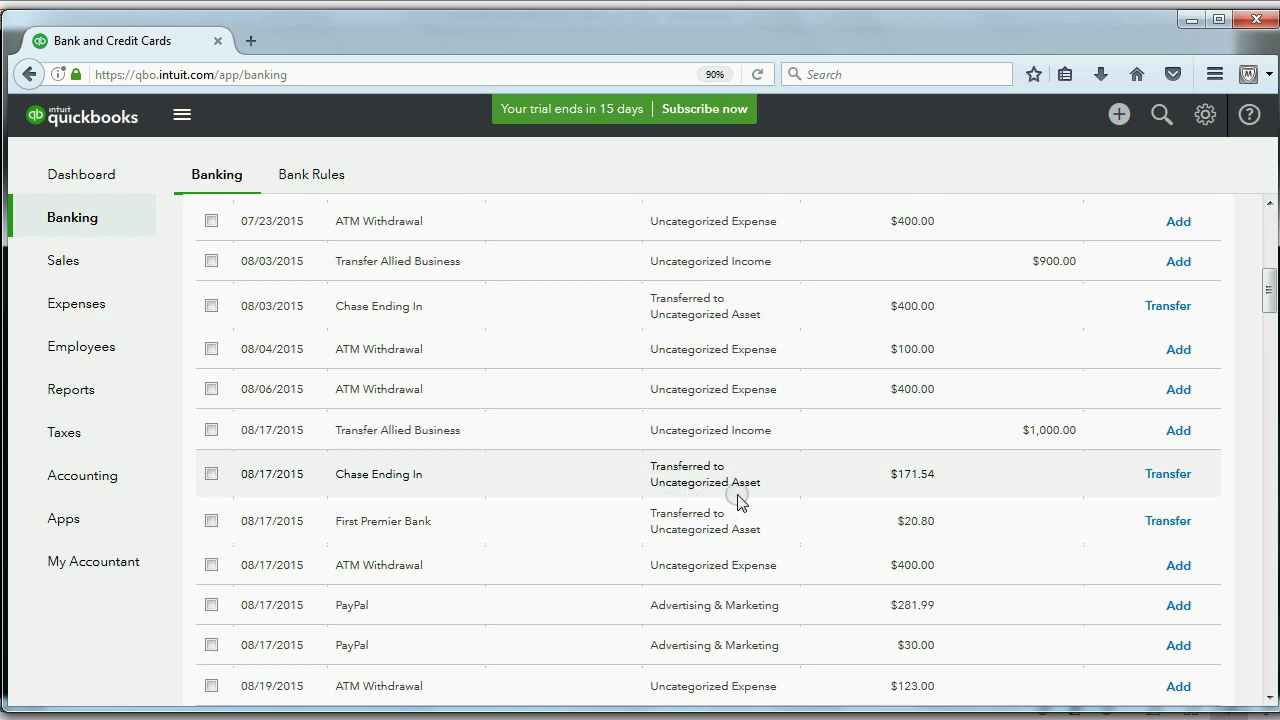
{"action": "scroll", "coordinate": [742, 500], "scroll_direction": "down", "scroll_amount": 5}
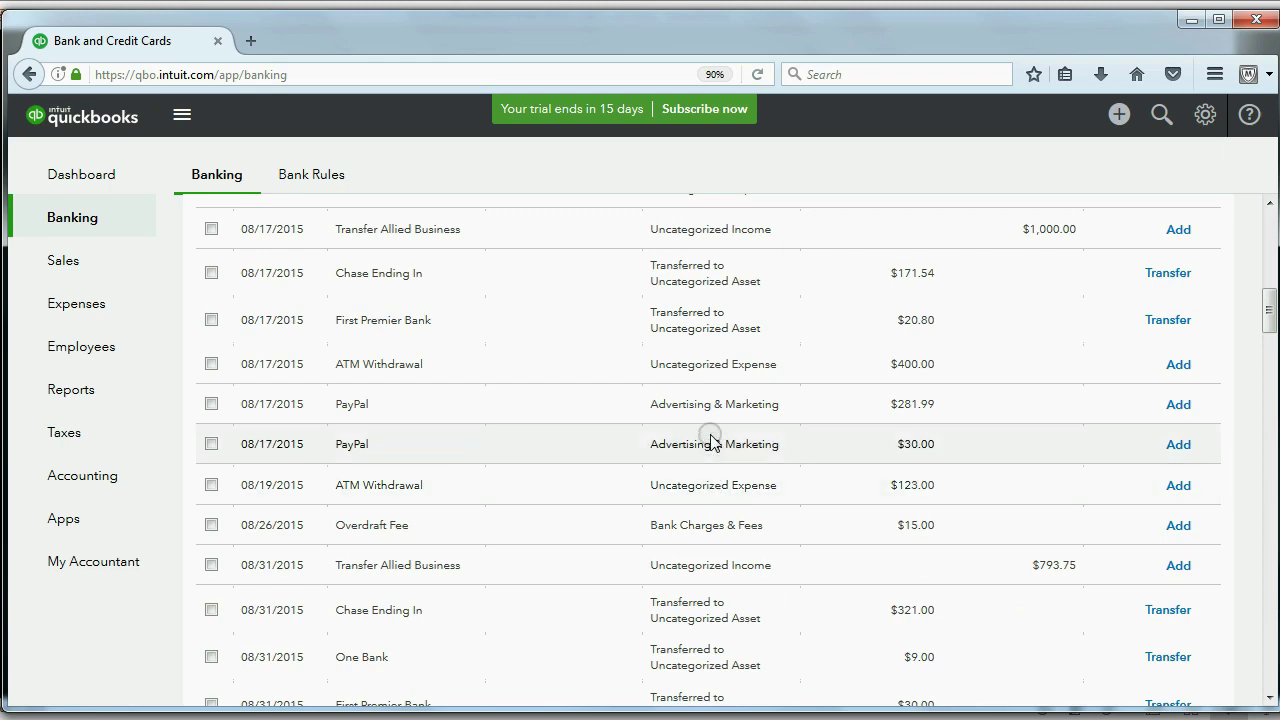
{"action": "scroll", "coordinate": [711, 440], "scroll_direction": "down", "scroll_amount": 3}
{"action": "scroll", "coordinate": [711, 443], "scroll_direction": "up", "scroll_amount": 3}
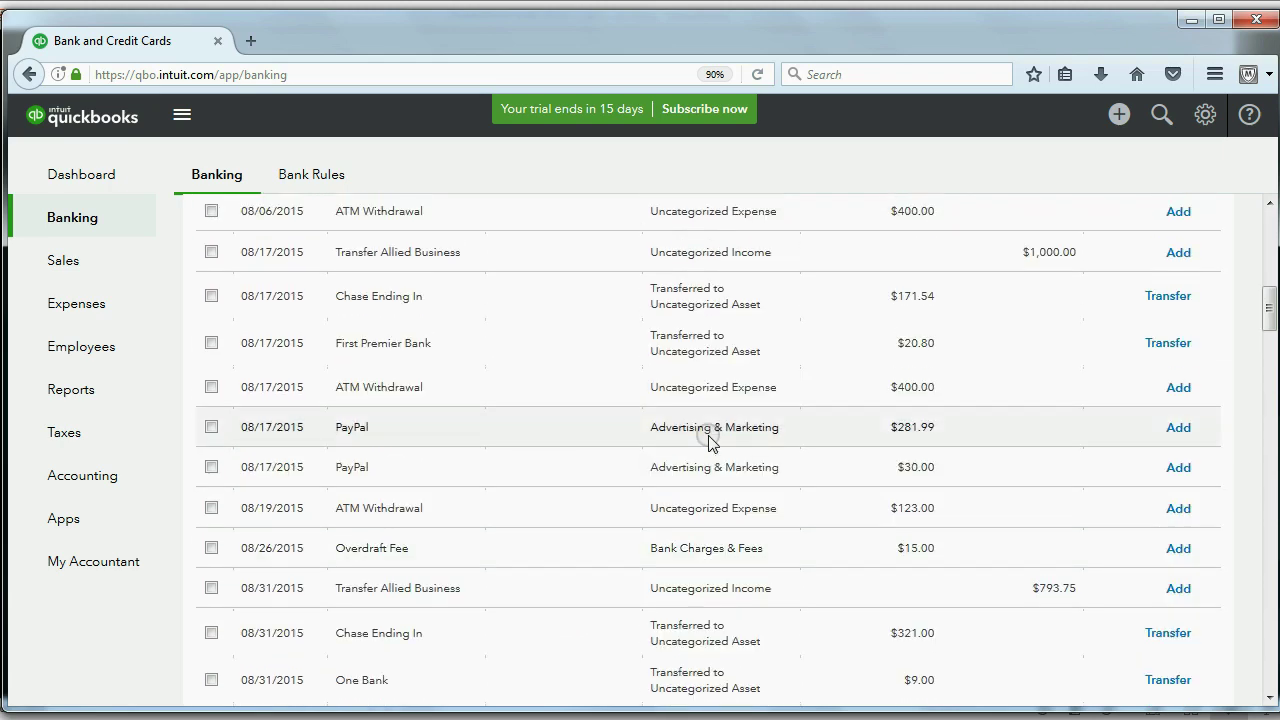
{"action": "scroll", "coordinate": [708, 446], "scroll_direction": "up", "scroll_amount": 3}
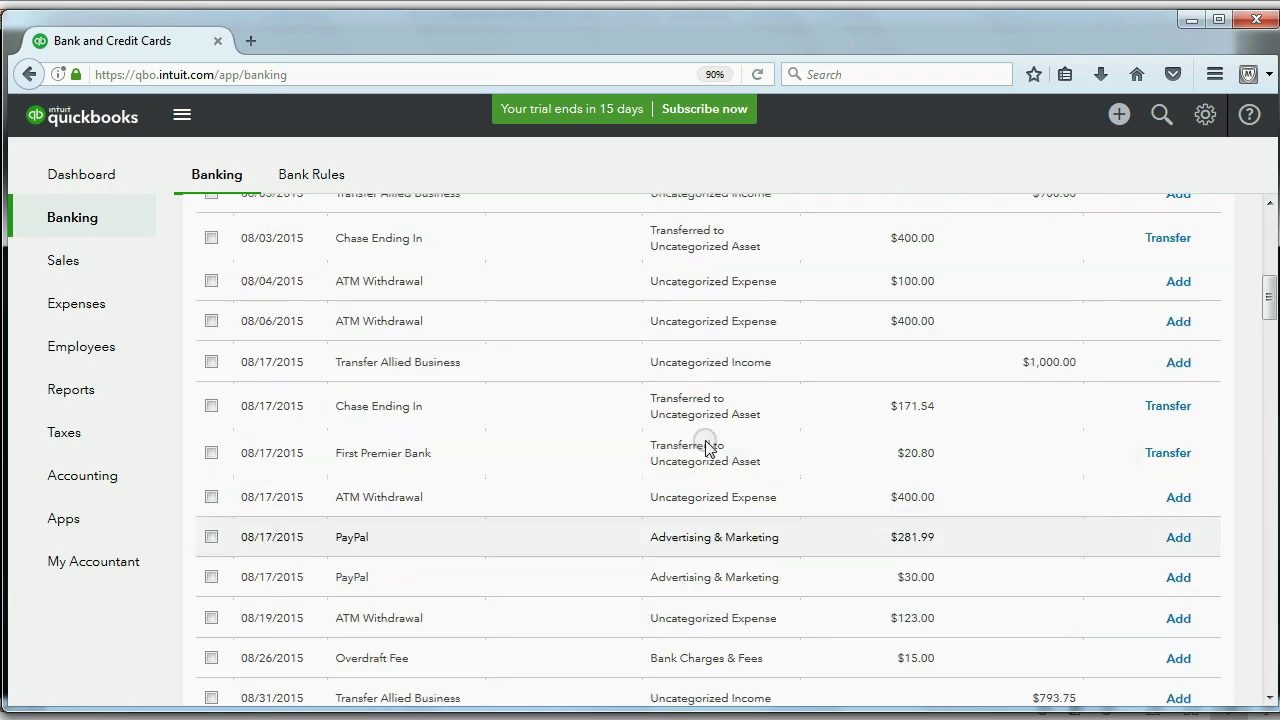
{"action": "scroll", "coordinate": [709, 443], "scroll_direction": "down", "scroll_amount": 9}
{"action": "scroll", "coordinate": [718, 476], "scroll_direction": "up", "scroll_amount": 20}
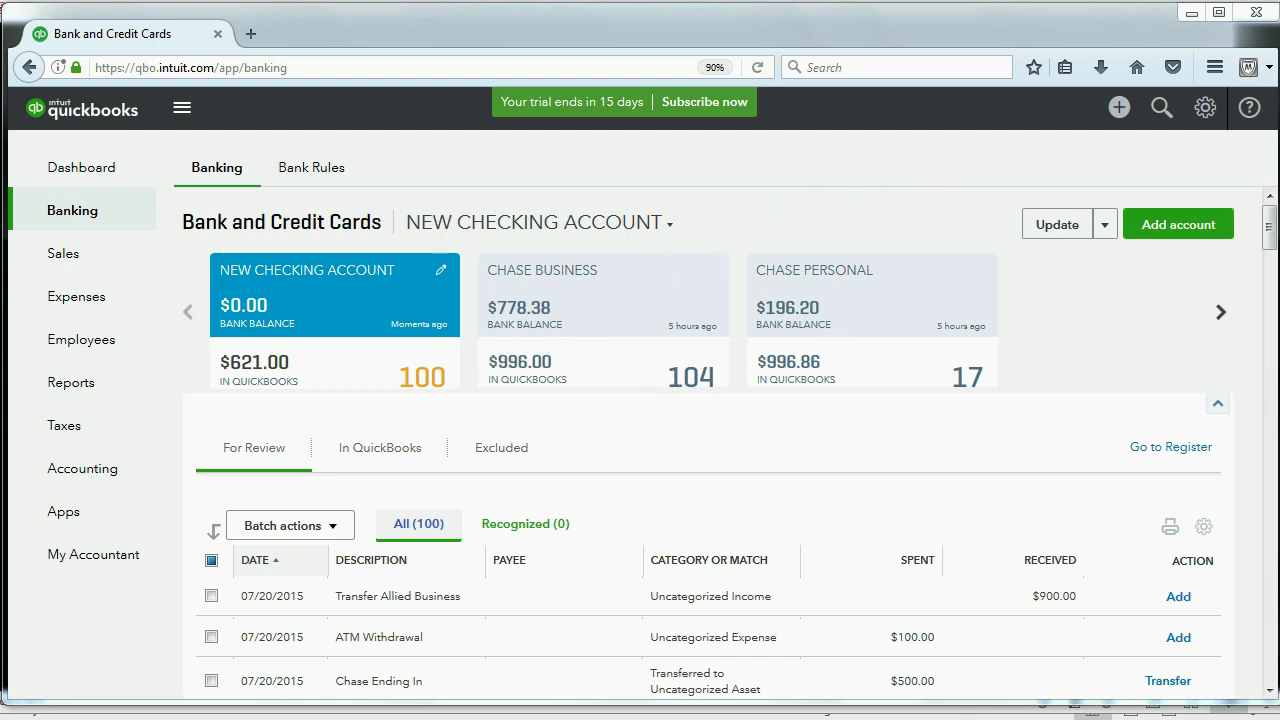
Show the transactions already in QuickBooks for NEW CHECKING ACCOUNT and examine which entries were added by bank rules
{"action": "mouse_move", "coordinate": [1270, 238]}
{"action": "left_mouse_down"}
{"action": "mouse_move", "coordinate": [1270, 268]}
{"action": "mouse_move", "coordinate": [1269, 240]}
{"action": "left_mouse_up"}
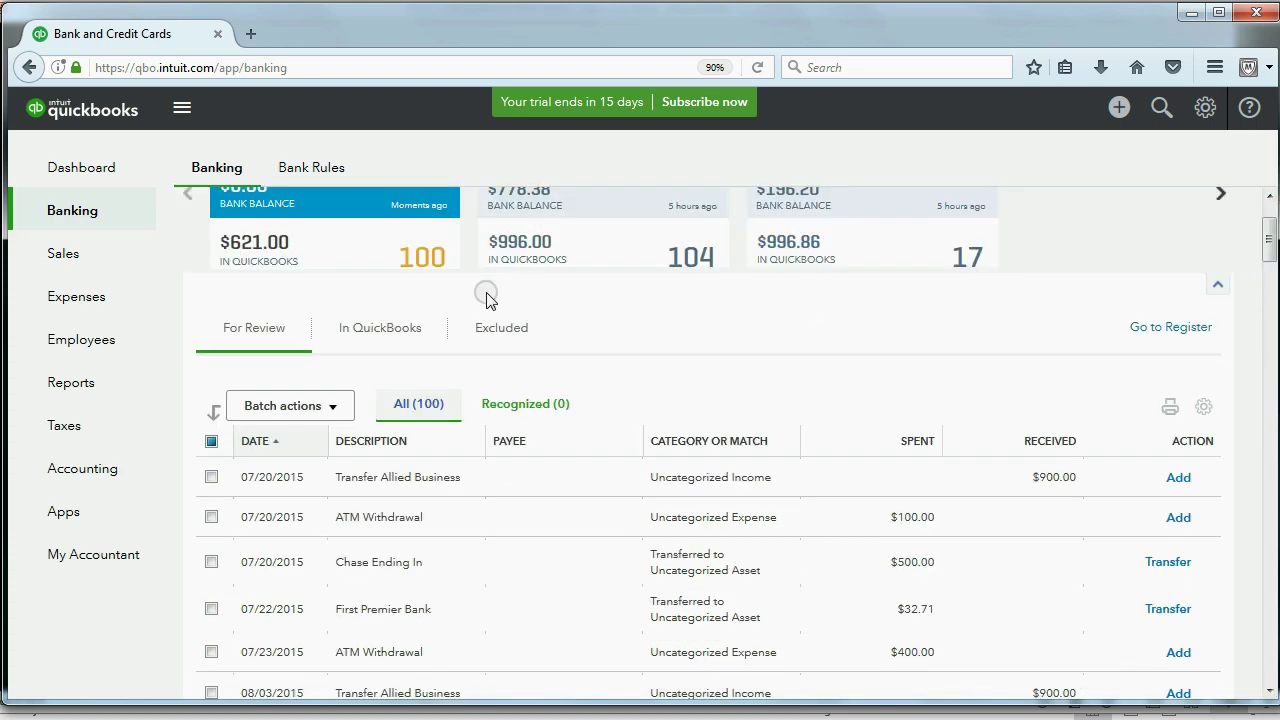
{"action": "left_click", "coordinate": [356, 343]}
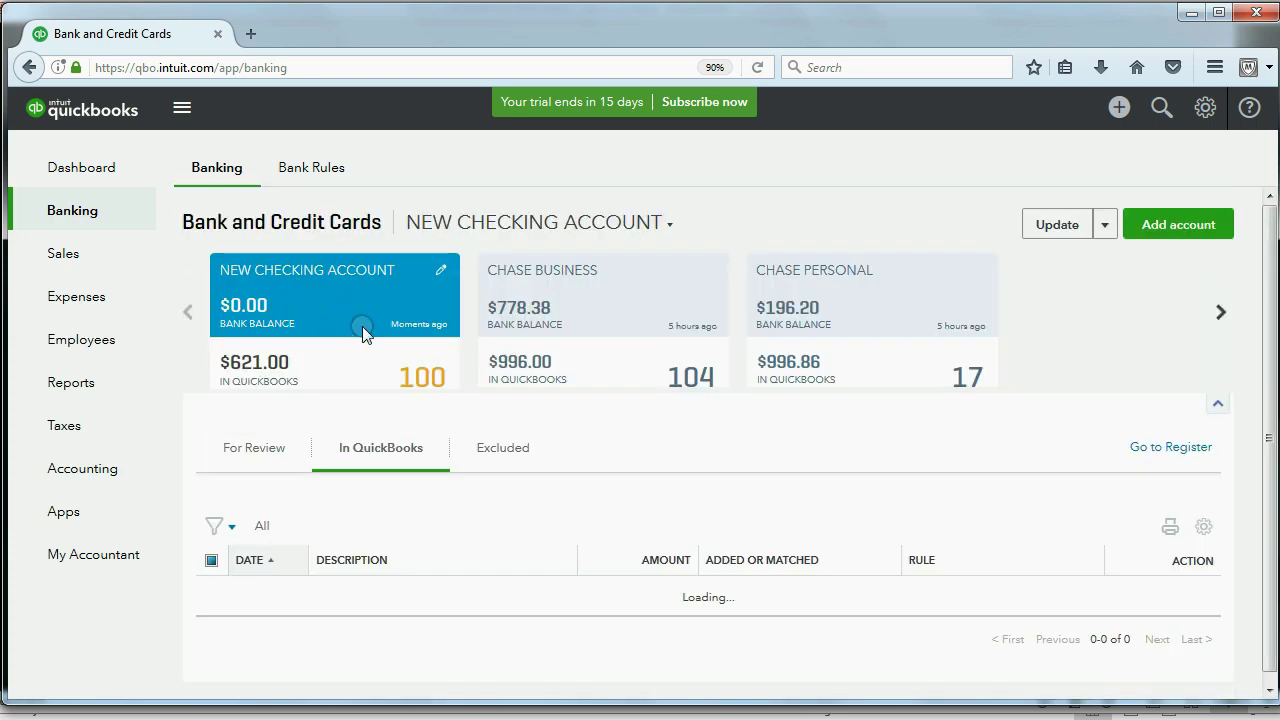
{"action": "scroll", "coordinate": [737, 423], "scroll_direction": "down", "scroll_amount": 3}
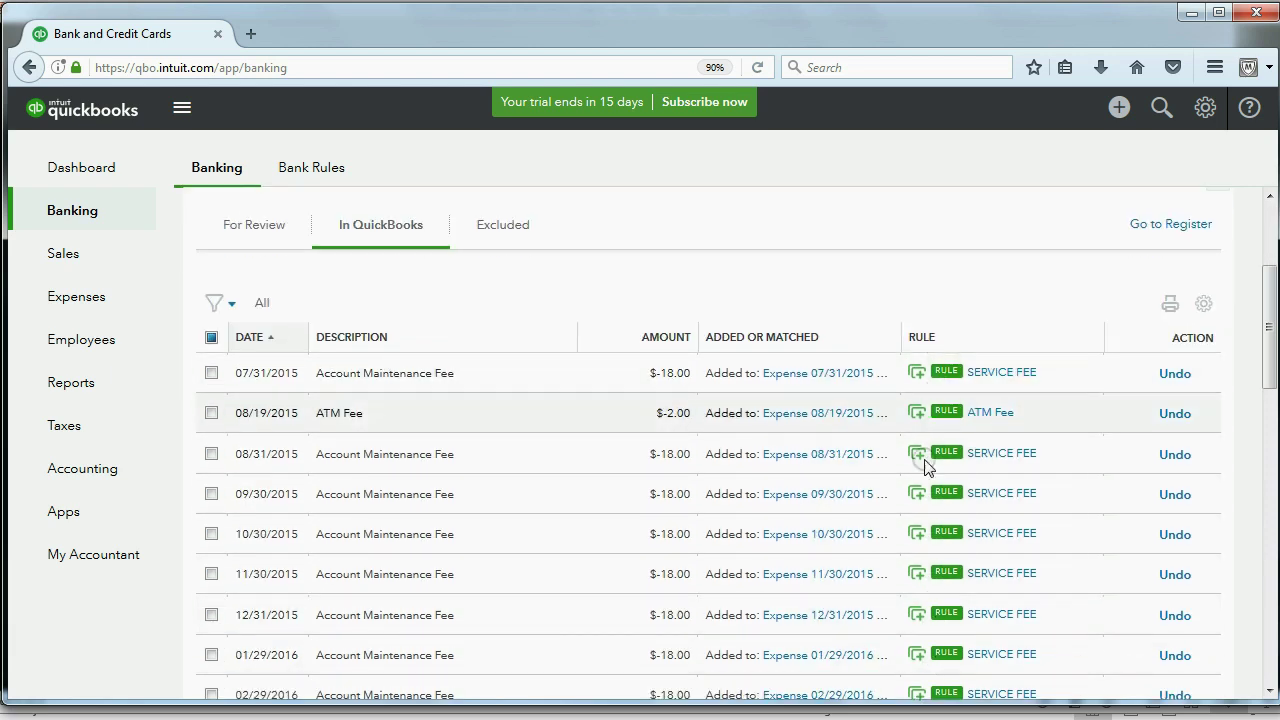
{"action": "scroll", "coordinate": [1000, 440], "scroll_direction": "down", "scroll_amount": 3}
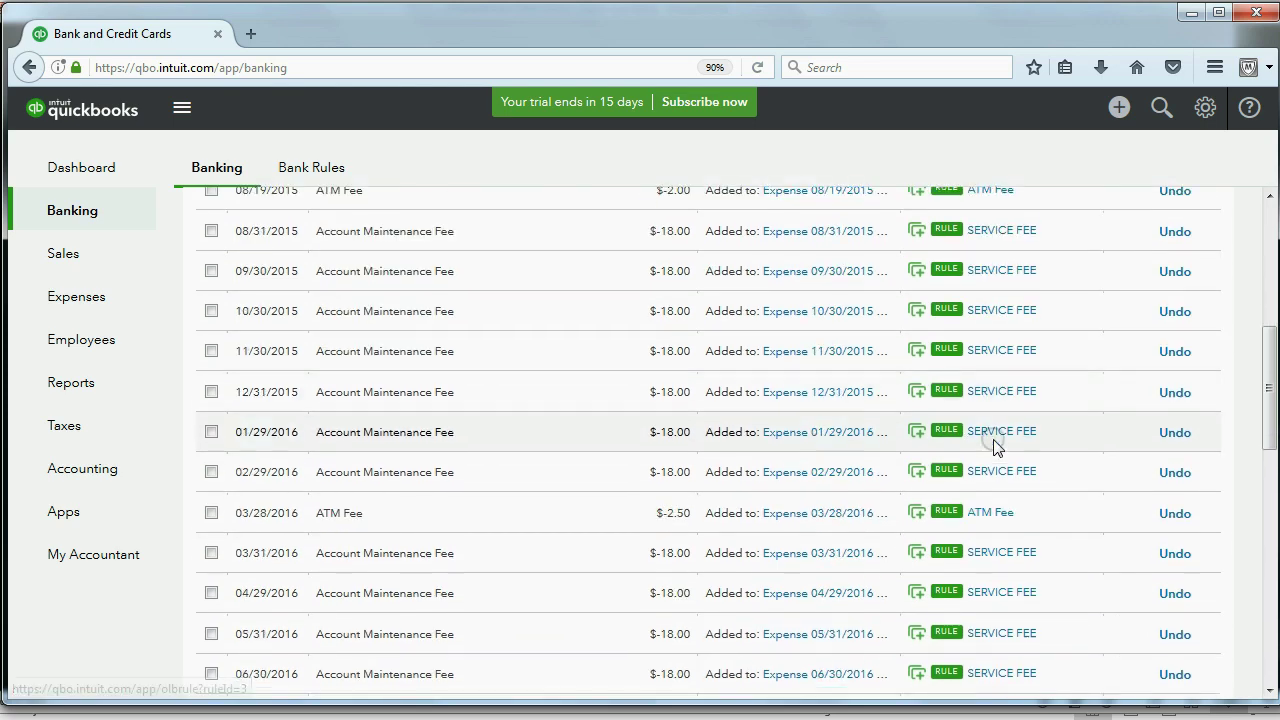
{"action": "scroll", "coordinate": [995, 447], "scroll_direction": "down", "scroll_amount": 5}
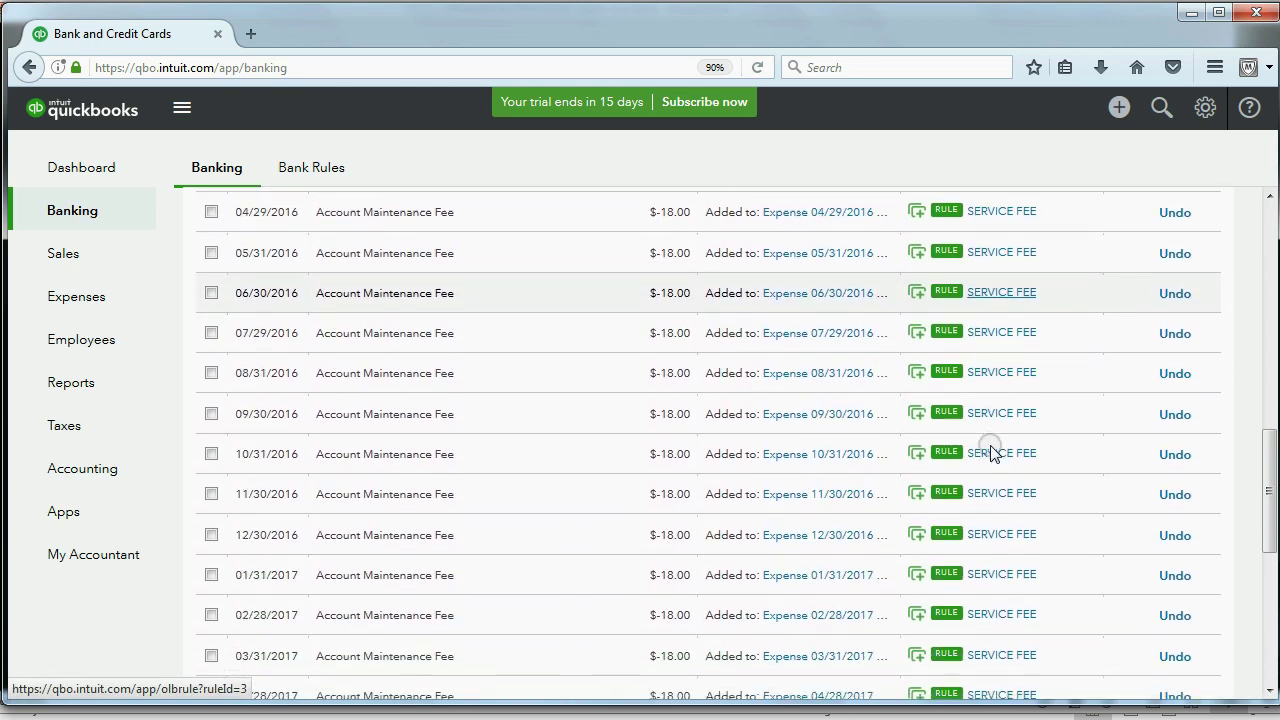
{"action": "scroll", "coordinate": [993, 453], "scroll_direction": "down", "scroll_amount": 4}
{"action": "scroll", "coordinate": [993, 453], "scroll_direction": "down", "scroll_amount": 2}
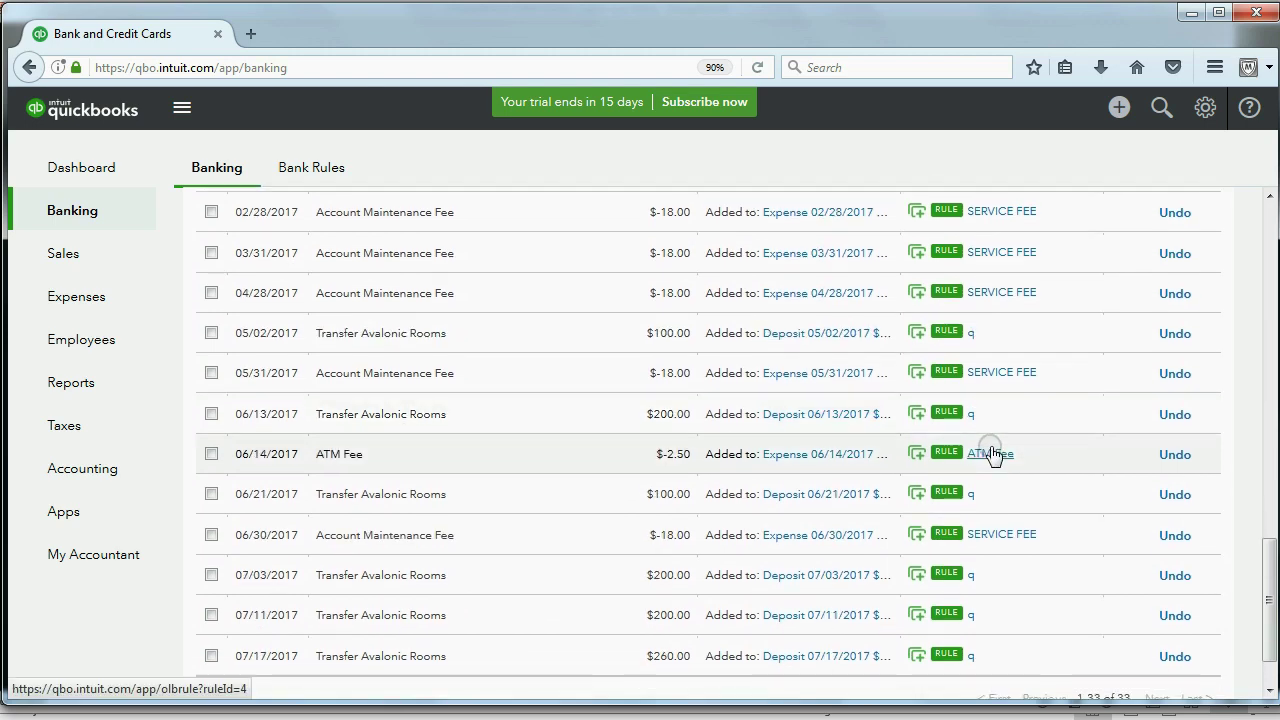
{"action": "scroll", "coordinate": [993, 453], "scroll_direction": "down", "scroll_amount": 1}
{"action": "scroll", "coordinate": [993, 453], "scroll_direction": "up", "scroll_amount": 5}
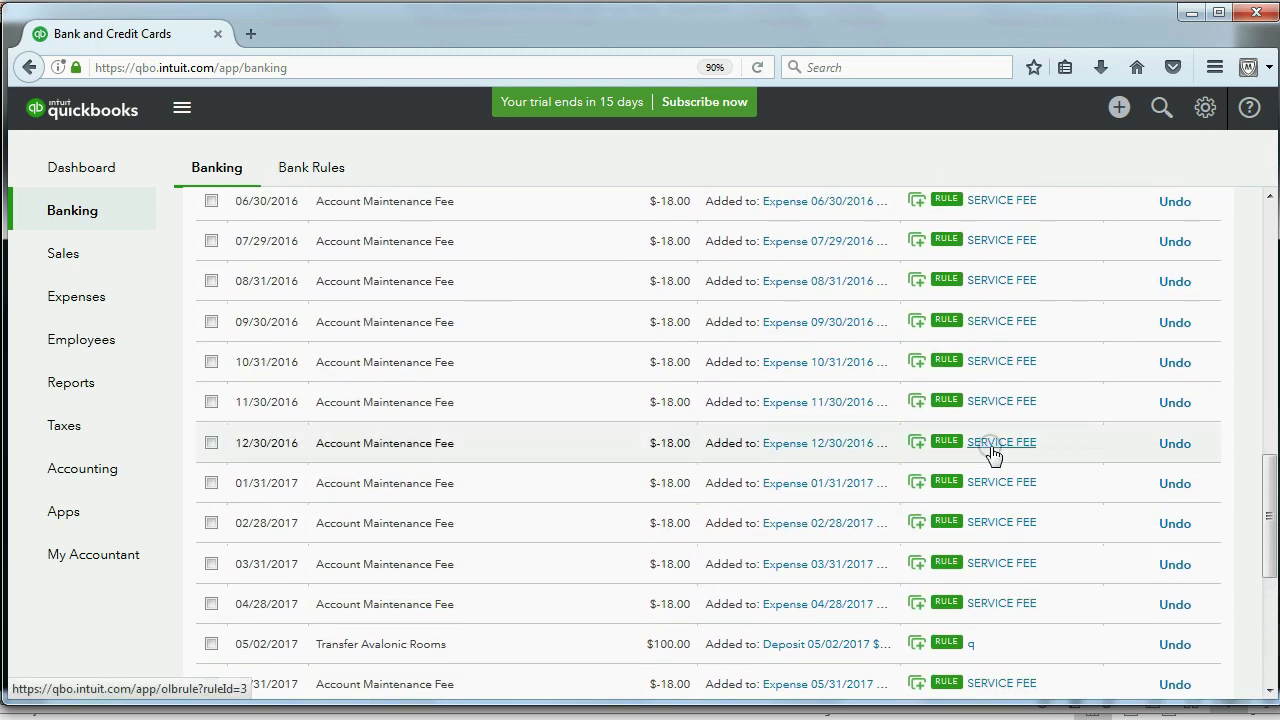
{"action": "scroll", "coordinate": [993, 453], "scroll_direction": "up", "scroll_amount": 8}
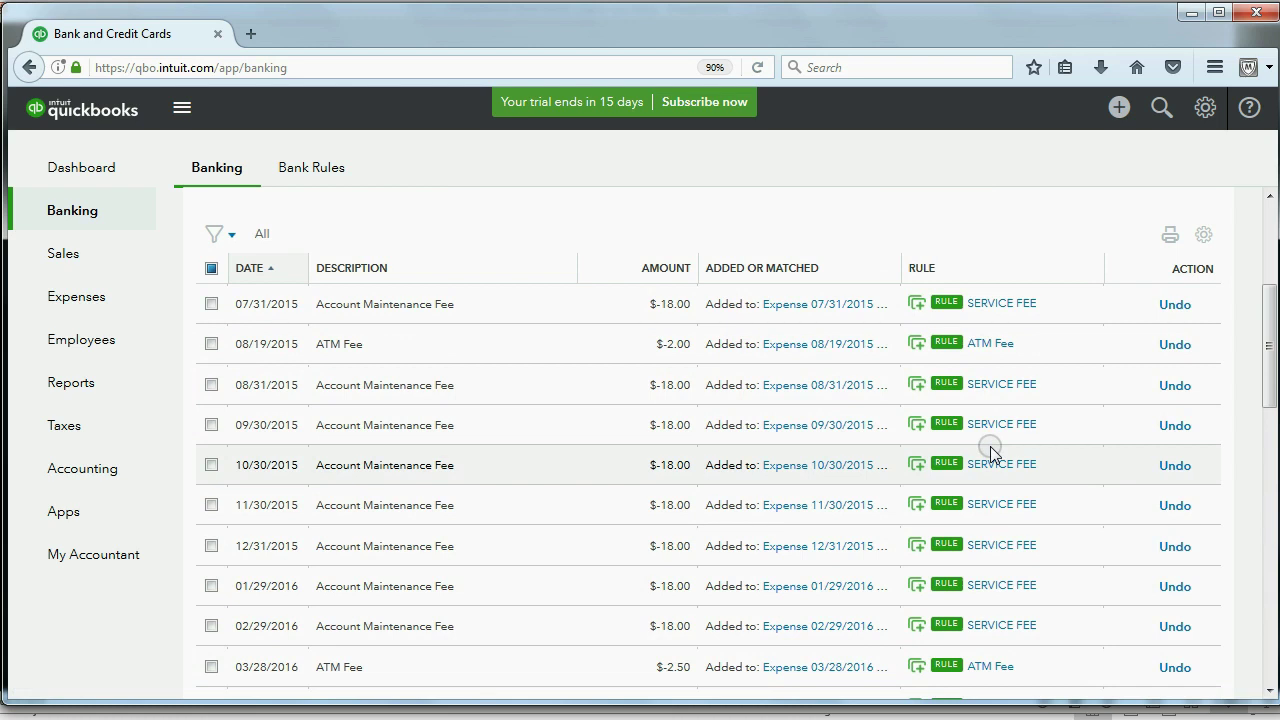
{"action": "scroll", "coordinate": [990, 452], "scroll_direction": "up", "scroll_amount": 3}
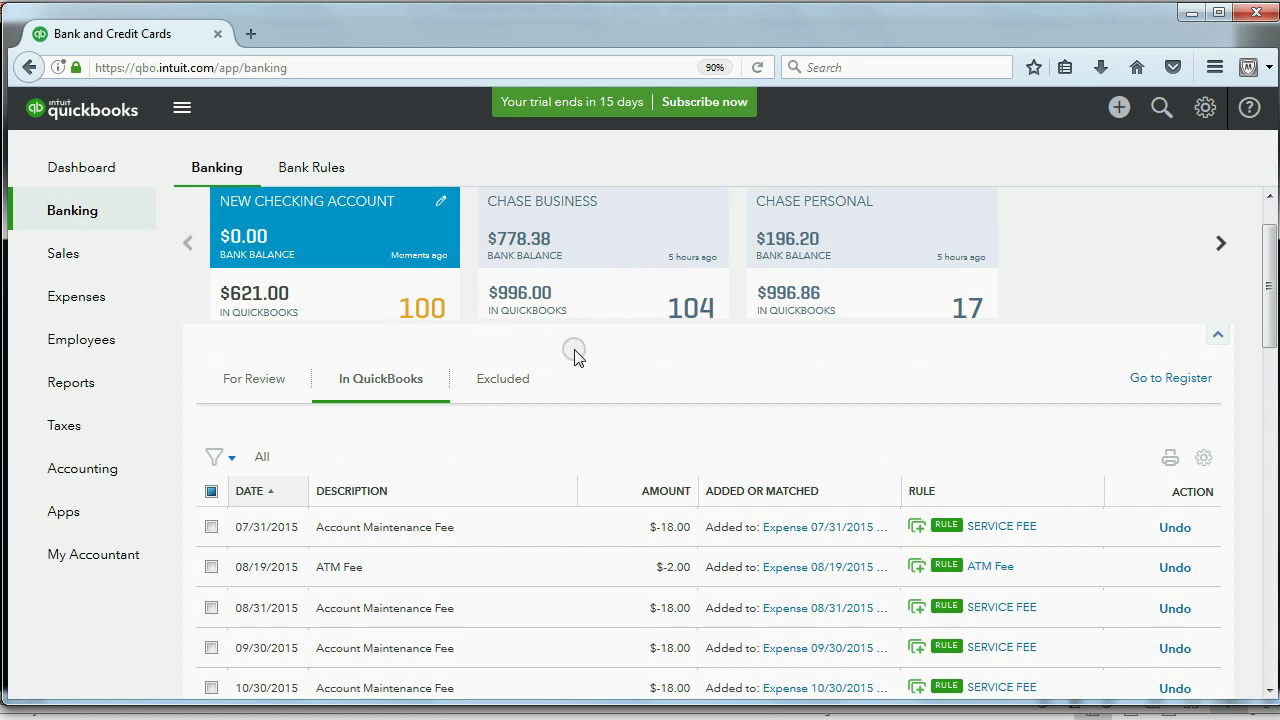
{"action": "scroll", "coordinate": [857, 491], "scroll_direction": "down", "scroll_amount": 2}
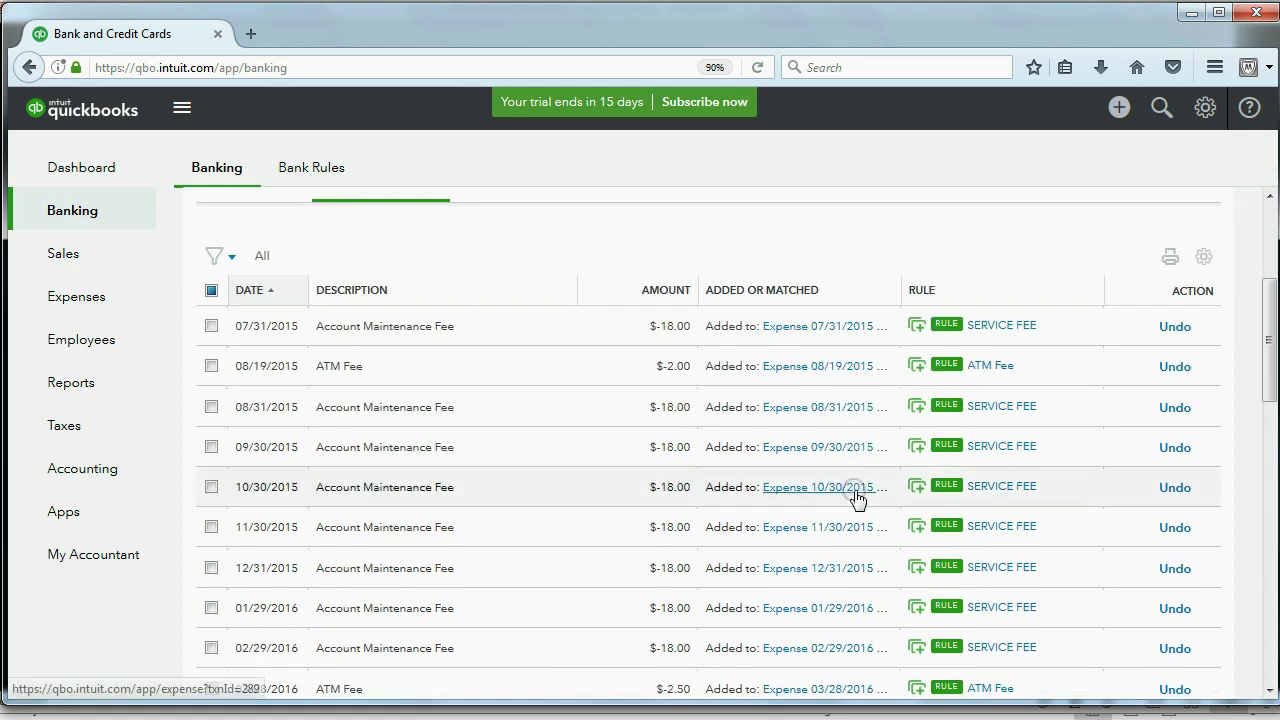
{"action": "scroll", "coordinate": [550, 455], "scroll_direction": "up", "scroll_amount": 3}
Return to the For Review list, expand the first Transfer Allied Business transaction, view its Find match page and close that page
{"action": "left_click", "coordinate": [278, 455]}
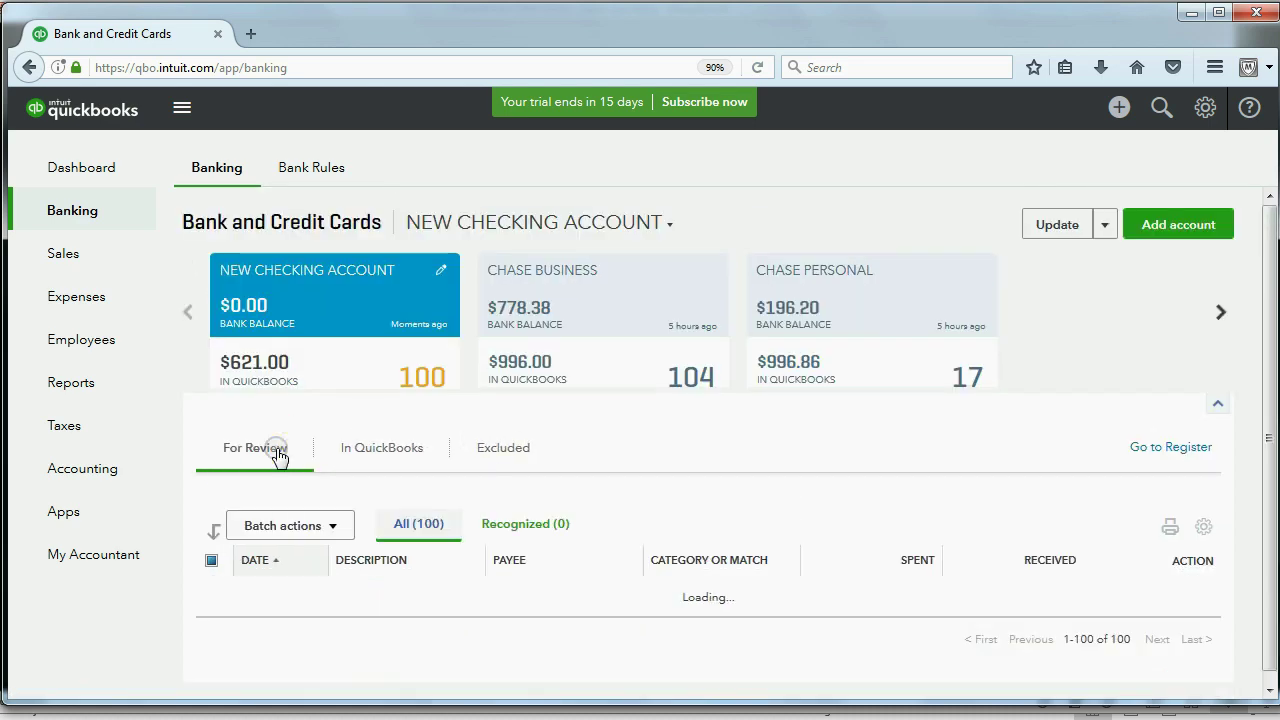
{"action": "scroll", "coordinate": [663, 405], "scroll_direction": "down", "scroll_amount": 1}
{"action": "scroll", "coordinate": [665, 405], "scroll_direction": "down", "scroll_amount": 2}
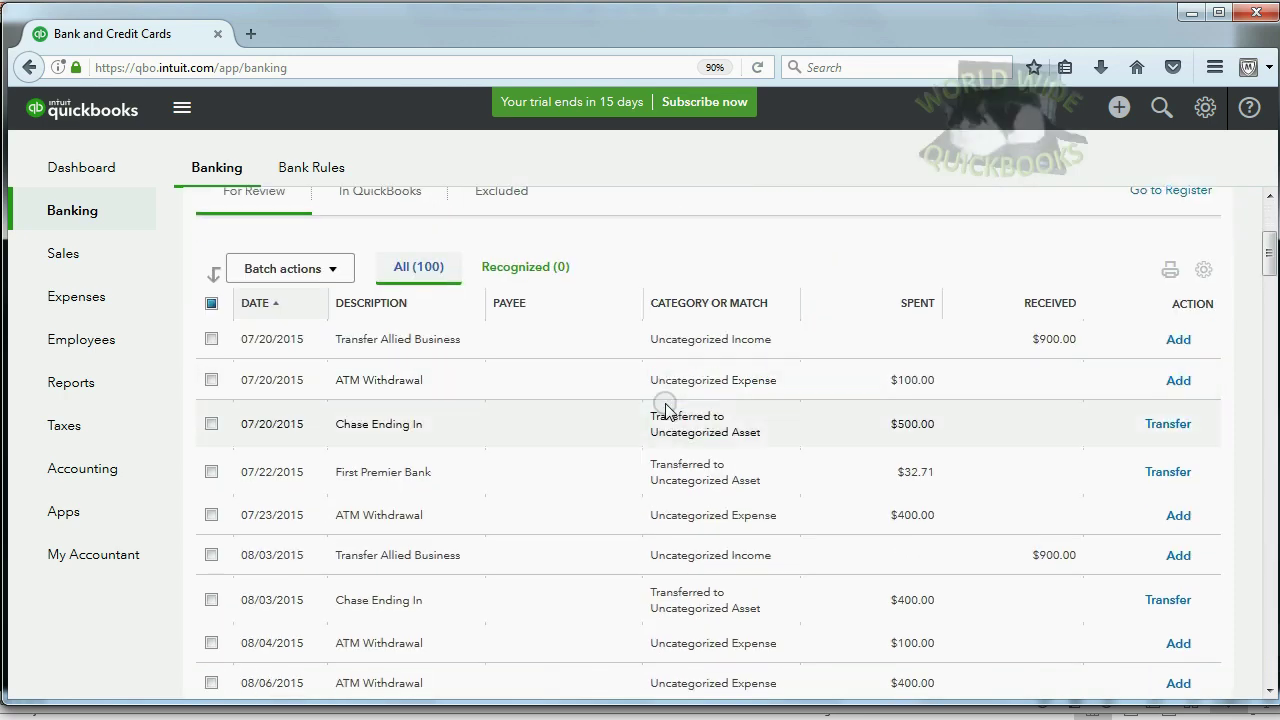
{"action": "scroll", "coordinate": [665, 409], "scroll_direction": "down", "scroll_amount": 1}
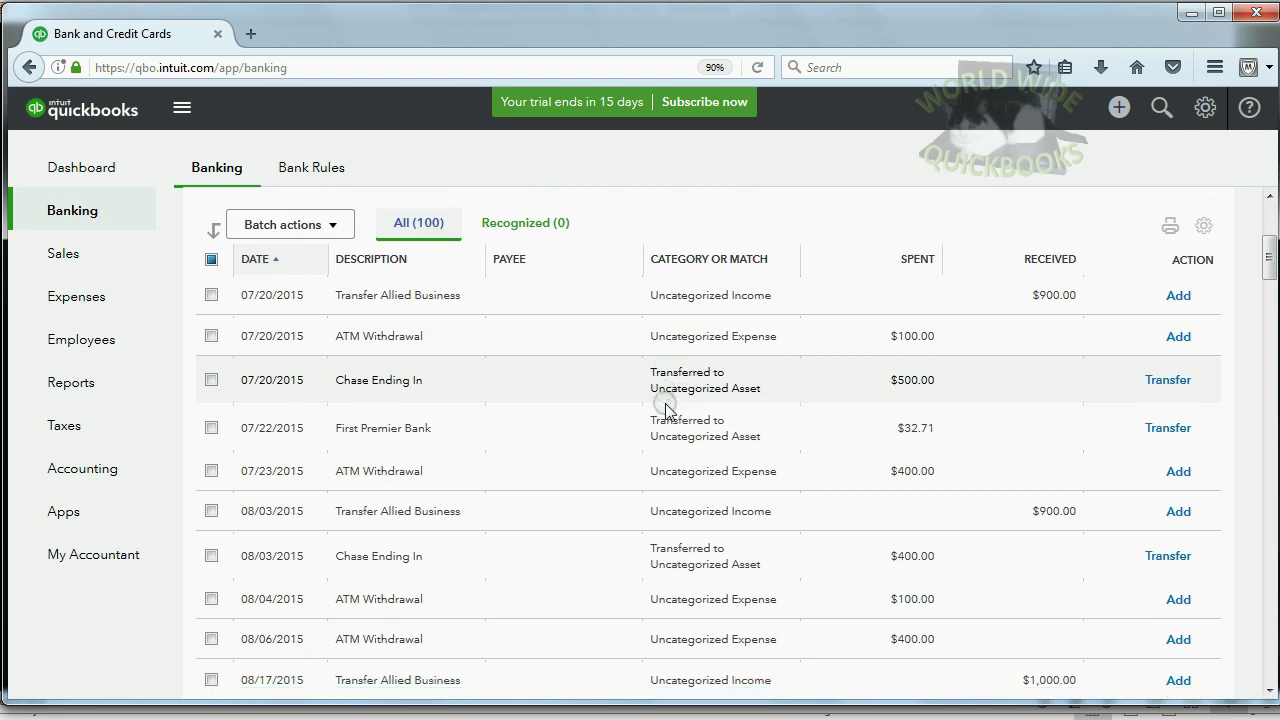
{"action": "left_click", "coordinate": [693, 297]}
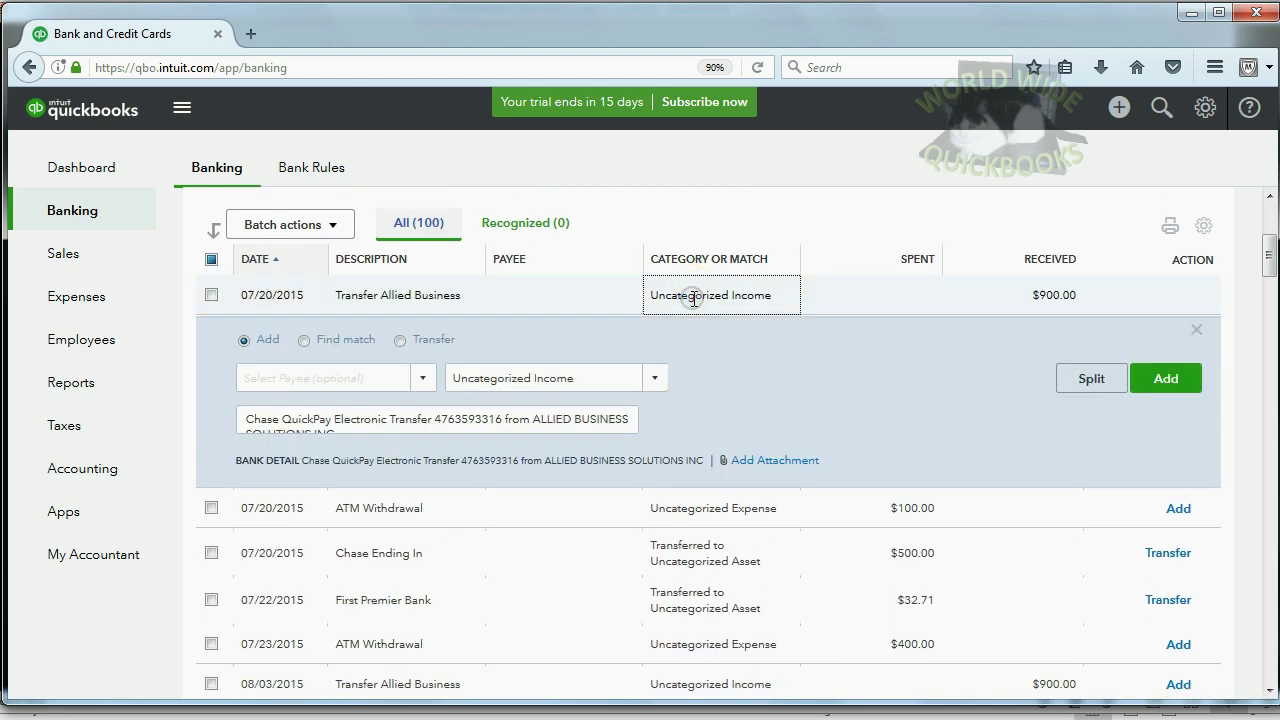
{"action": "left_click", "coordinate": [278, 340]}
{"action": "left_click", "coordinate": [305, 341]}
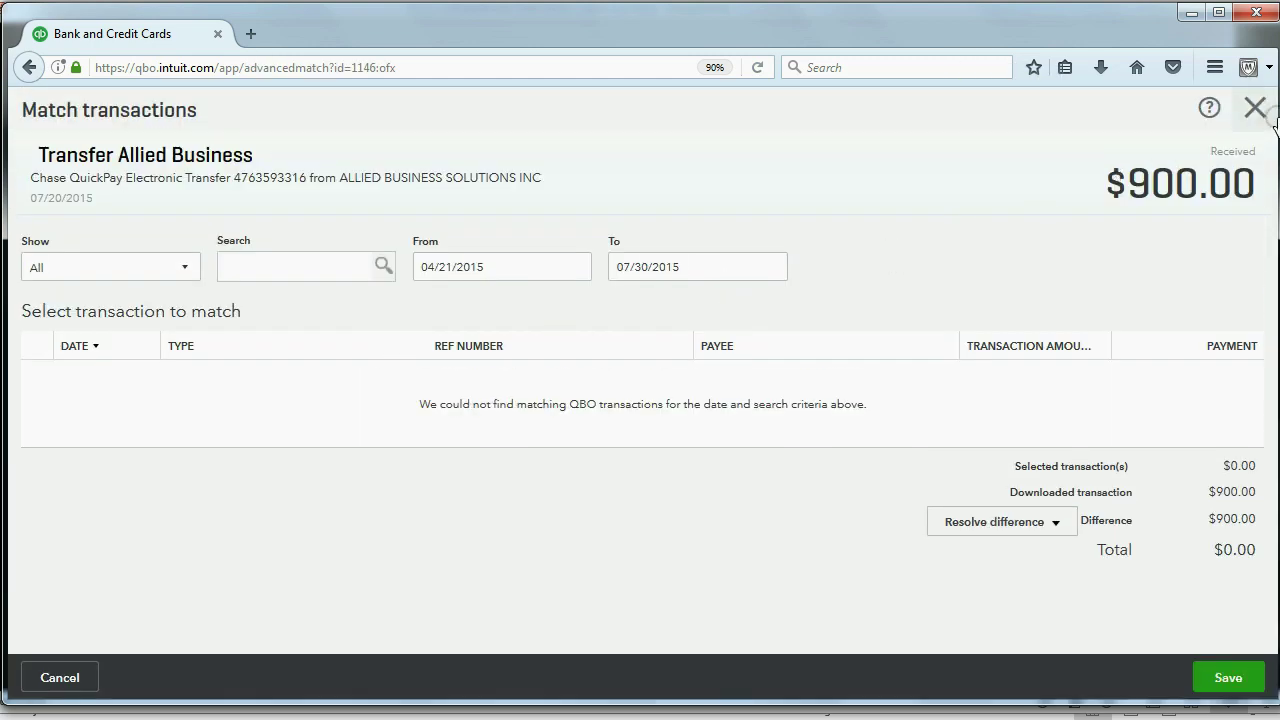
{"action": "left_click", "coordinate": [1255, 107]}
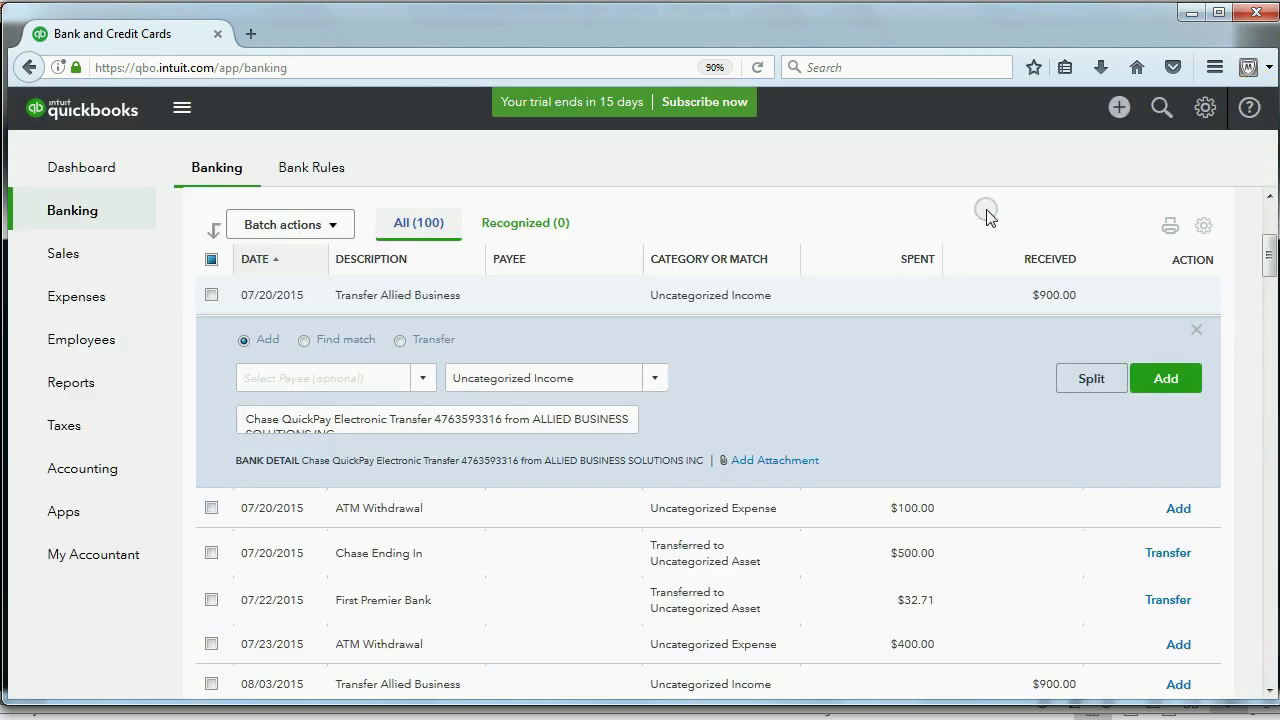
Set the first Transfer Allied Business transaction to Transfer, check its account choice and close the transaction's details without selecting an account
{"action": "left_click", "coordinate": [401, 341]}
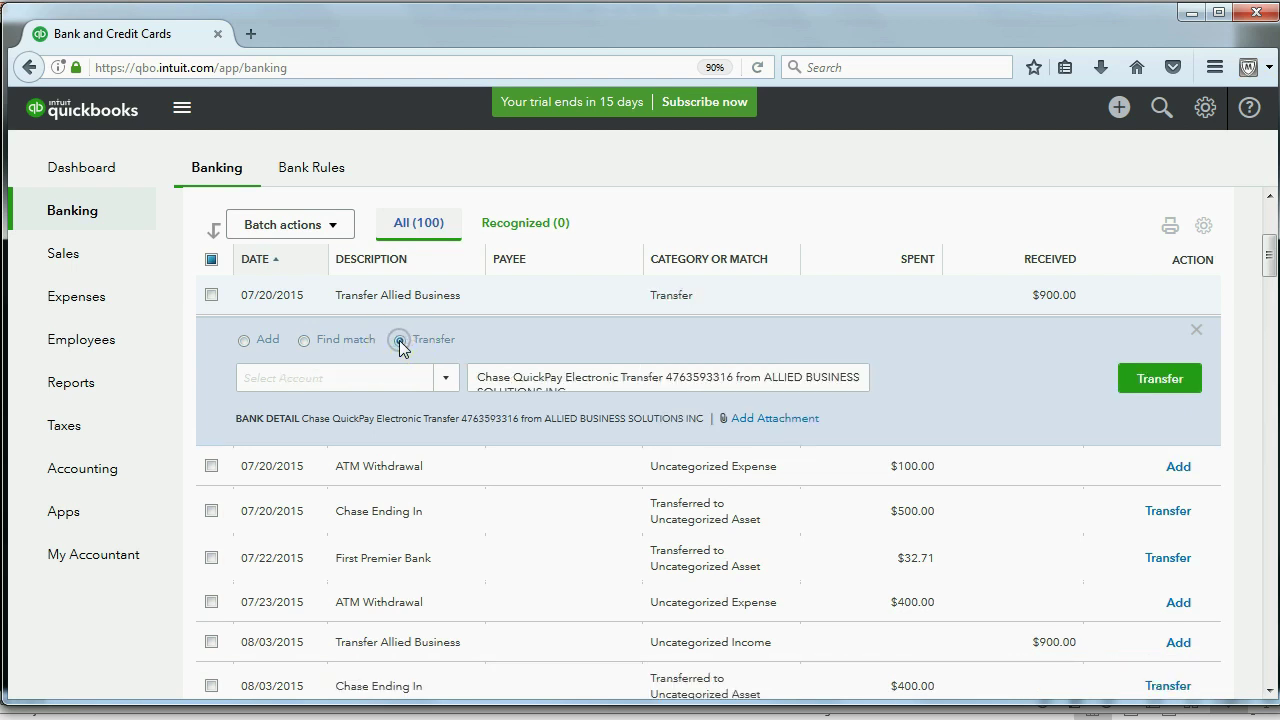
{"action": "left_click", "coordinate": [446, 378]}
{"action": "left_click", "coordinate": [447, 380]}
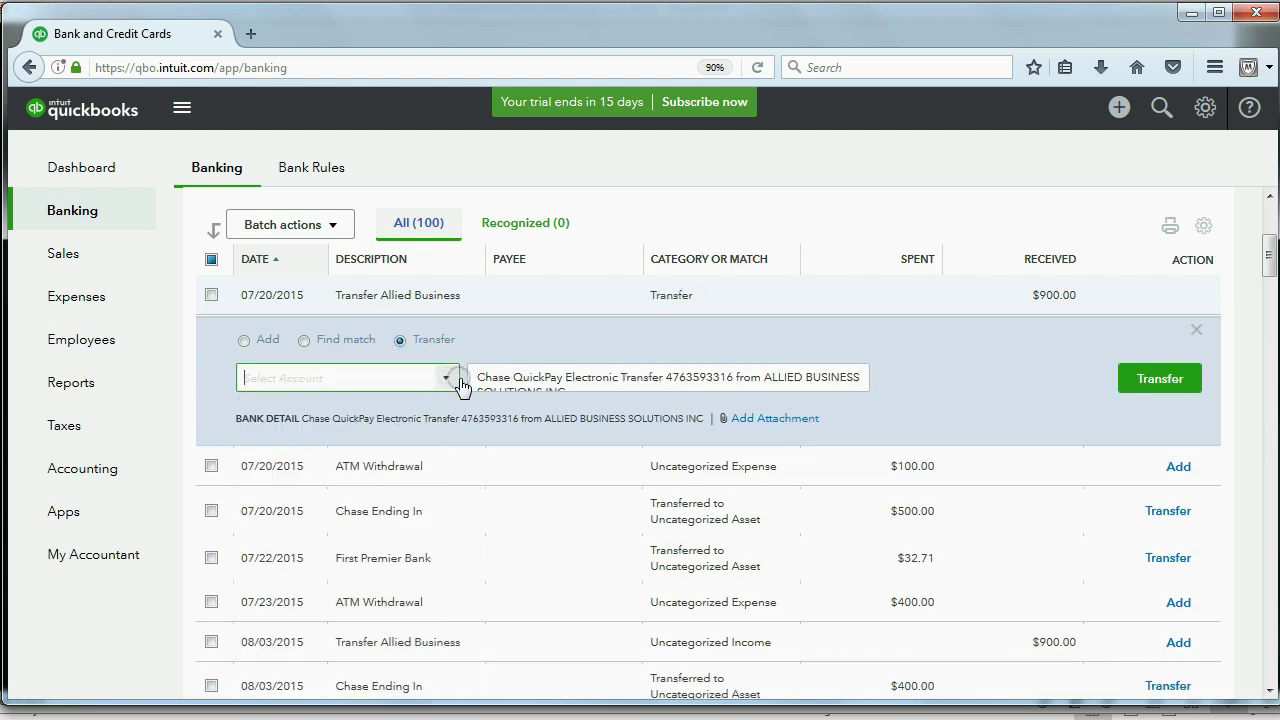
{"action": "left_click", "coordinate": [1194, 331]}
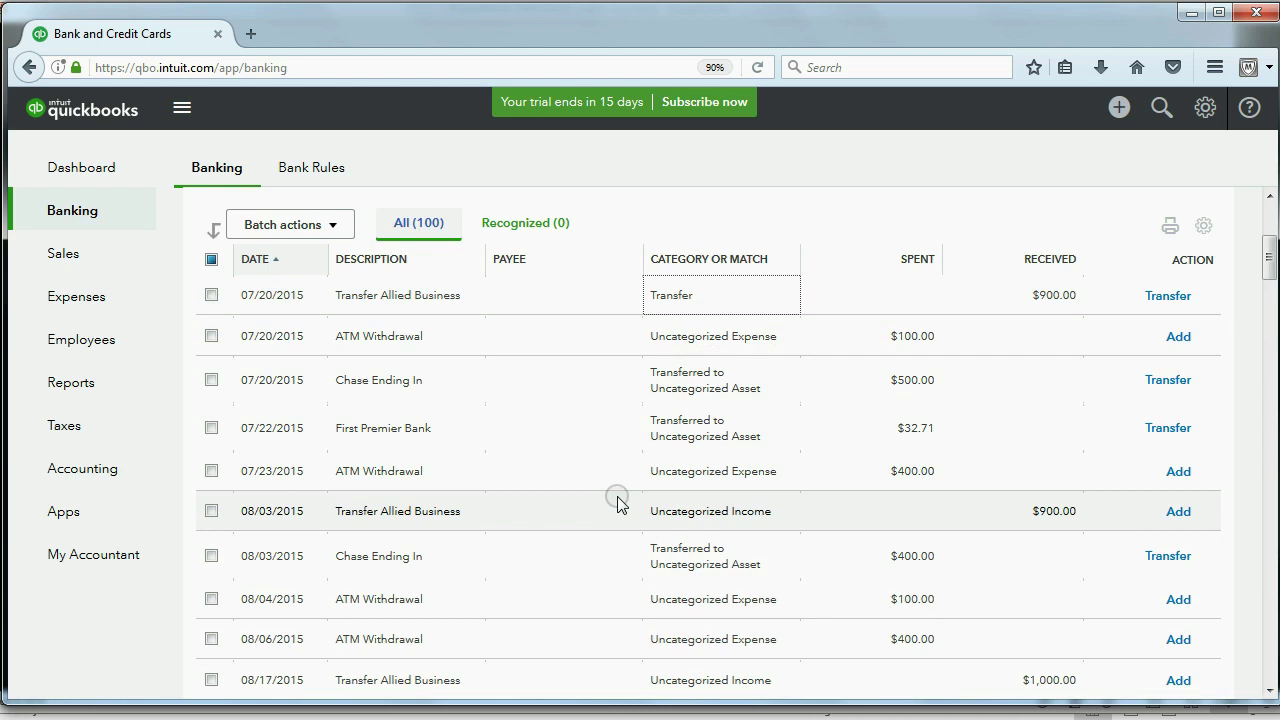
{"action": "key", "text": "alt+Tab"}
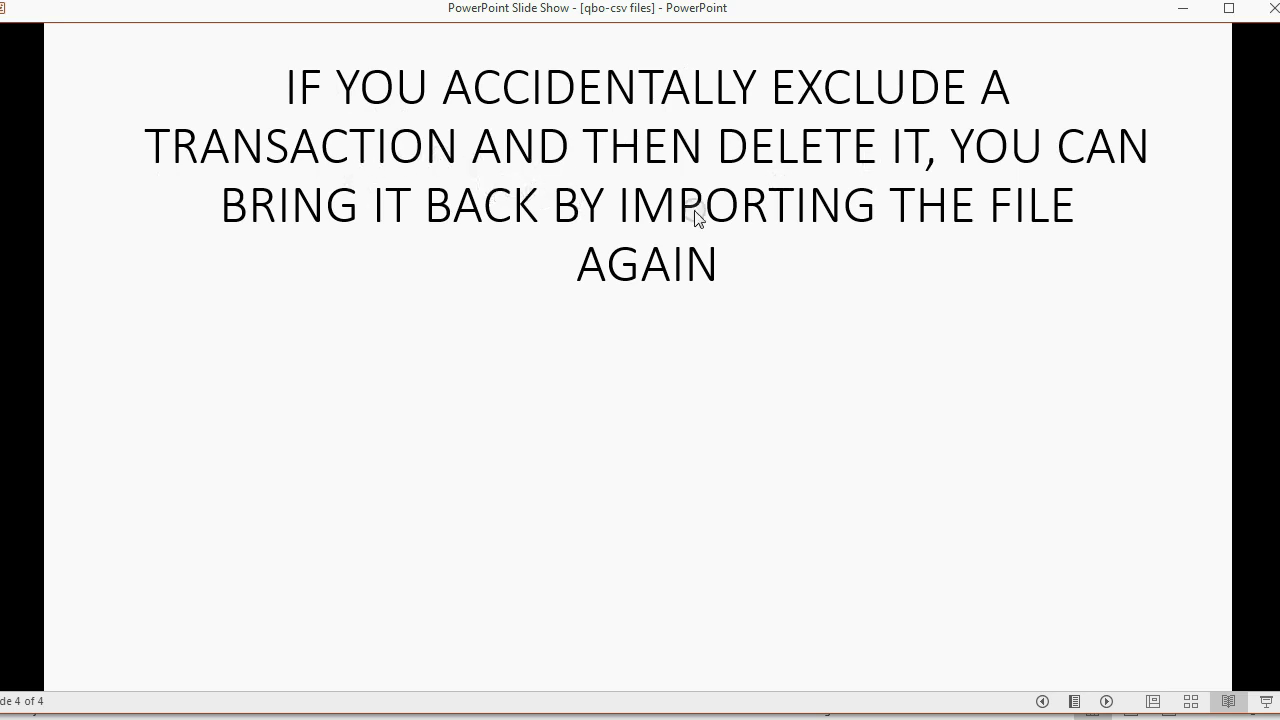
{"action": "left_click", "coordinate": [811, 326]}
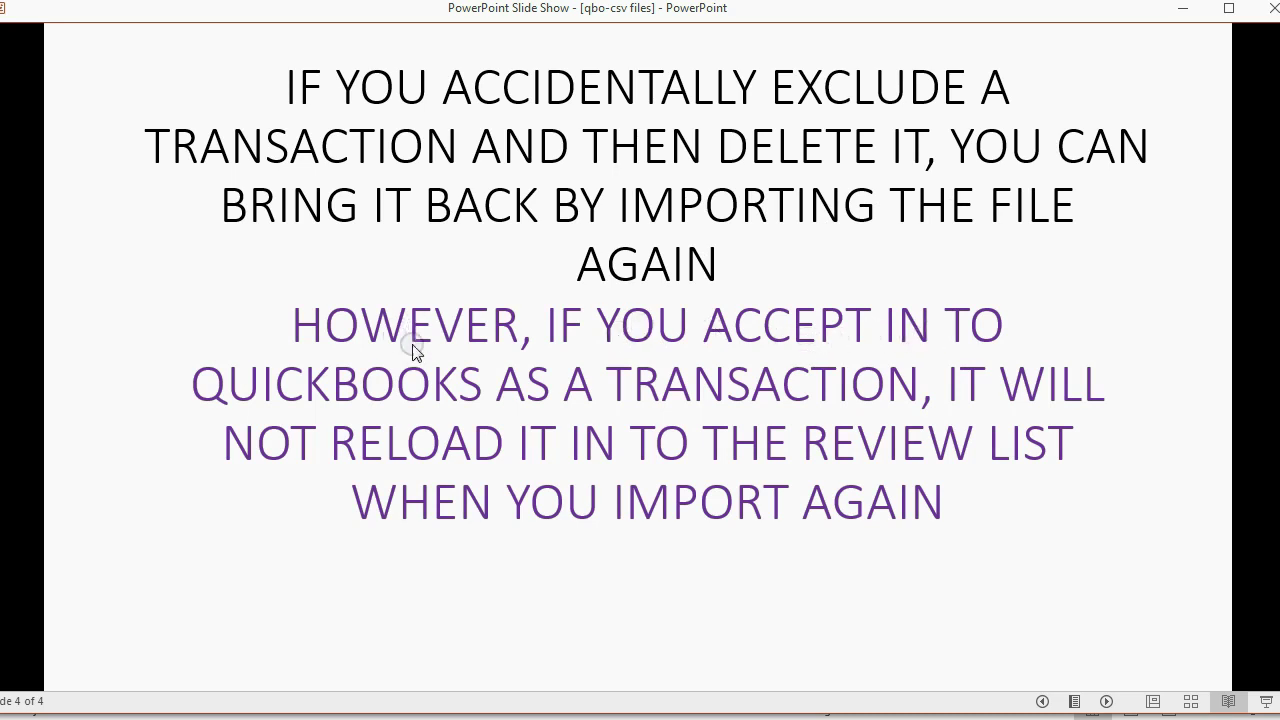
{"action": "left_click", "coordinate": [583, 406]}
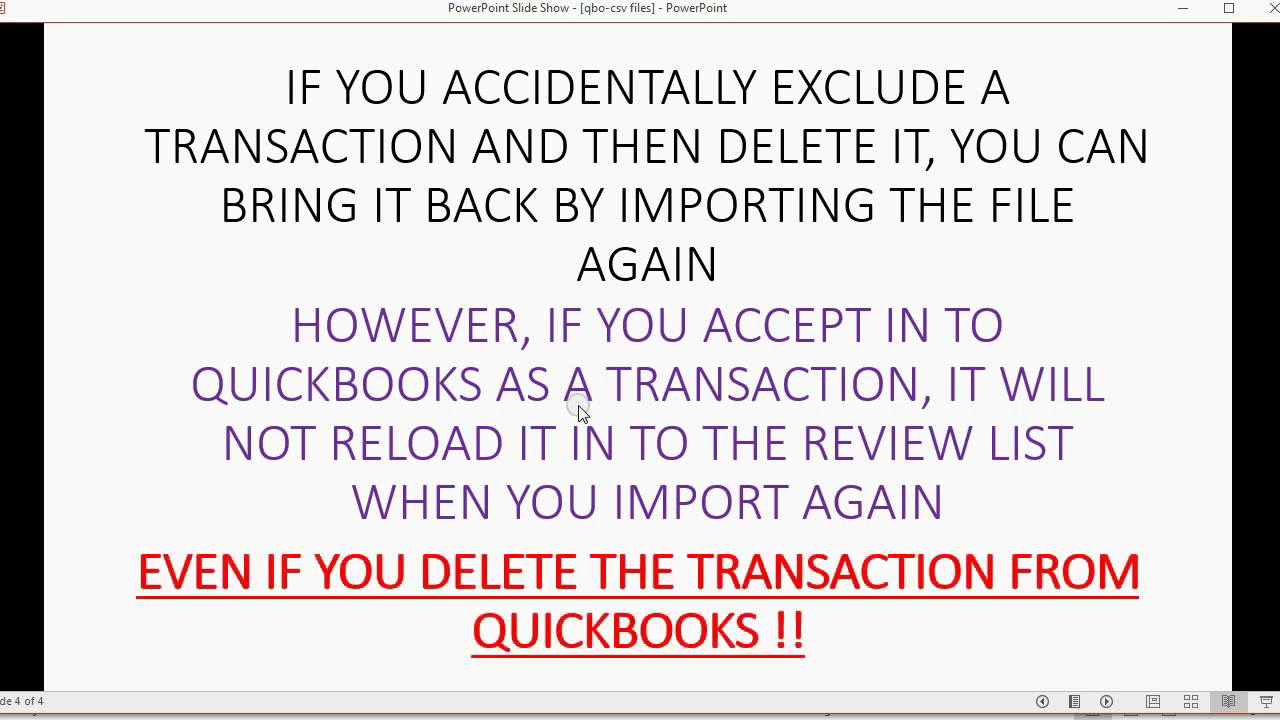